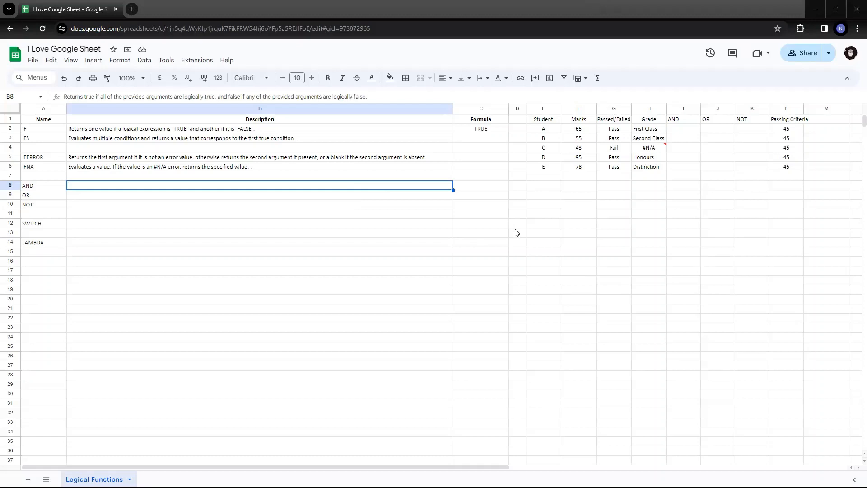
{"action": "left_click", "coordinate": [291, 180]}
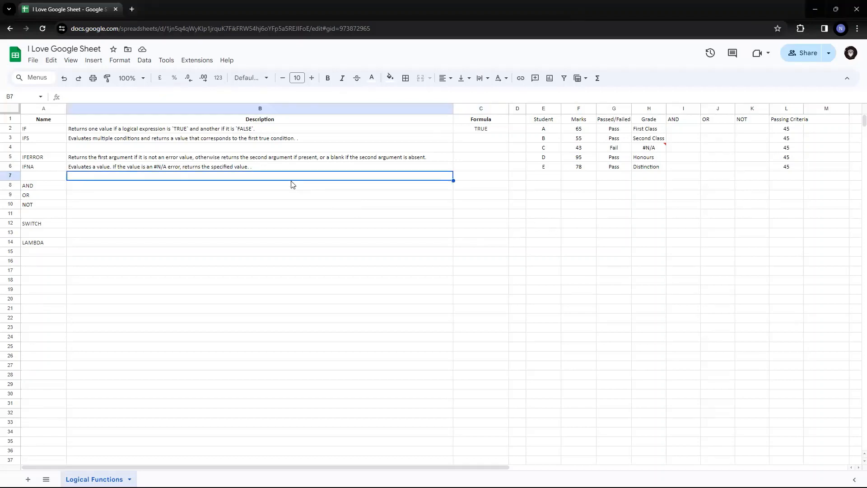
{"action": "left_click_drag", "start_coordinate": [52, 187], "coordinate": [52, 209]}
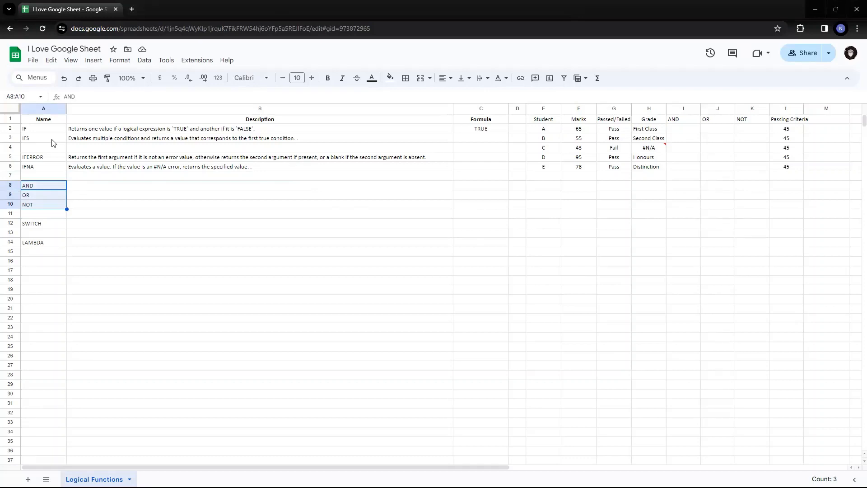
{"action": "left_click", "coordinate": [522, 214]}
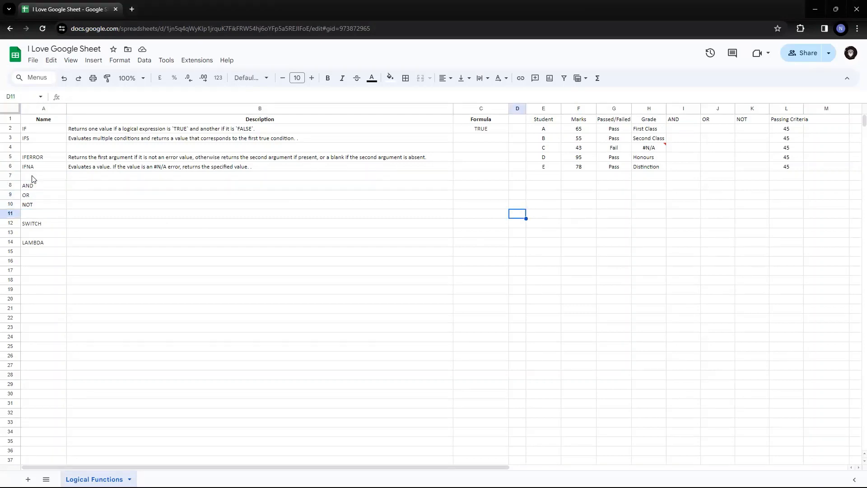
{"action": "left_click", "coordinate": [44, 189]}
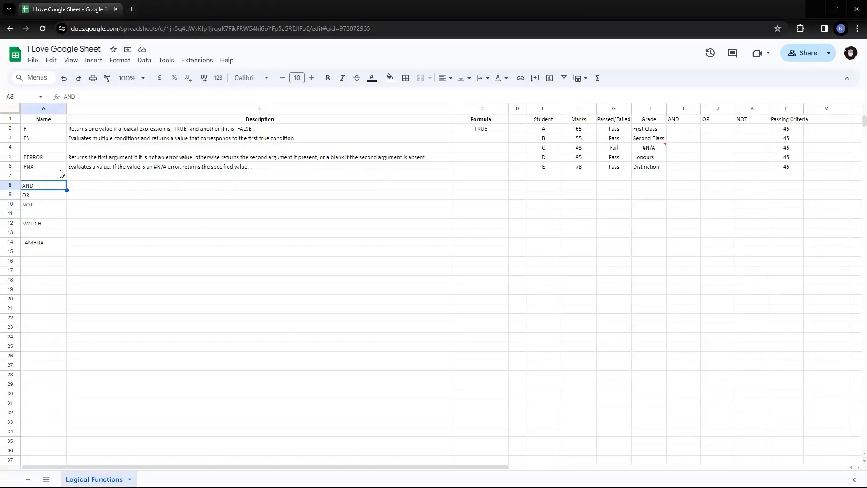
{"action": "mouse_move", "coordinate": [48, 187]}
{"action": "left_mouse_down"}
{"action": "mouse_move", "coordinate": [46, 214]}
{"action": "mouse_move", "coordinate": [48, 204]}
{"action": "left_mouse_up"}
{"action": "left_click", "coordinate": [46, 214]}
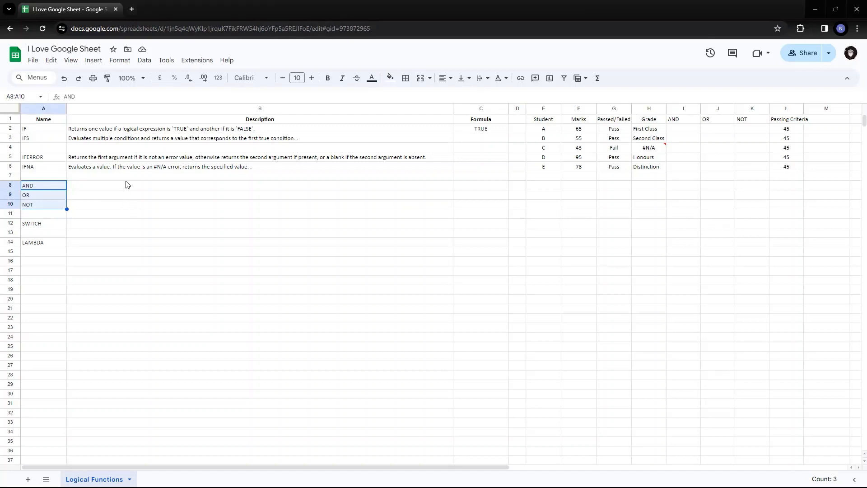
{"action": "left_click_drag", "start_coordinate": [42, 187], "coordinate": [39, 211]}
Centre-align the AND, OR and NOT column headers in I1:K1
{"action": "left_click", "coordinate": [680, 122]}
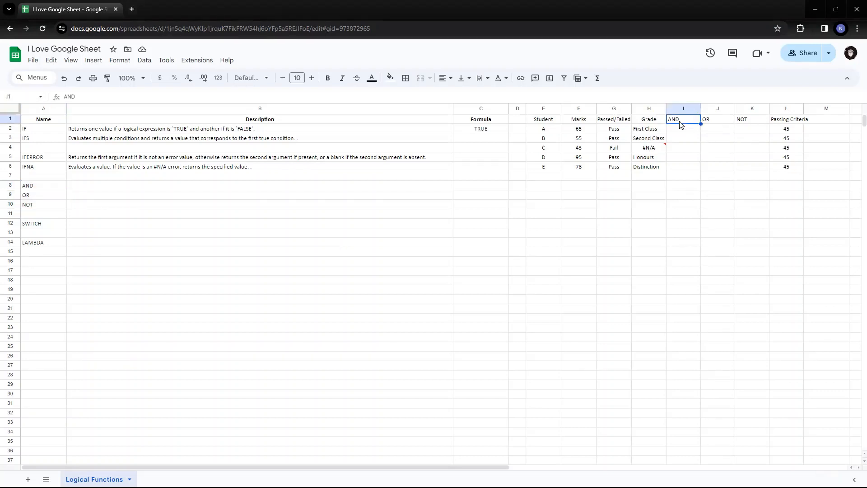
{"action": "key", "text": "shift+Right"}
{"action": "key", "text": "End"}
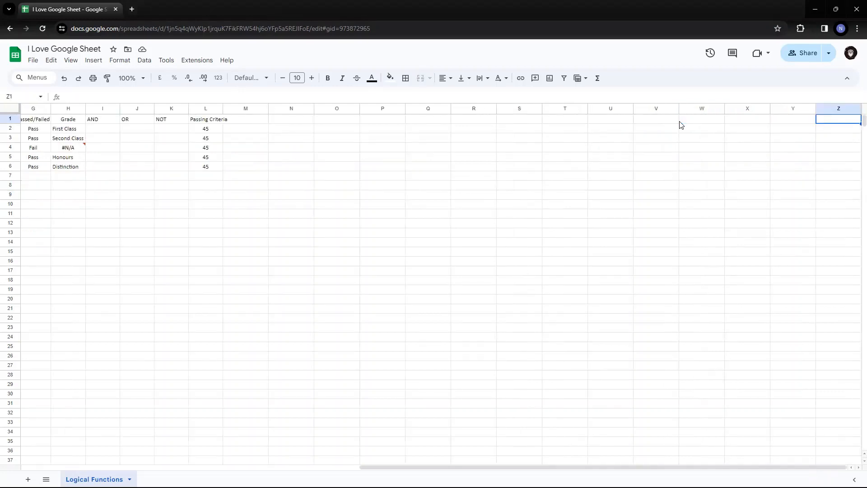
{"action": "key", "text": "ctrl+Left"}
{"action": "key", "text": "Home"}
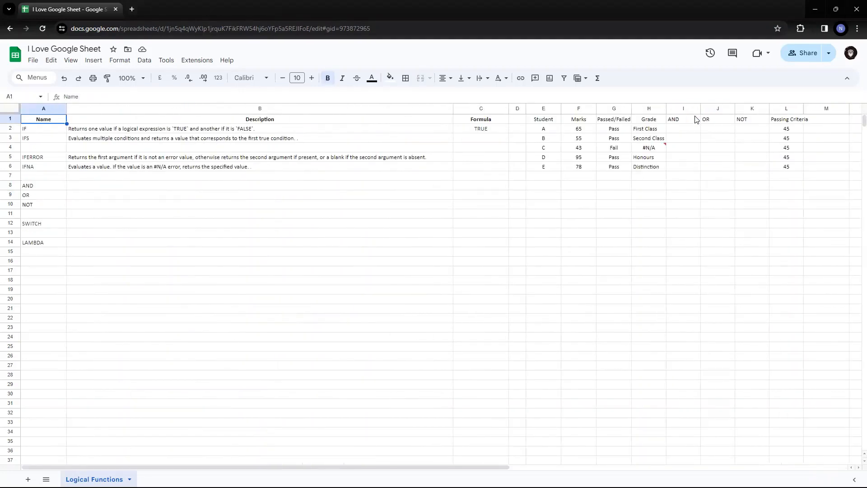
{"action": "left_click", "coordinate": [695, 119]}
{"action": "key", "text": "shift+Right"}
{"action": "key", "text": "shift+Right"}
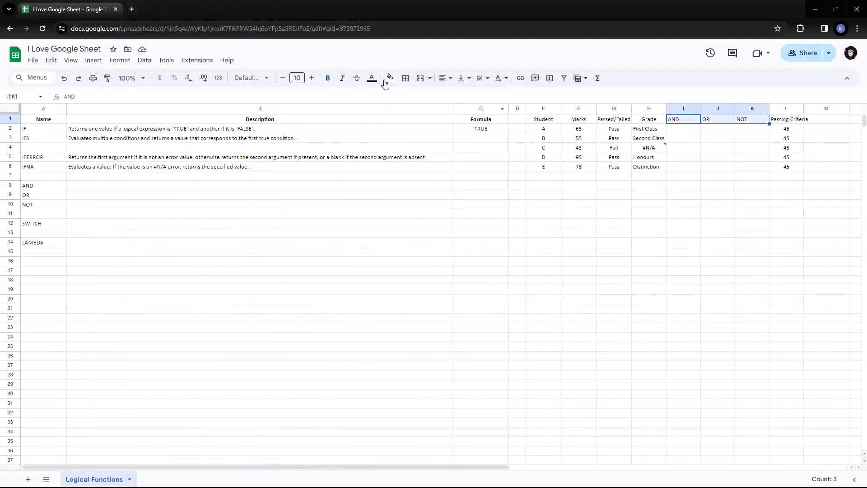
{"action": "left_click", "coordinate": [444, 78]}
{"action": "left_click", "coordinate": [460, 98]}
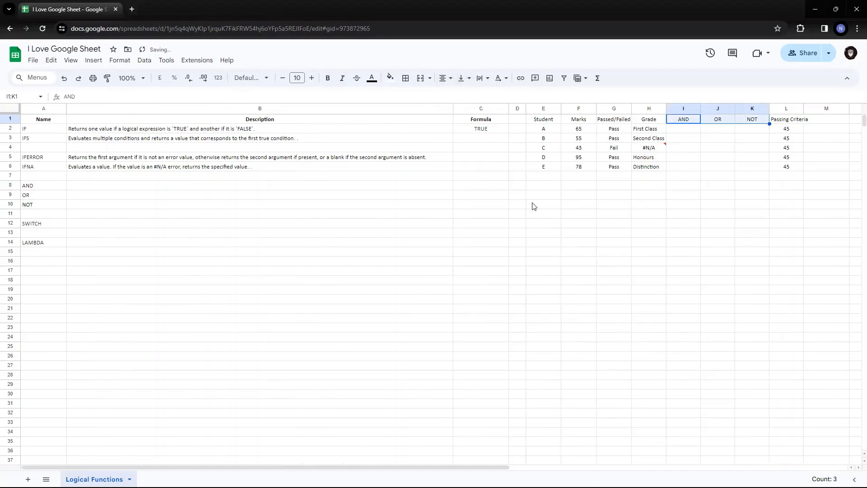
{"action": "left_click", "coordinate": [744, 215]}
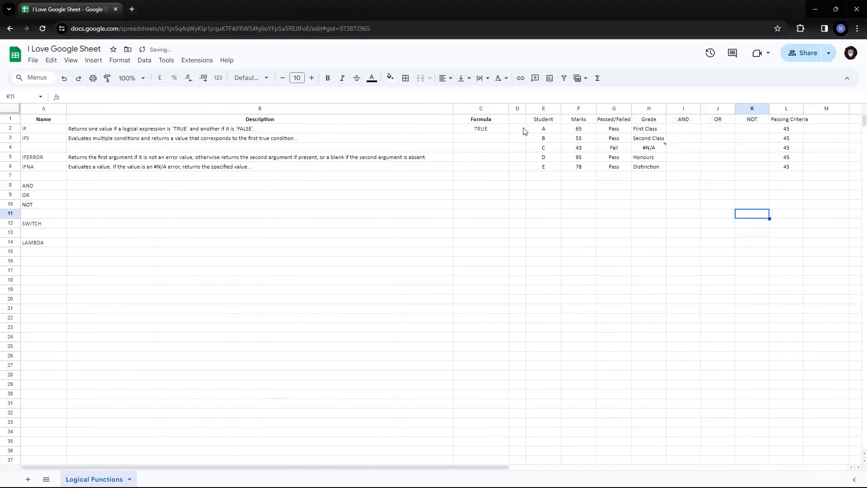
Set the text colour of the AND function's description in B8 to black
{"action": "left_click_drag", "start_coordinate": [537, 119], "coordinate": [650, 166]}
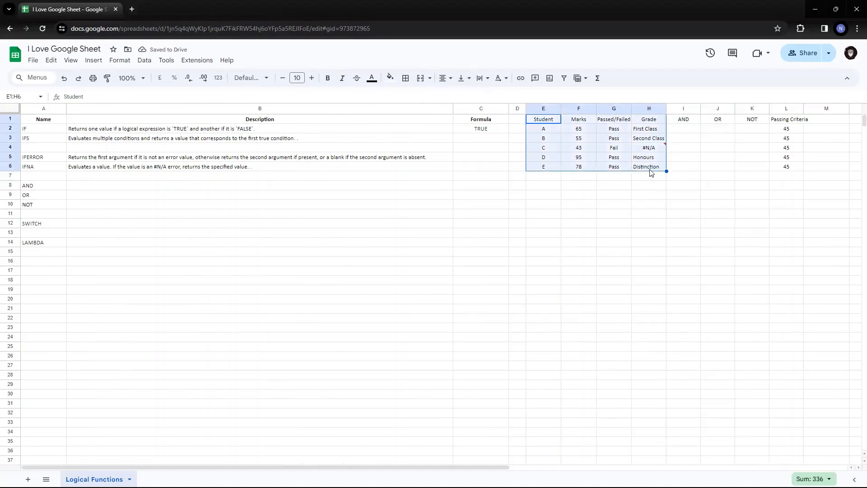
{"action": "left_click", "coordinate": [669, 253]}
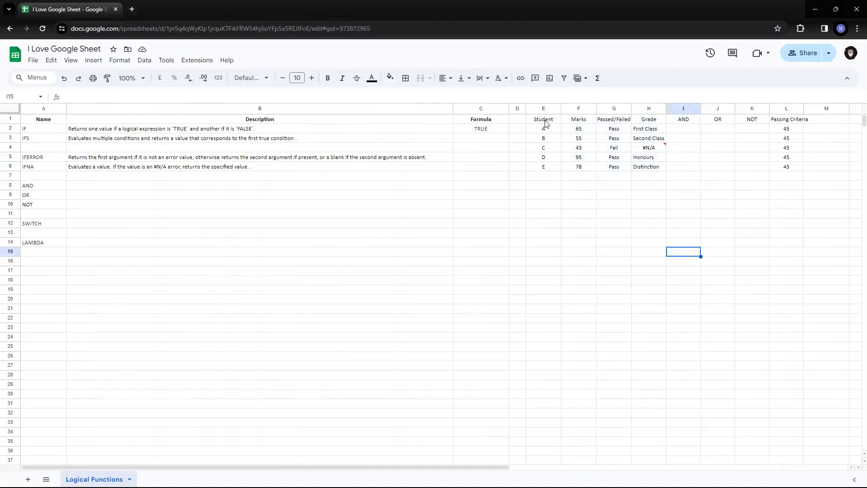
{"action": "left_click", "coordinate": [168, 188]}
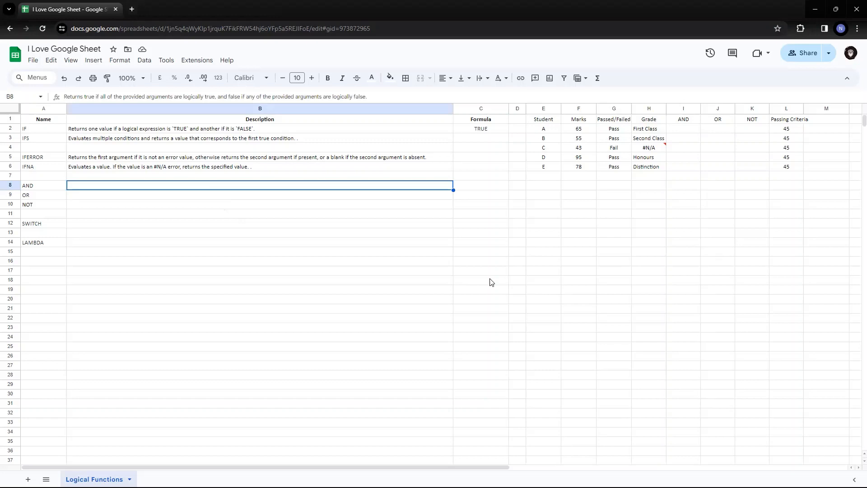
{"action": "left_click", "coordinate": [374, 80]}
{"action": "left_click", "coordinate": [374, 106]}
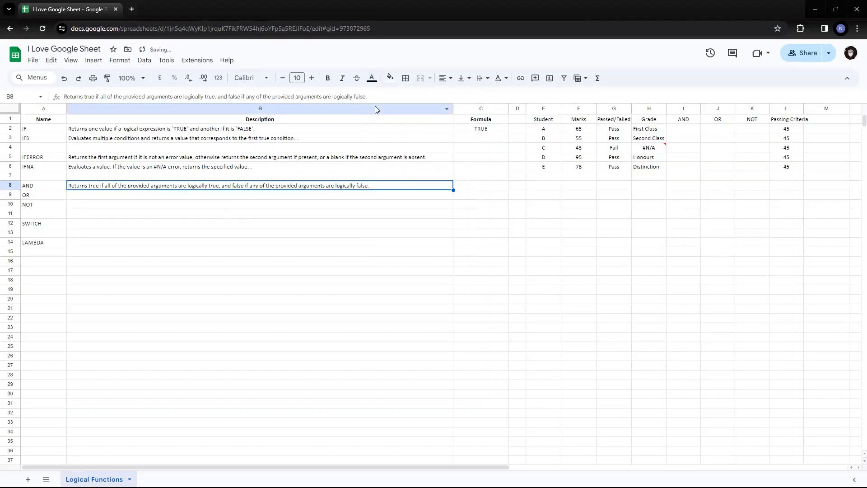
{"action": "left_click", "coordinate": [533, 270]}
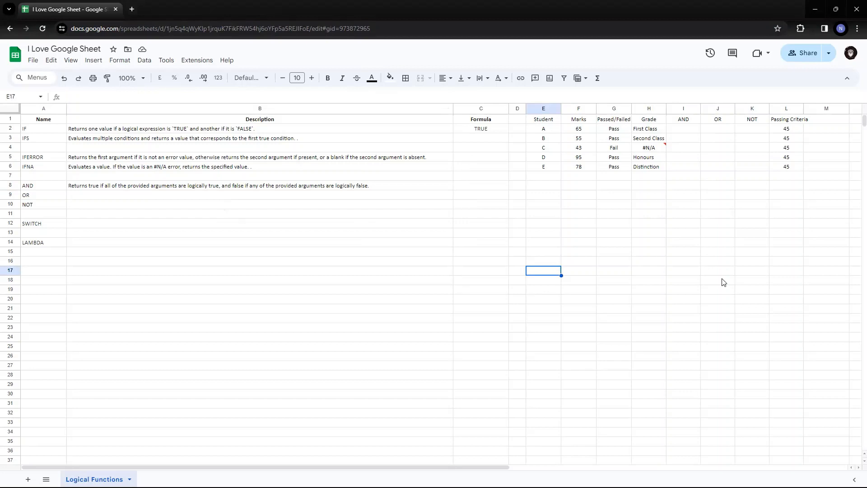
Begin the formula =AND(A10, B10) in cell I2, under the AND header in student A's row
{"action": "key", "text": "ctrl+Up"}
{"action": "key", "text": "Right"}
{"action": "key", "text": "Right"}
{"action": "key", "text": "Right"}
{"action": "key", "text": "Right"}
{"action": "key", "text": "Down"}
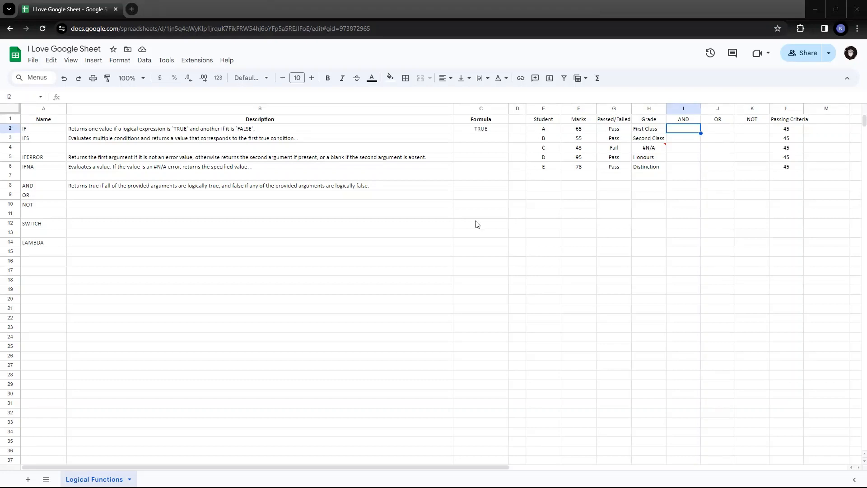
{"action": "type", "text": "=AND(A10, B10)"}
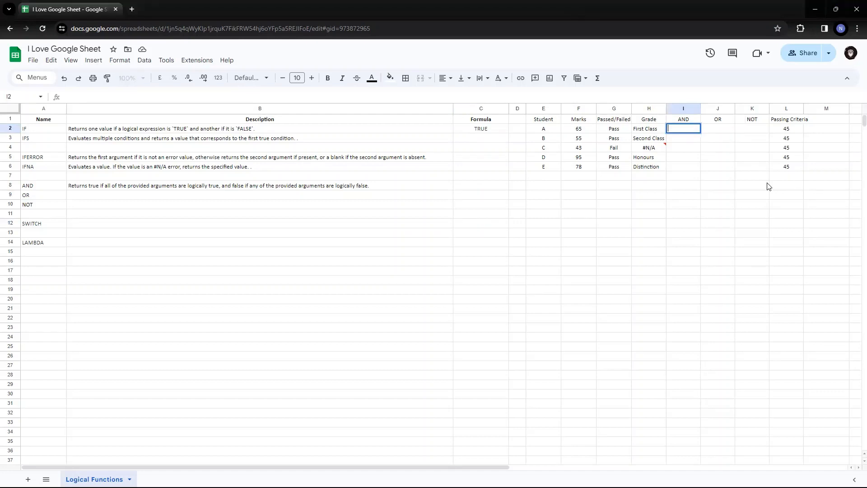
Replace the first argument of the AND formula in I2, A10, with TRUE
{"action": "key", "text": "Left"}
{"action": "key", "text": "Left"}
{"action": "key", "text": "Left"}
{"action": "key", "text": "Left"}
{"action": "key", "text": "Left"}
{"action": "key", "text": "Left"}
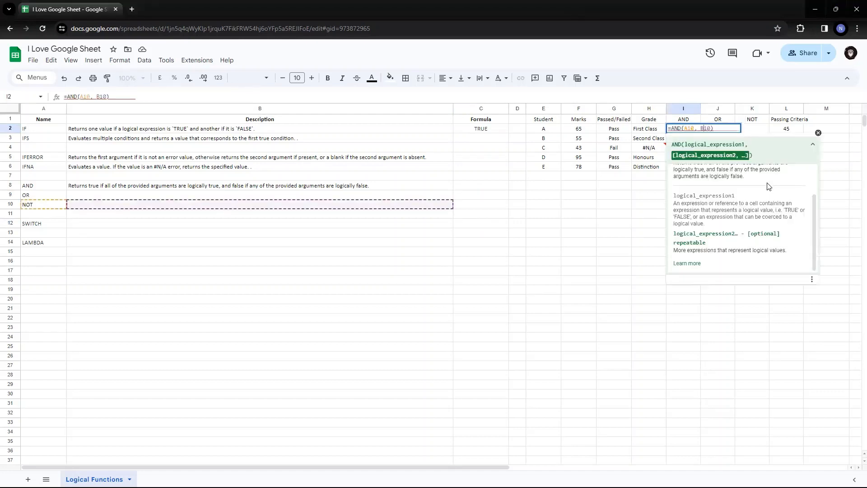
{"action": "key", "text": "Left"}
{"action": "key", "text": "shift+Left"}
{"action": "key", "text": "shift+Left"}
{"action": "key", "text": "shift+Left"}
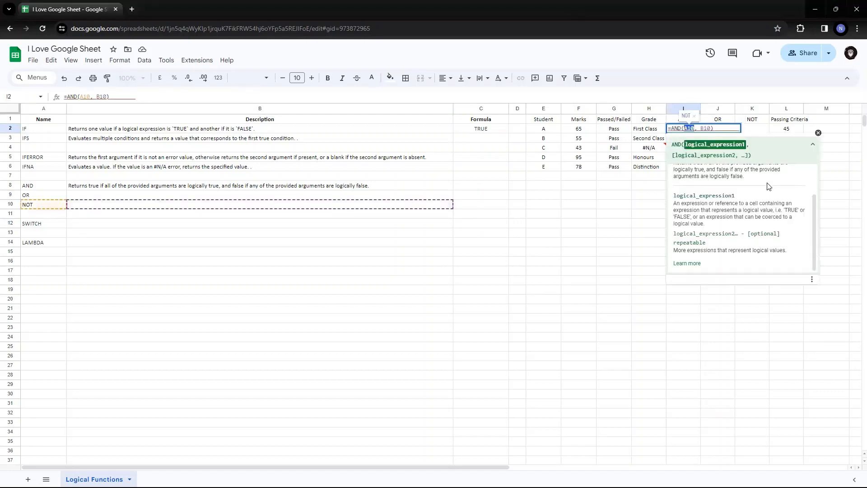
{"action": "type", "text": "TRUE"}
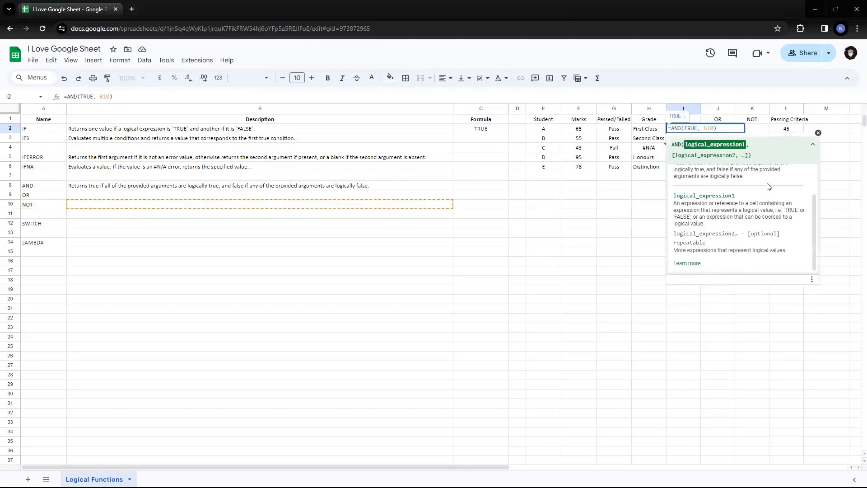
Replace the second argument, B10, with FALSE and commit the formula =AND(TRUE, FALSE) in I2
{"action": "key", "text": "Right"}
{"action": "key", "text": "shift+Right"}
{"action": "key", "text": "shift+Right"}
{"action": "key", "text": "shift+Right"}
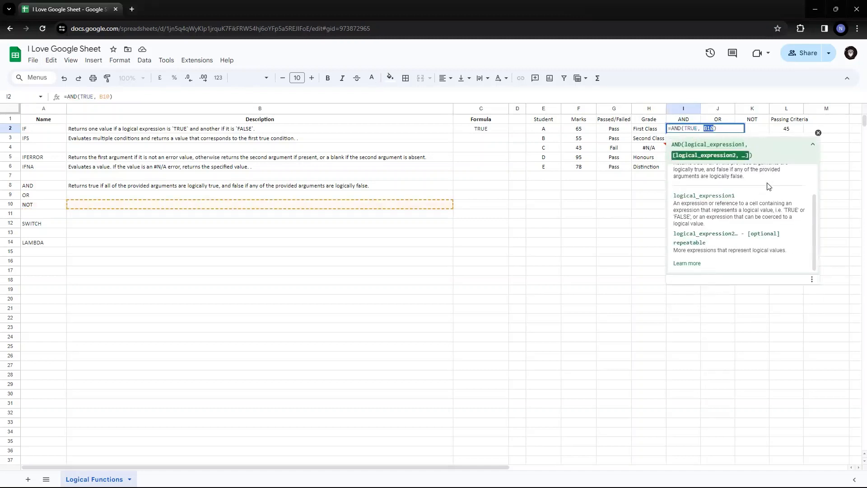
{"action": "type", "text": "FALSE"}
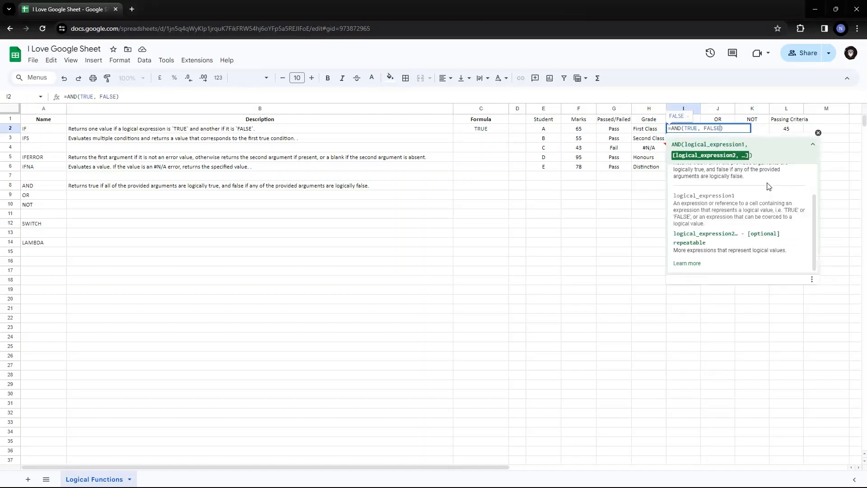
{"action": "key", "text": "Return"}
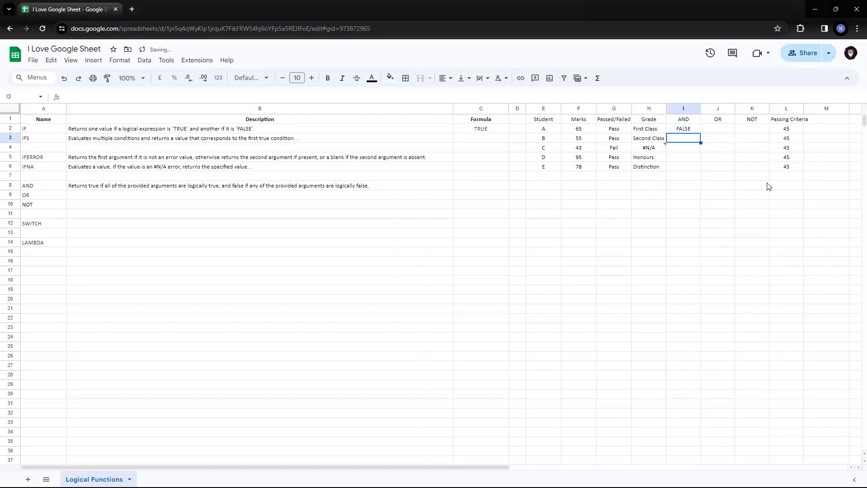
Change the first argument of the formula in I2 to FALSE, giving =AND(FALSE, FALSE)
{"action": "key", "text": "Up"}
{"action": "key", "text": "F2"}
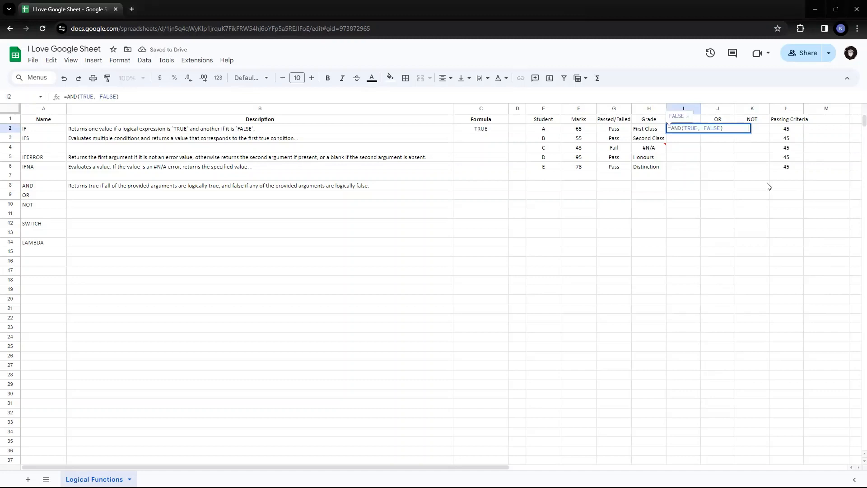
{"action": "key", "text": "Left"}
{"action": "key", "text": "Left"}
{"action": "key", "text": "Left"}
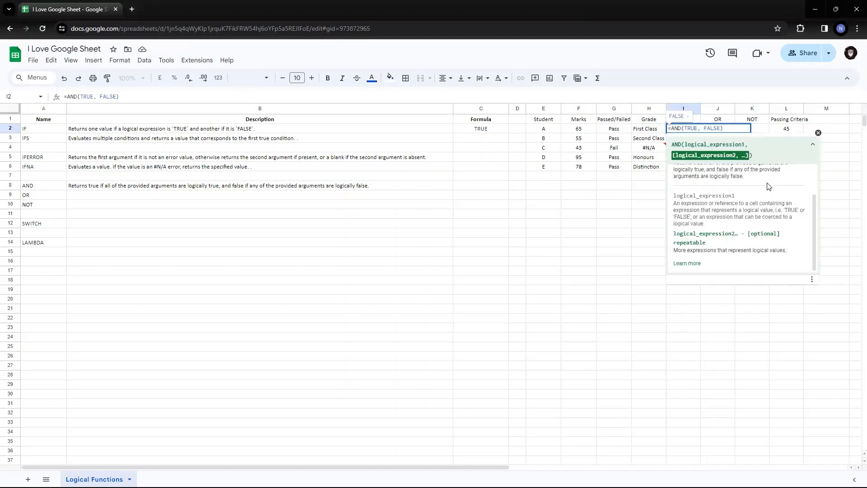
{"action": "key", "text": "ctrl+shift+Left"}
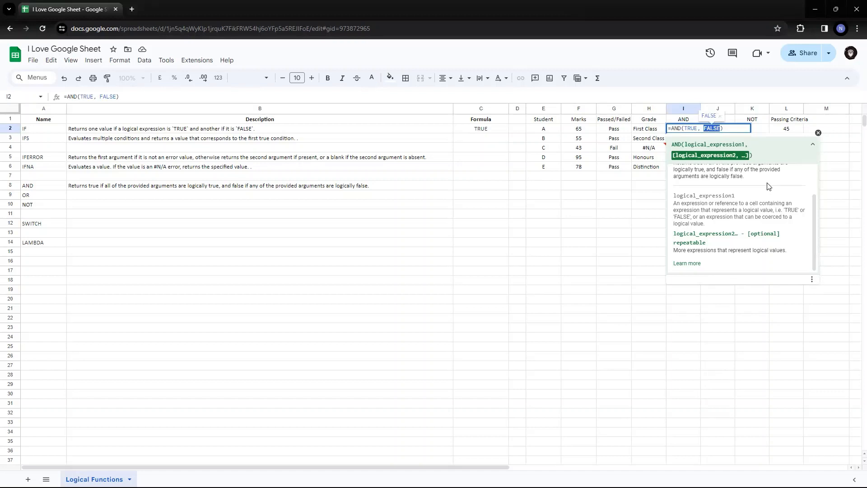
{"action": "key", "text": "Left"}
{"action": "key", "text": "Left"}
{"action": "key", "text": "Left"}
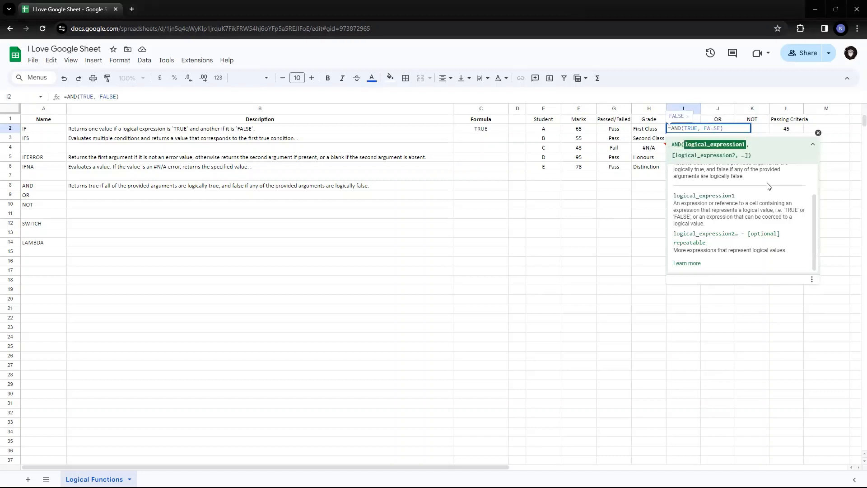
{"action": "key", "text": "ctrl+shift+Left"}
{"action": "type", "text": "FALSE"}
{"action": "key", "text": "Return"}
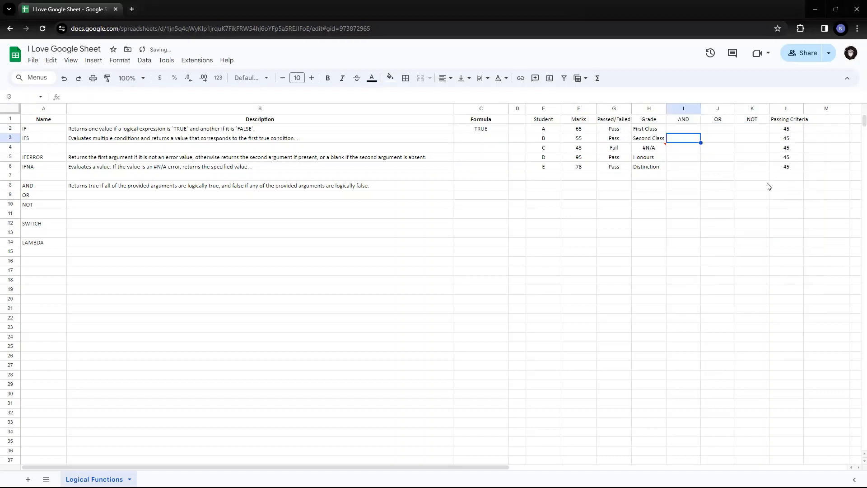
Change both arguments of the formula in I2 to TRUE, giving =AND(TRUE, TRUE)
{"action": "key", "text": "Up"}
{"action": "key", "text": "Return"}
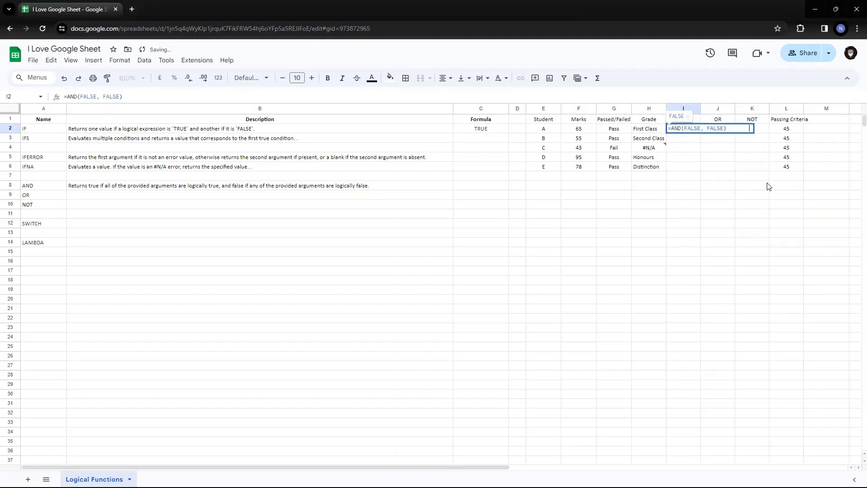
{"action": "key", "text": "Left"}
{"action": "key", "text": "Left"}
{"action": "key", "text": "Left"}
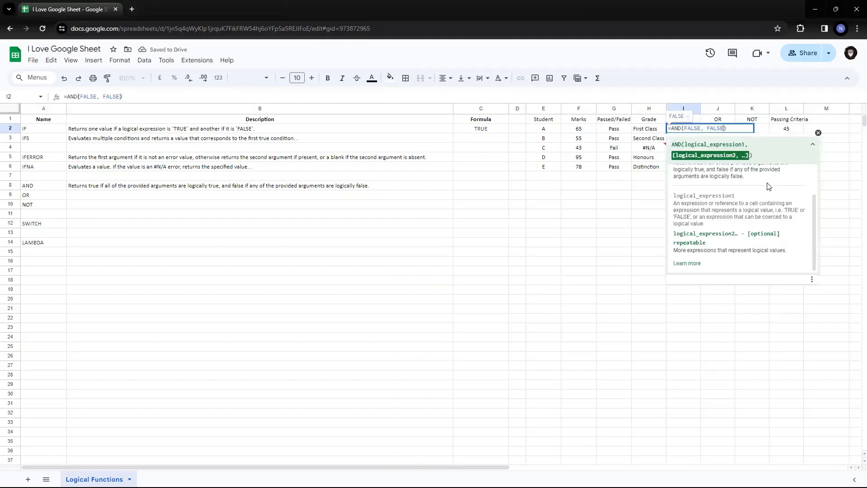
{"action": "key", "text": "ctrl+shift+Left"}
{"action": "type", "text": "TRUE"}
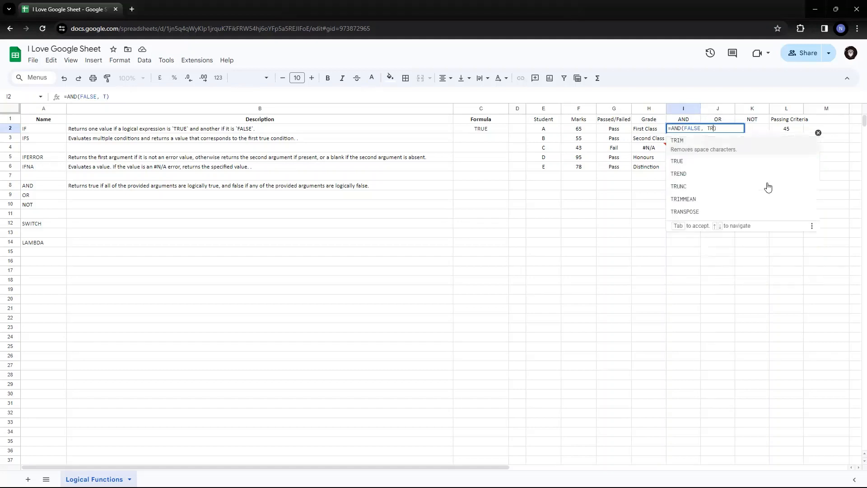
{"action": "key", "text": "Right"}
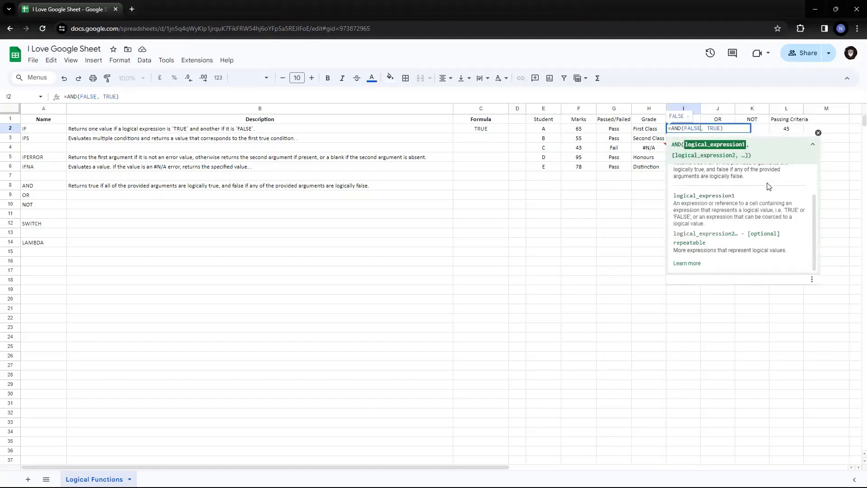
{"action": "key", "text": "ctrl+shift+Left"}
{"action": "type", "text": "TRUE"}
{"action": "key", "text": "Return"}
{"action": "key", "text": "Up"}
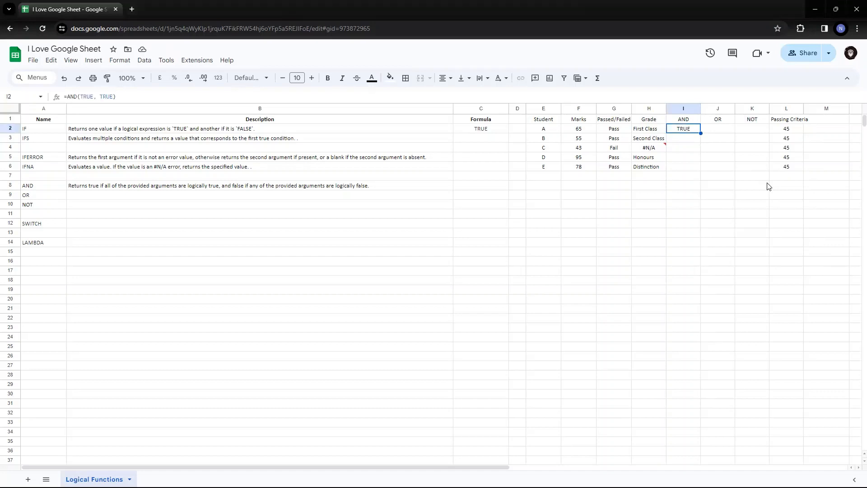
{"action": "key", "text": "F2"}
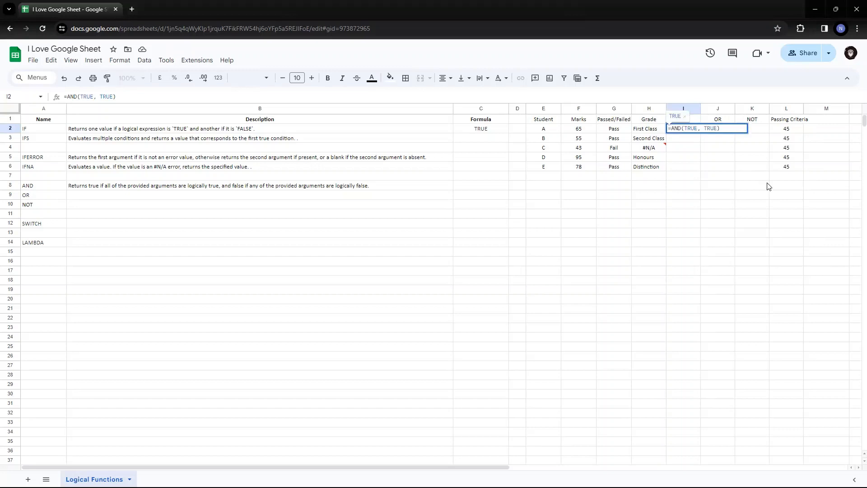
{"action": "key", "text": "ctrl+a"}
{"action": "key", "text": "BackSpace"}
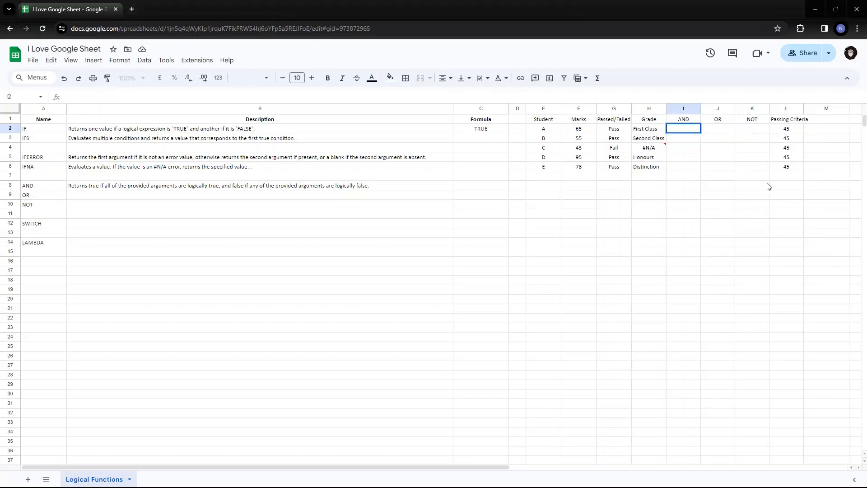
{"action": "key", "text": "Escape"}
Examine the formulas behind student A's Passed/Failed result in G2 and Grade in H2
{"action": "key", "text": "Left"}
{"action": "key", "text": "Left"}
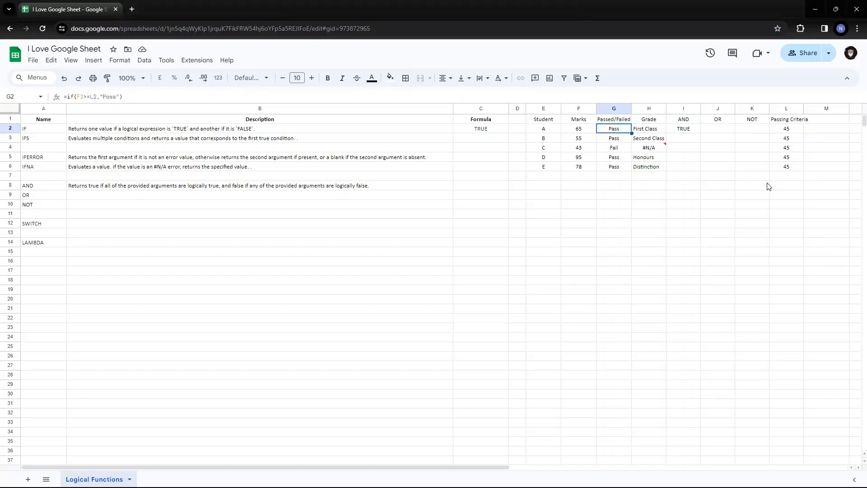
{"action": "key", "text": "Right"}
{"action": "key", "text": "Right"}
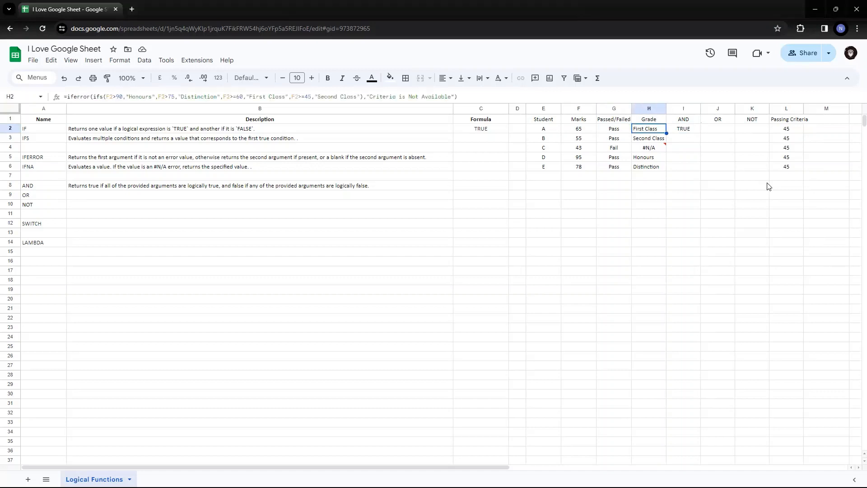
{"action": "key", "text": "Left"}
{"action": "key", "text": "Right"}
{"action": "key", "text": "Right"}
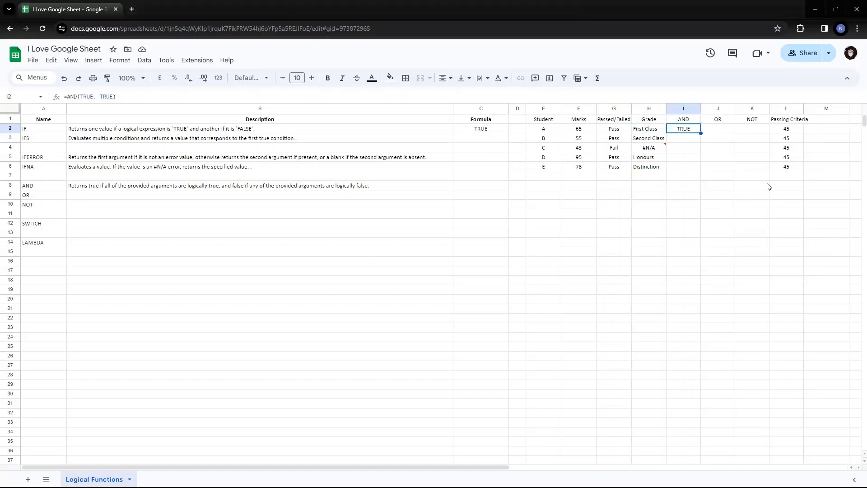
Replace the formula in I2 with the start of an IF formula testing G2="Pass"
{"action": "key", "text": "F2"}
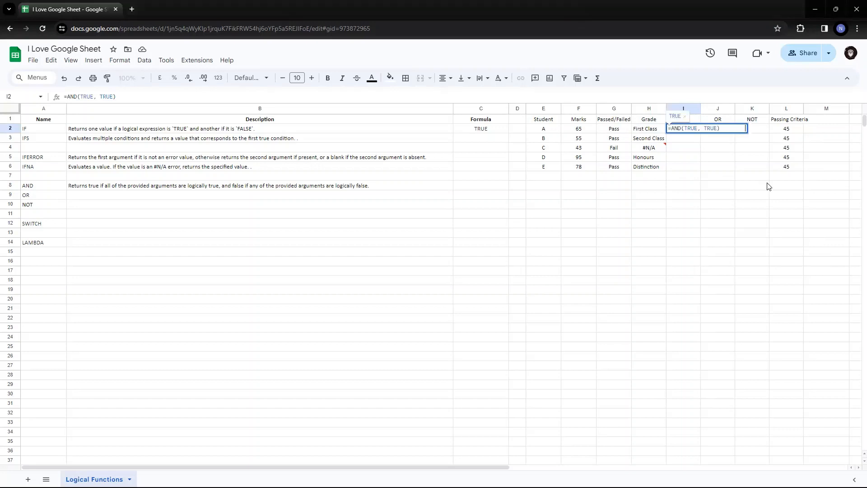
{"action": "key", "text": "ctrl+a"}
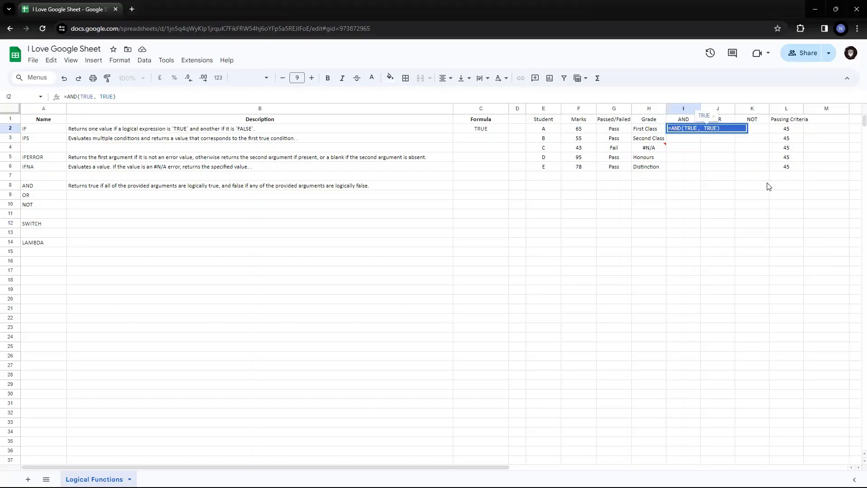
{"action": "type", "text": "=if("}
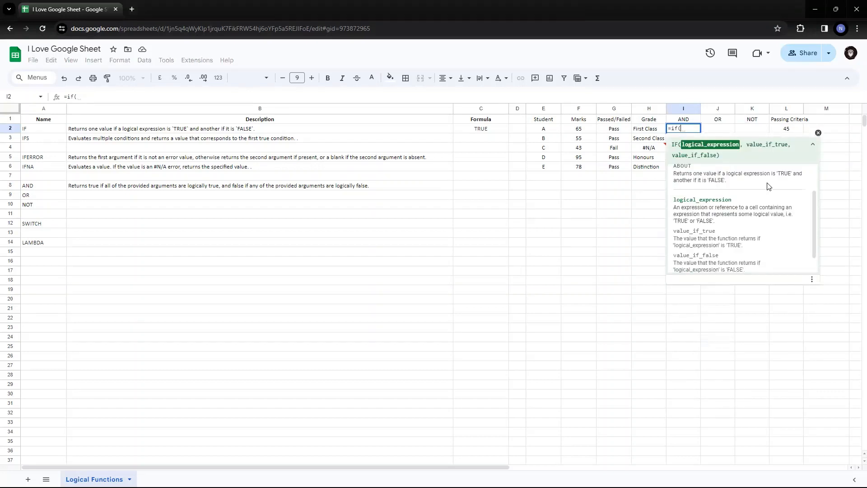
{"action": "left_click", "coordinate": [621, 131]}
{"action": "type", "text": "="}
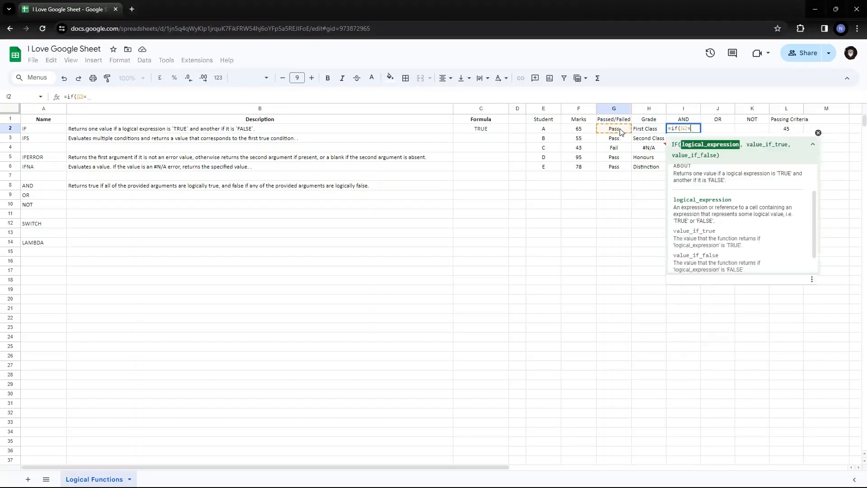
{"action": "type", "text": "\"Pass"}
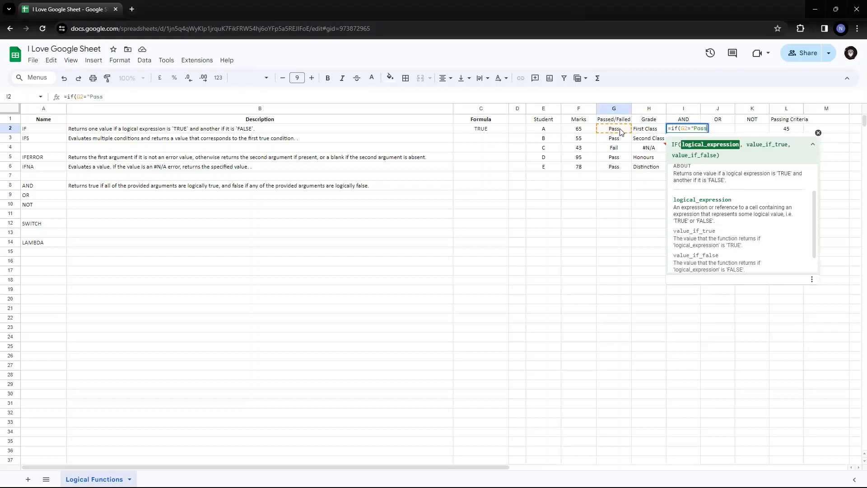
{"action": "type", "text": "\""}
Nest an AND function inside the IF, with G2="Pass" as its first condition, and continue to its second argument
{"action": "type", "text": "and("}
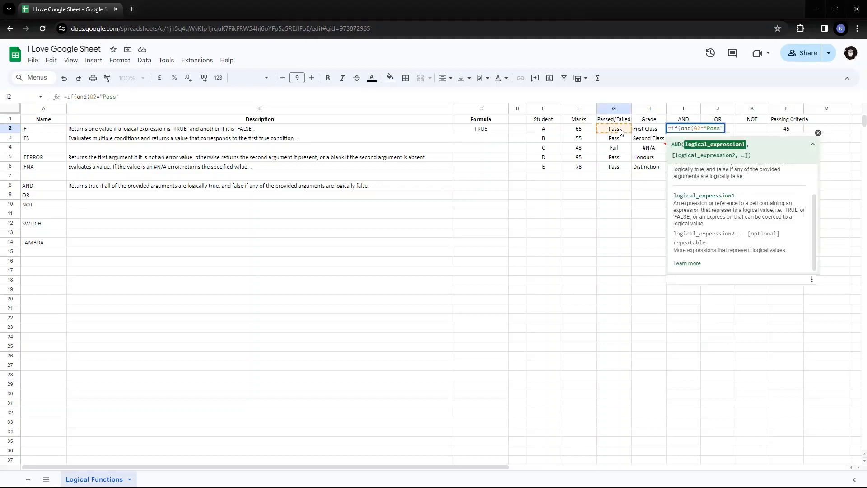
{"action": "key", "text": "Right"}
{"action": "key", "text": "Right"}
{"action": "key", "text": "Right"}
{"action": "key", "text": "Right"}
{"action": "key", "text": "Right"}
{"action": "key", "text": "Right"}
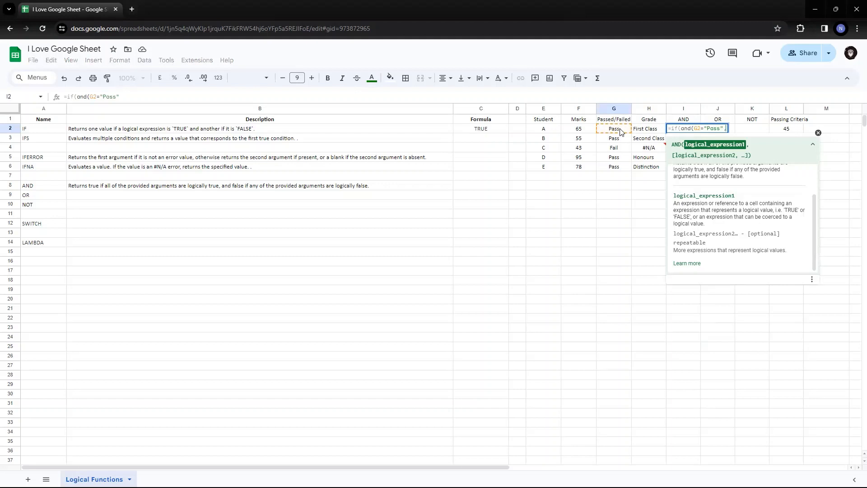
{"action": "type", "text": ","}
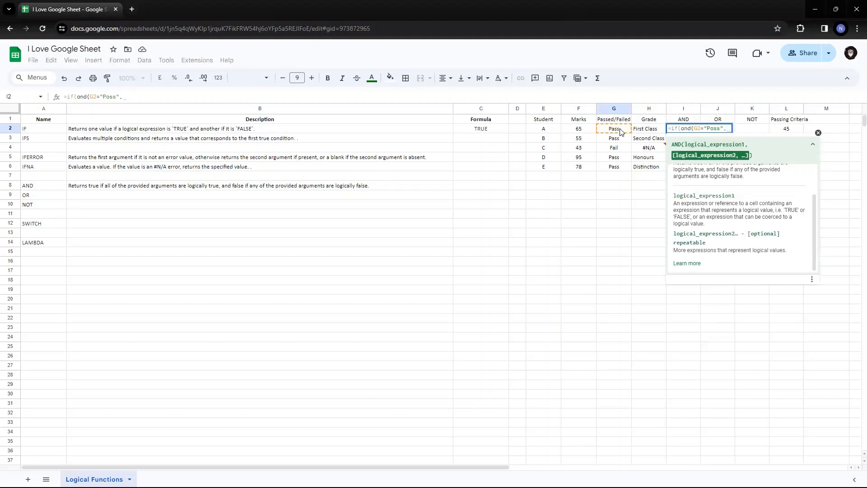
Add H2="First Class" as the second condition of the AND function in I2
{"action": "left_click", "coordinate": [650, 132]}
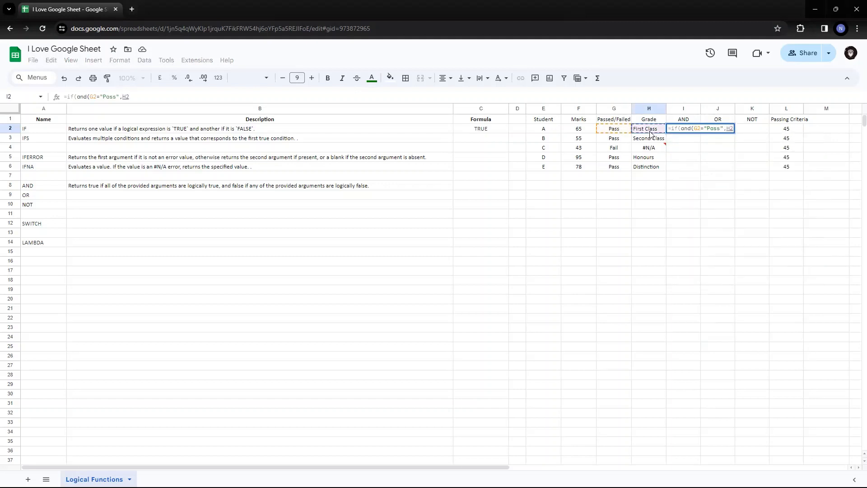
{"action": "type", "text": "="}
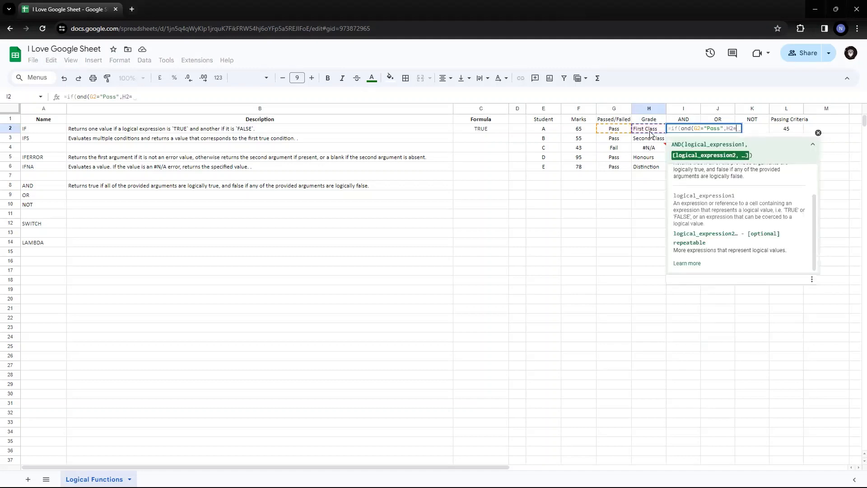
{"action": "type", "text": "\"First C"}
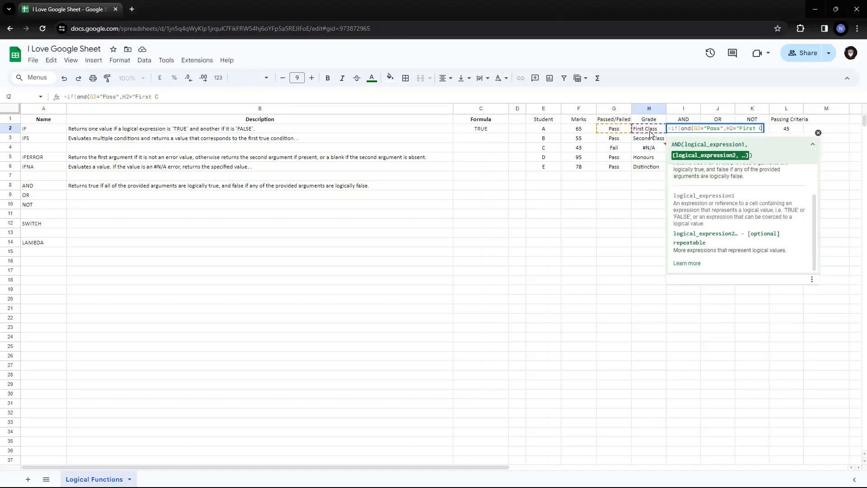
{"action": "type", "text": "lass\""}
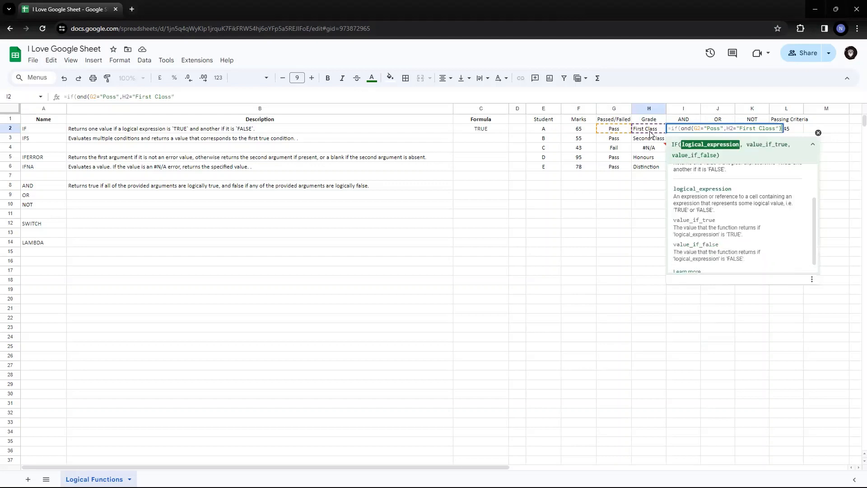
Close the AND test and complete the IF with "Wow" as the true value and "Okay" as the false value
{"action": "type", "text": "), "}
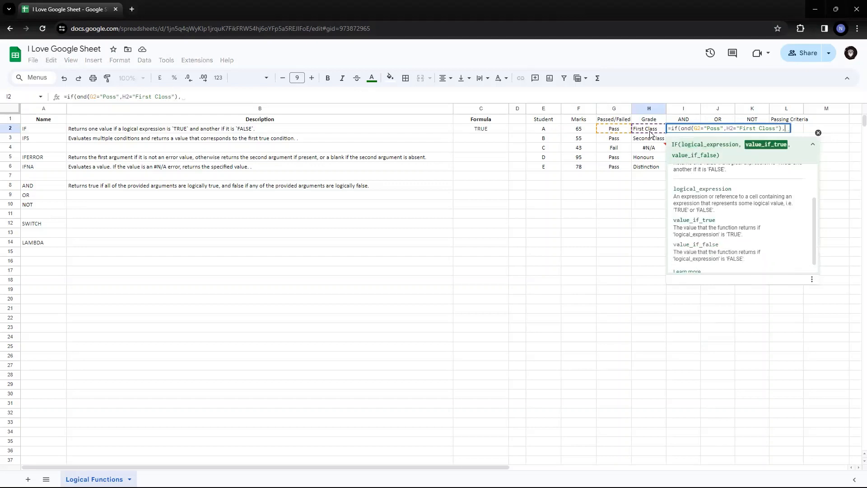
{"action": "type", "text": "\"Wow"}
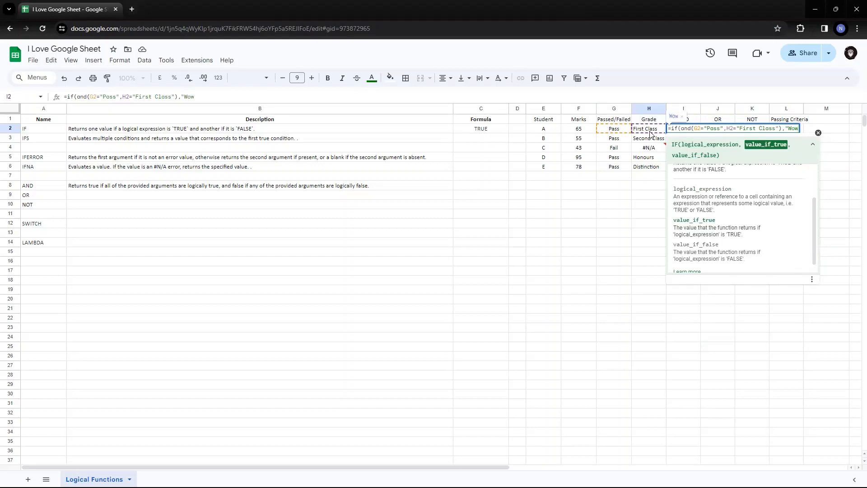
{"action": "type", "text": "\",\""}
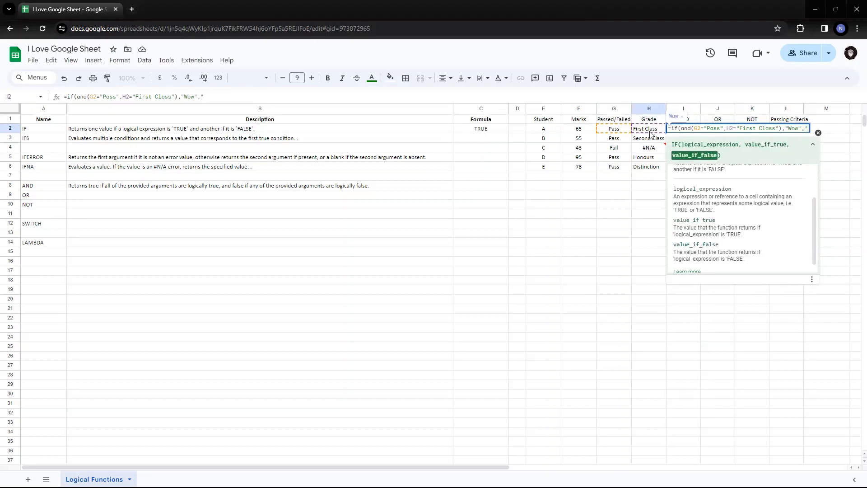
{"action": "type", "text": "Okay\")"}
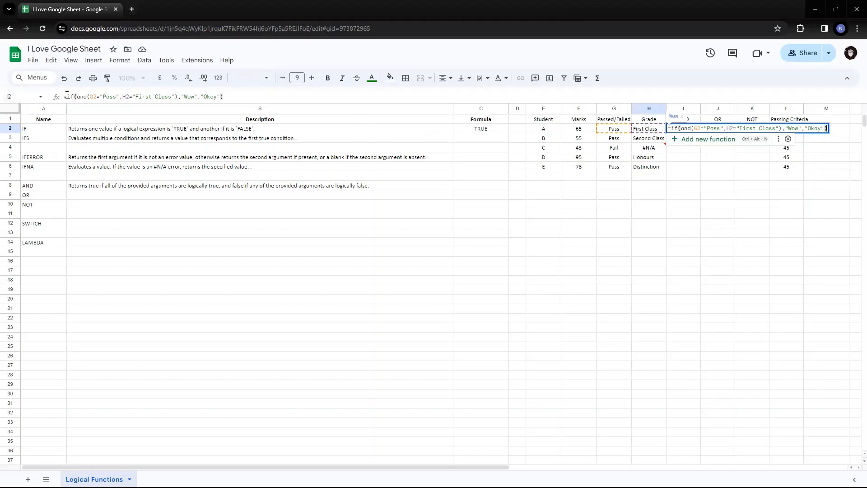
Review the AND condition within the IF formula, commit the formula in I2 and decline the suggested auto-fill
{"action": "left_click_drag", "start_coordinate": [67, 97], "coordinate": [237, 96]}
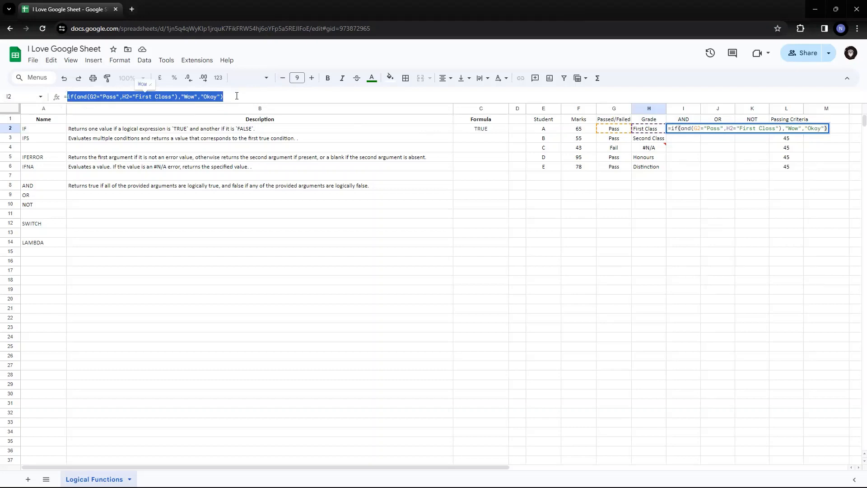
{"action": "left_click", "coordinate": [75, 97]}
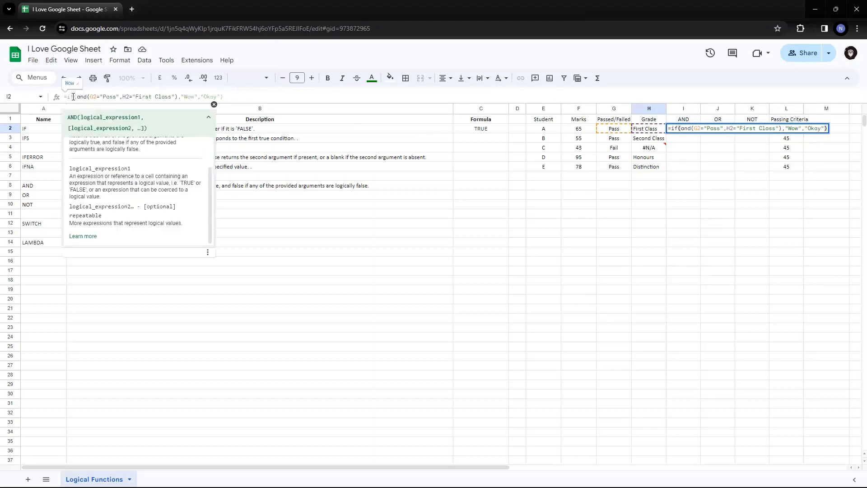
{"action": "left_click", "coordinate": [77, 96]}
{"action": "left_click_drag", "start_coordinate": [77, 96], "coordinate": [124, 98]}
{"action": "left_click_drag", "start_coordinate": [179, 97], "coordinate": [178, 96]}
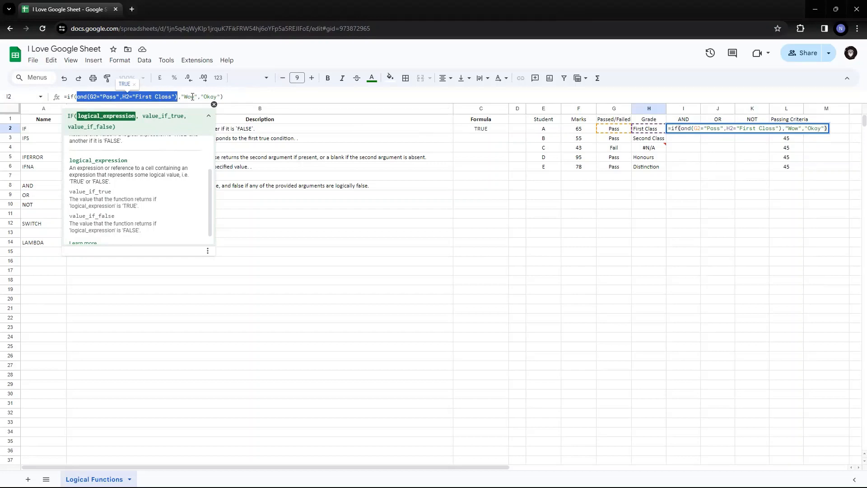
{"action": "key", "text": "Return"}
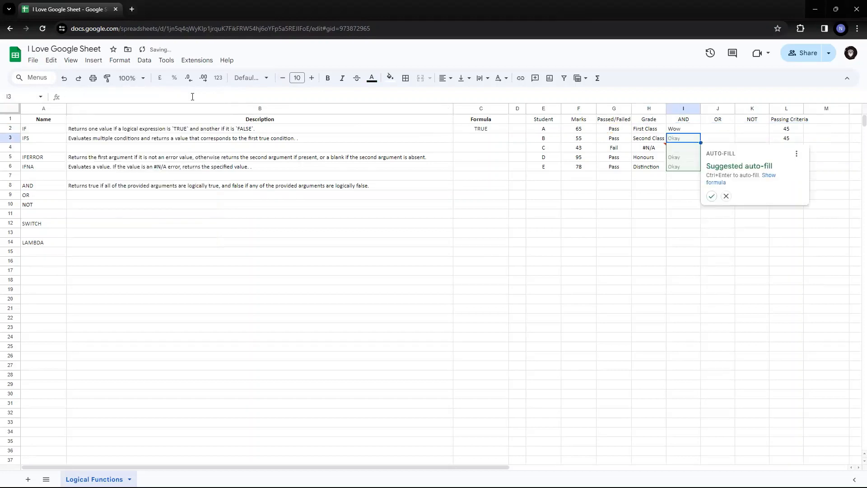
{"action": "key", "text": "Escape"}
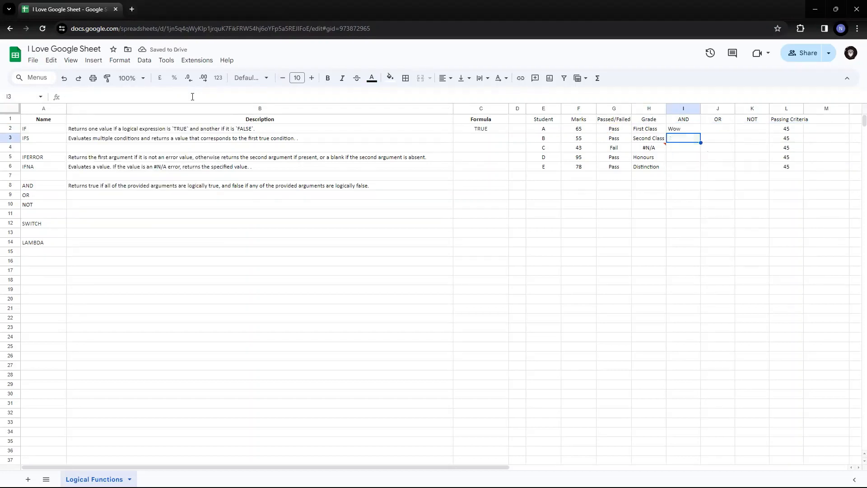
Copy the IF/AND formula from I2 into I3 and I4, and check the I4 result against the grade in H4
{"action": "key", "text": "Up"}
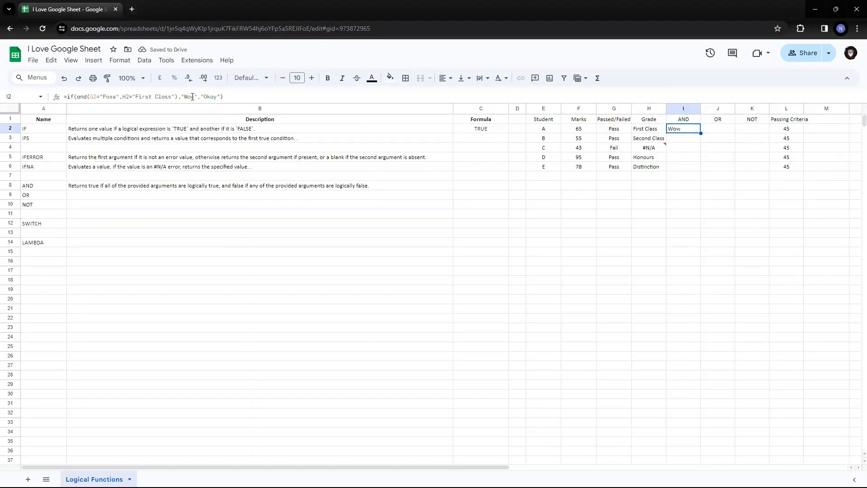
{"action": "key", "text": "ctrl+c"}
{"action": "key", "text": "Down"}
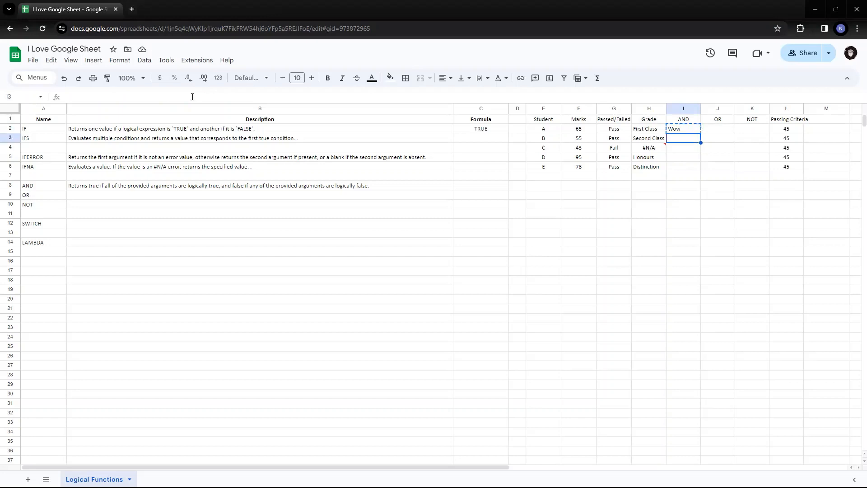
{"action": "key", "text": "ctrl+v"}
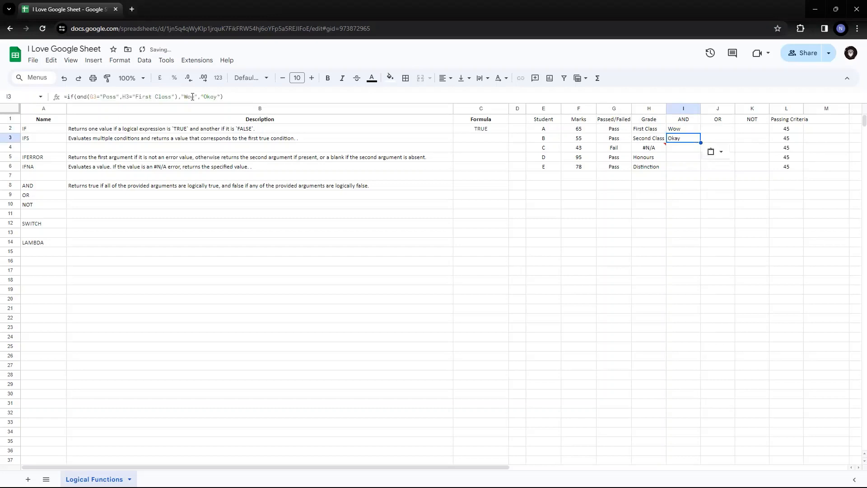
{"action": "key", "text": "Down"}
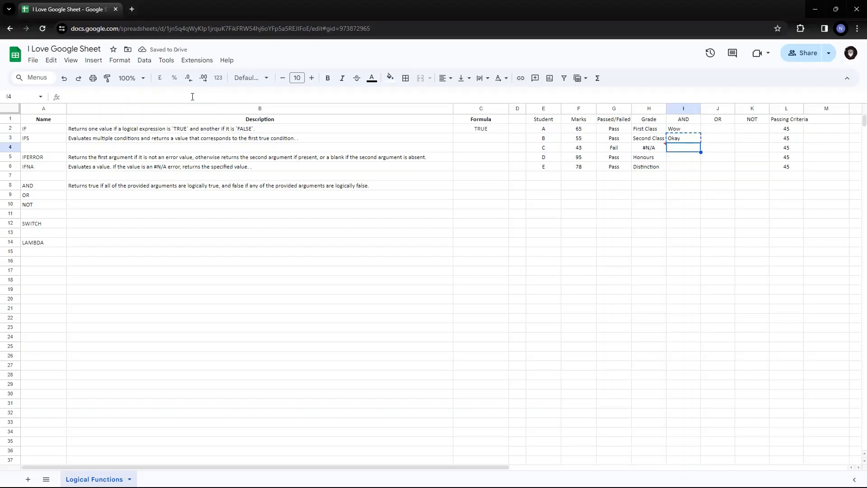
{"action": "key", "text": "ctrl+v"}
{"action": "key", "text": "Left"}
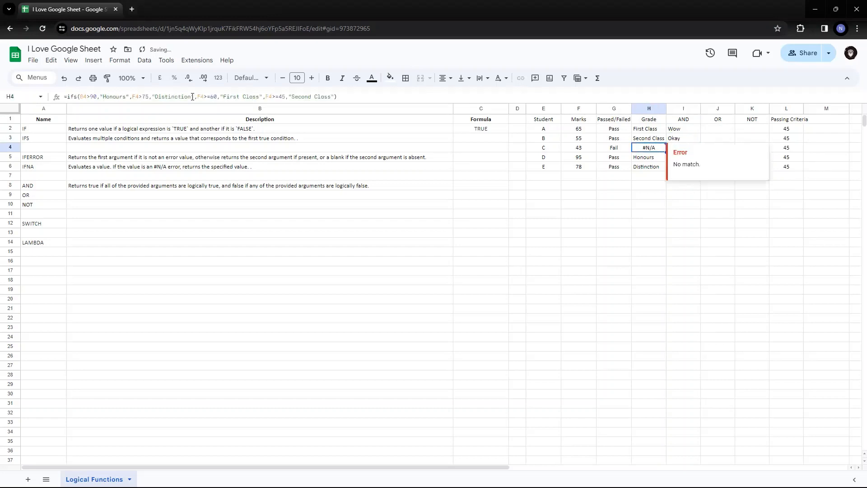
{"action": "key", "text": "Right"}
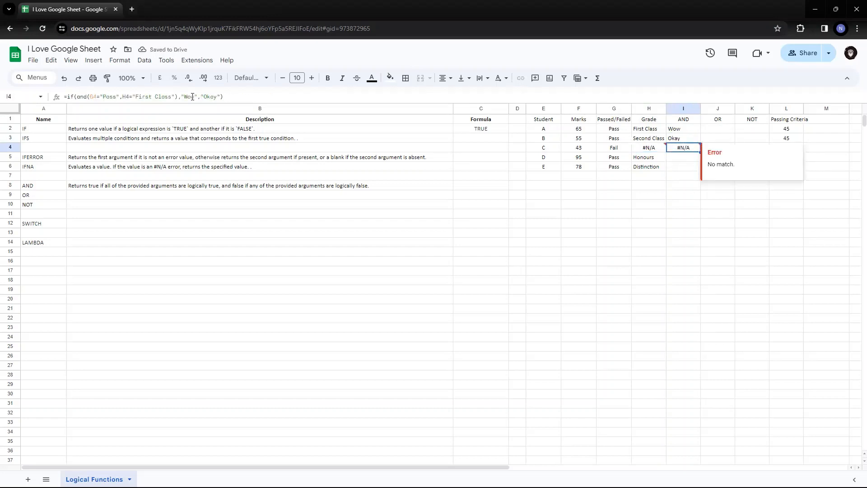
Paste the copied formula into I5 and I6, and return to I2
{"action": "key", "text": "Down"}
{"action": "key", "text": "ctrl+v"}
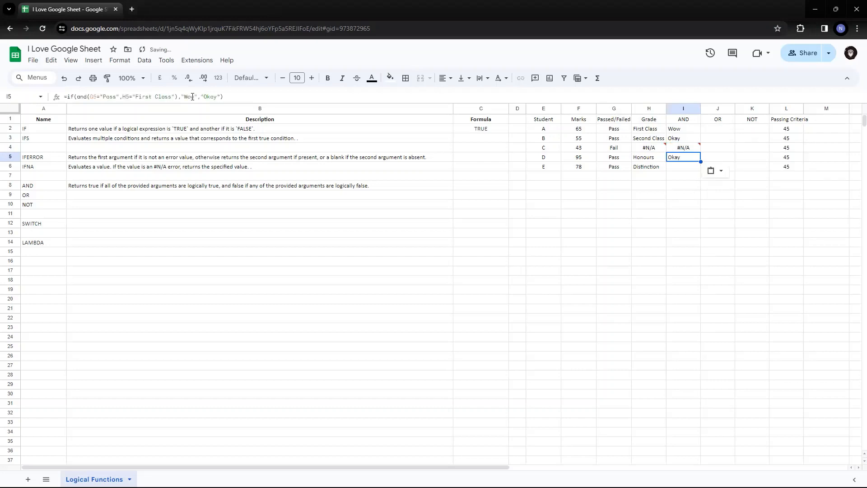
{"action": "key", "text": "Down"}
{"action": "key", "text": "ctrl+v"}
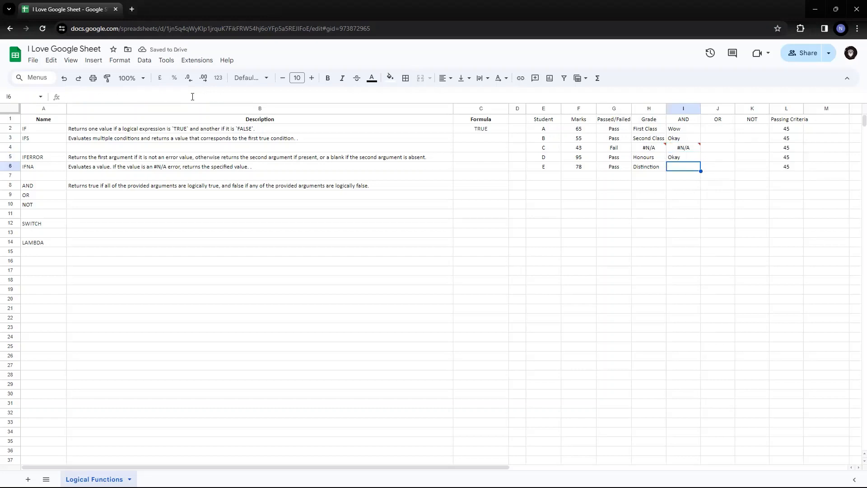
{"action": "key", "text": "Up"}
{"action": "key", "text": "Up"}
{"action": "key", "text": "Up"}
{"action": "key", "text": "Up"}
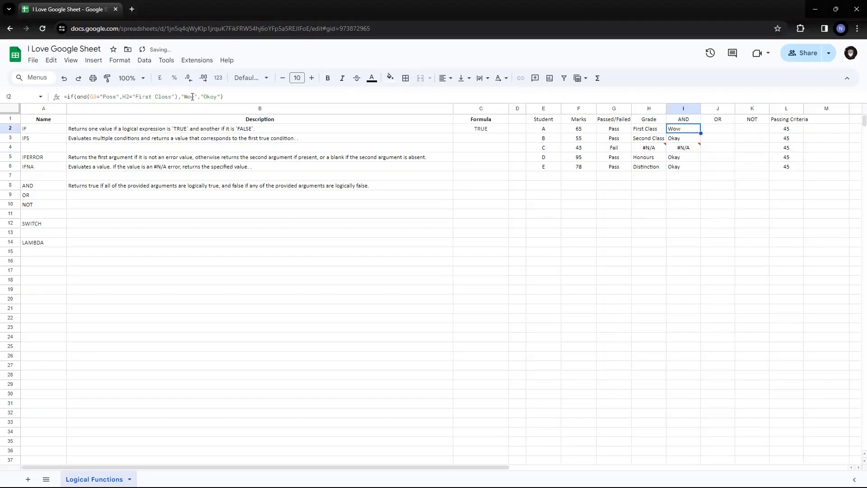
Examine the Pass and First Class conditions inside the AND part of the I2 formula, leaving the formula as it is
{"action": "key", "text": "F2"}
{"action": "key", "text": "Left"}
{"action": "key", "text": "Left"}
{"action": "key", "text": "Left"}
{"action": "key", "text": "Left"}
{"action": "key", "text": "Left"}
{"action": "key", "text": "Left"}
{"action": "key", "text": "Left"}
{"action": "key", "text": "Left"}
{"action": "key", "text": "Left"}
{"action": "key", "text": "Left"}
{"action": "key", "text": "Left"}
{"action": "key", "text": "Left"}
{"action": "key", "text": "Left"}
{"action": "key", "text": "Left"}
{"action": "key", "text": "Left"}
{"action": "key", "text": "Left"}
{"action": "key", "text": "Left"}
{"action": "key", "text": "Left"}
{"action": "key", "text": "Left"}
{"action": "key", "text": "Left"}
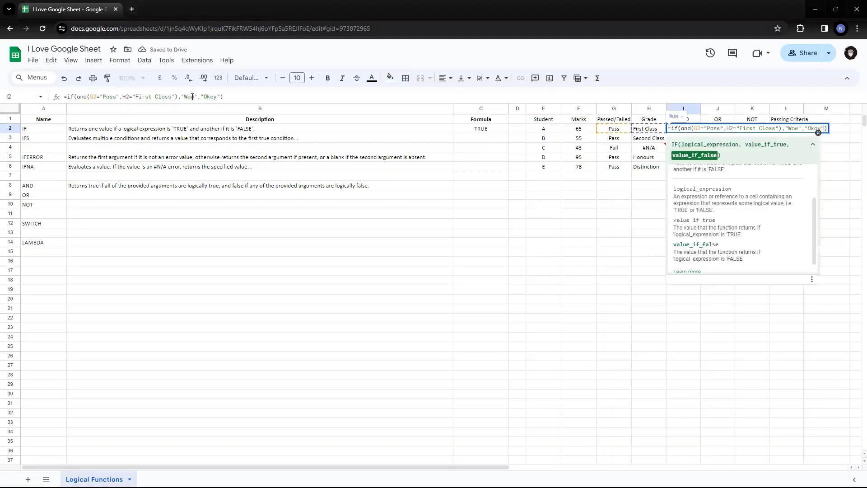
{"action": "key", "text": "Right"}
{"action": "key", "text": "Right"}
{"action": "key", "text": "Right"}
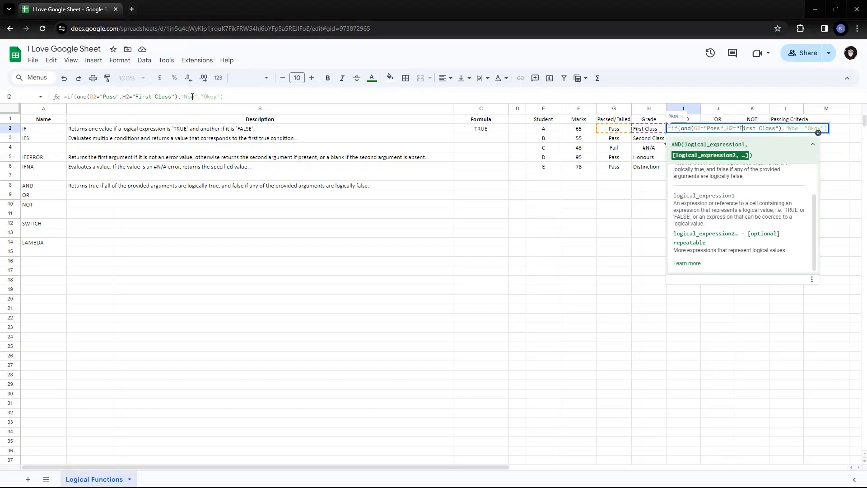
{"action": "key", "text": "Escape"}
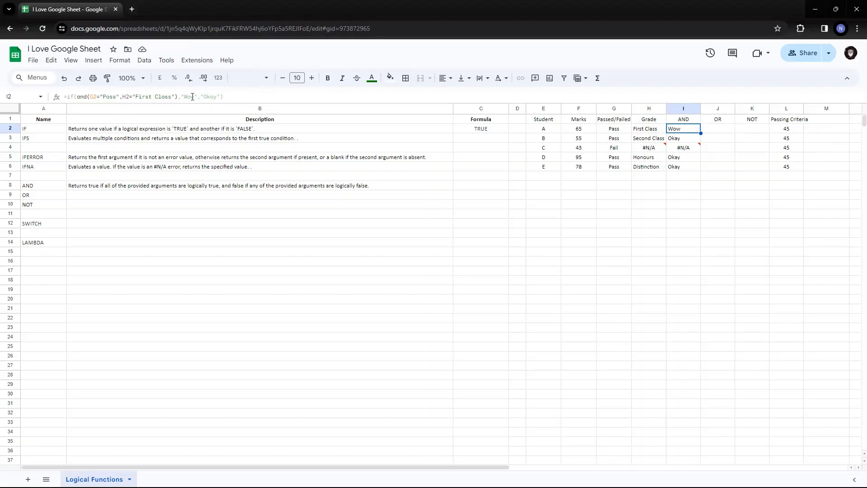
Review the "Wow" true value and the "Okay" false value in the I2 formula
{"action": "left_click", "coordinate": [193, 97]}
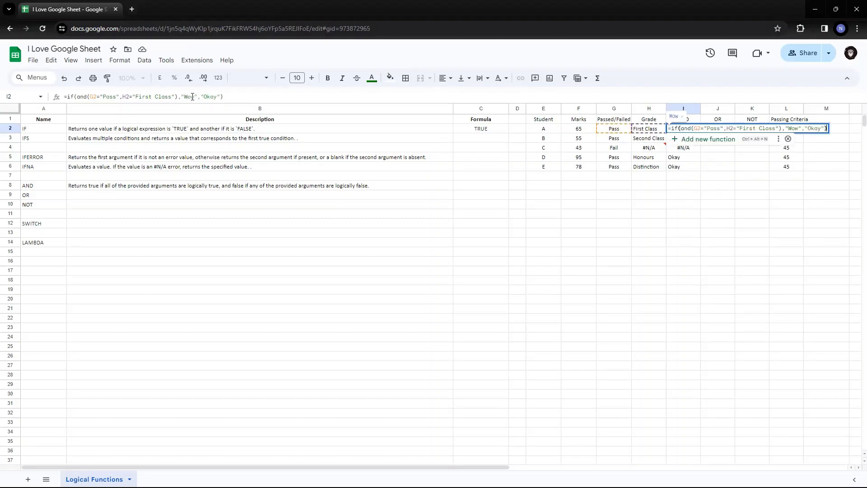
{"action": "key", "text": "Left"}
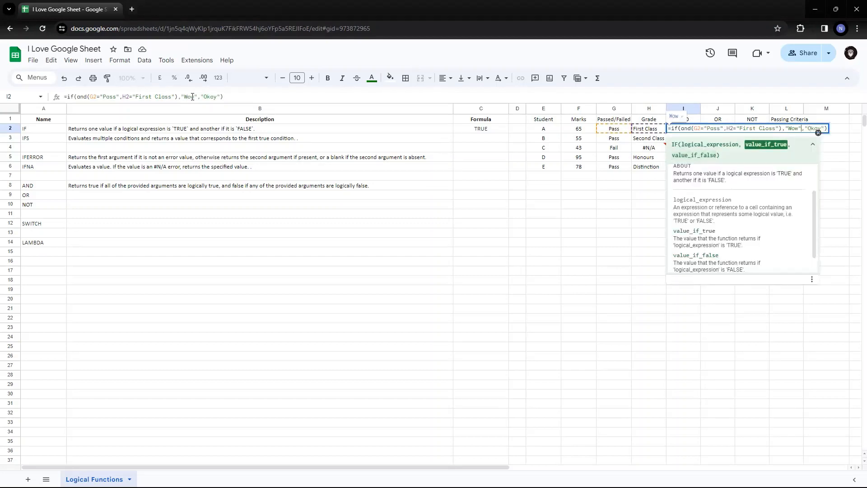
{"action": "key", "text": "shift+Left"}
{"action": "key", "text": "shift+Left"}
{"action": "key", "text": "shift+Left"}
{"action": "key", "text": "shift+Left"}
{"action": "key", "text": "shift+Left"}
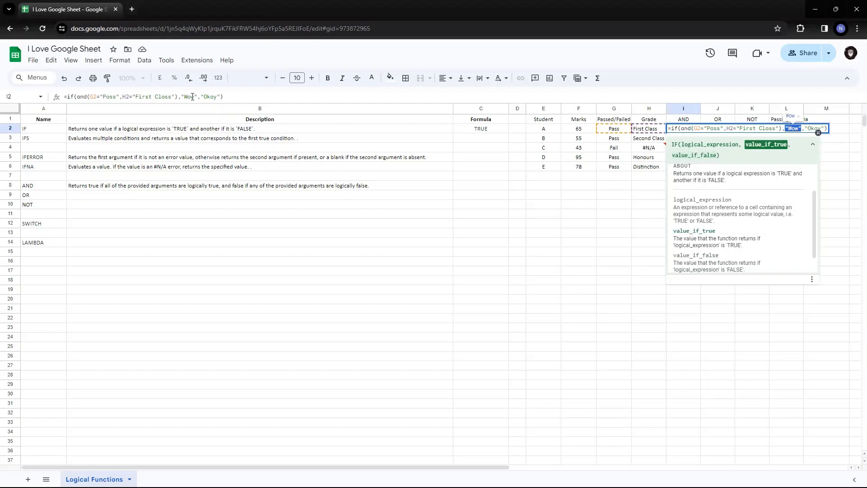
{"action": "key", "text": "Right"}
{"action": "key", "text": "Right"}
{"action": "key", "text": "shift+Right"}
{"action": "key", "text": "shift+Right"}
{"action": "key", "text": "shift+Right"}
{"action": "key", "text": "shift+Right"}
{"action": "key", "text": "shift+Right"}
{"action": "key", "text": "shift+Right"}
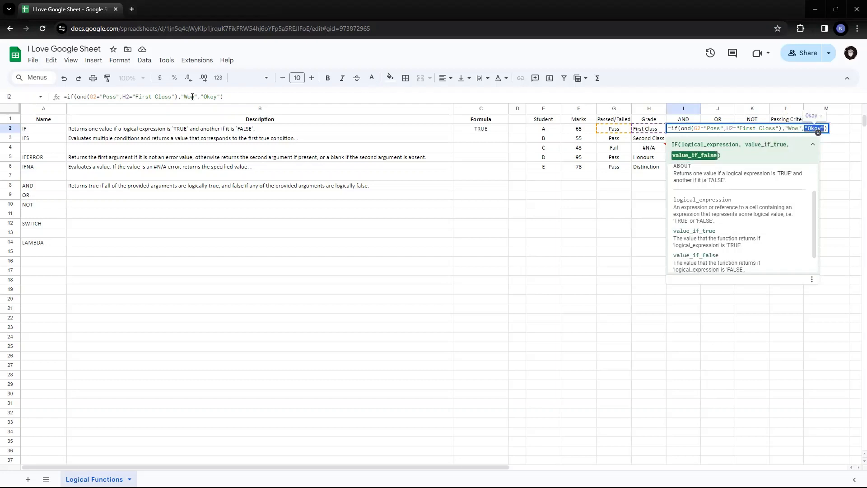
{"action": "key", "text": "Return"}
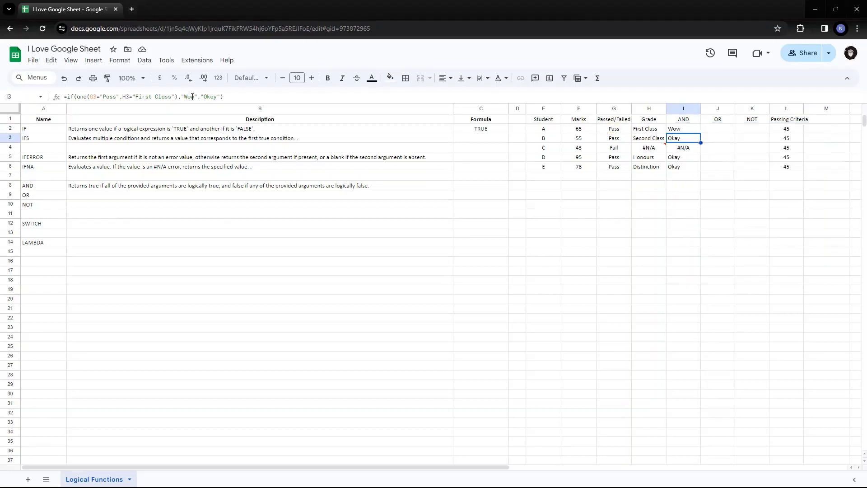
Check the AND column results in I2 through I4 and return to I2
{"action": "key", "text": "Up"}
{"action": "key", "text": "Up"}
{"action": "key", "text": "Down"}
{"action": "key", "text": "Down"}
{"action": "key", "text": "Down"}
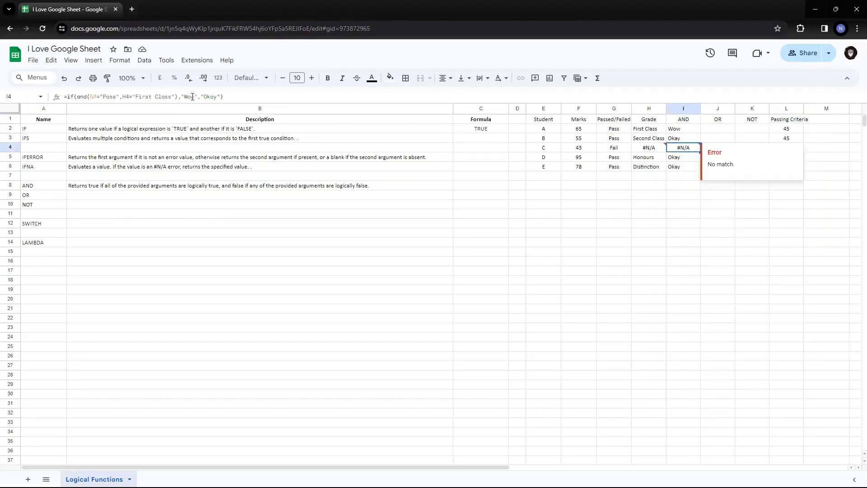
{"action": "key", "text": "Up"}
{"action": "key", "text": "Up"}
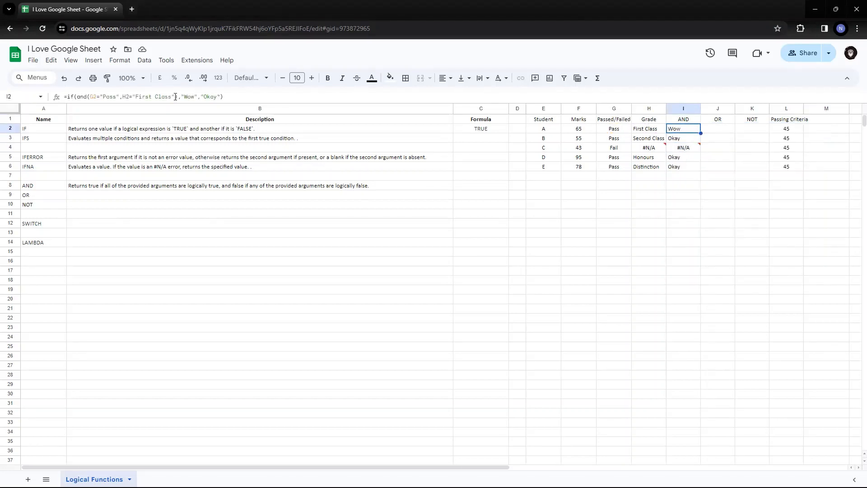
Set the text colour of the OR description in B9 to black
{"action": "left_click", "coordinate": [375, 187]}
{"action": "left_click", "coordinate": [339, 196]}
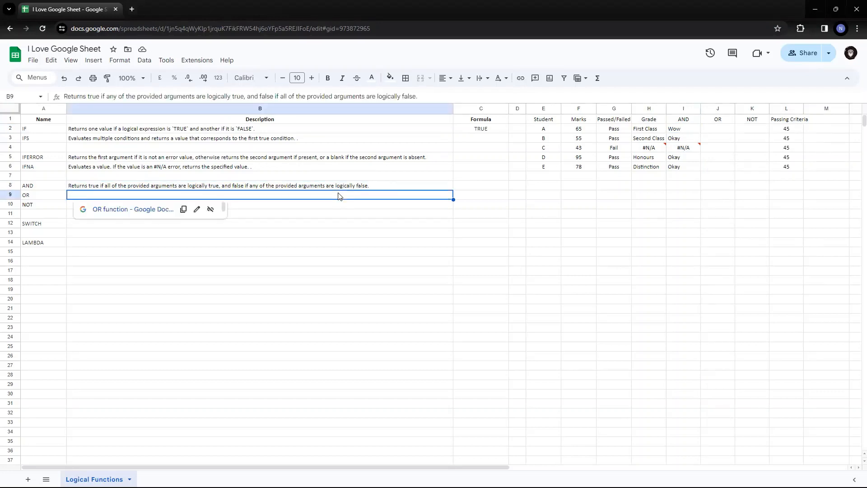
{"action": "left_click", "coordinate": [371, 78]}
{"action": "left_click", "coordinate": [373, 111]}
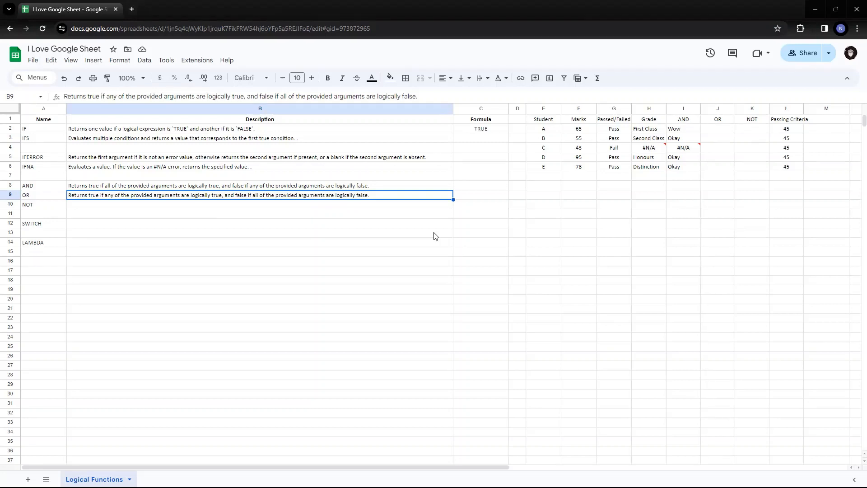
Locate the first cell of the OR column and review the neighbouring IF/AND formula in I2 without changing it
{"action": "key", "text": "Right"}
{"action": "key", "text": "Right"}
{"action": "key", "text": "Right"}
{"action": "key", "text": "Right"}
{"action": "key", "text": "Right"}
{"action": "key", "text": "Right"}
{"action": "key", "text": "Right"}
{"action": "key", "text": "Right"}
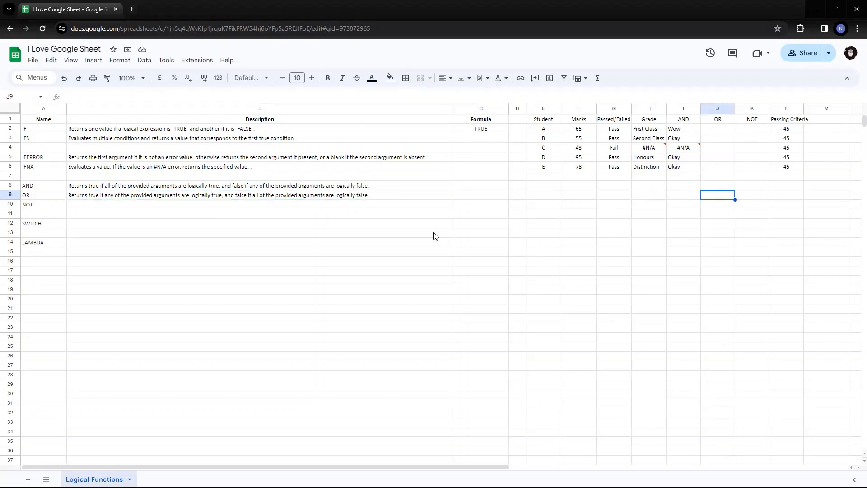
{"action": "key", "text": "ctrl+Up"}
{"action": "key", "text": "Down"}
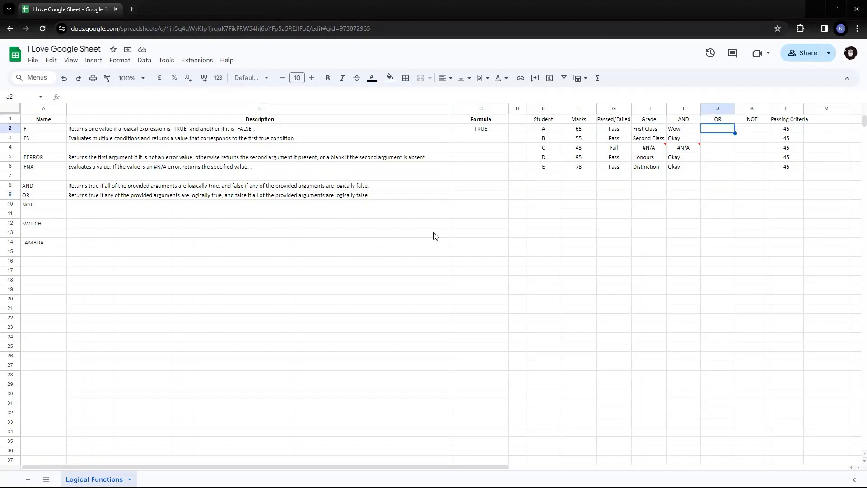
{"action": "key", "text": "Left"}
{"action": "key", "text": "F2"}
{"action": "key", "text": "Left"}
{"action": "key", "text": "Left"}
{"action": "key", "text": "Left"}
{"action": "key", "text": "Left"}
{"action": "key", "text": "Left"}
{"action": "key", "text": "Left"}
{"action": "key", "text": "Left"}
{"action": "key", "text": "Left"}
{"action": "key", "text": "Left"}
{"action": "key", "text": "Left"}
{"action": "key", "text": "Left"}
{"action": "key", "text": "Left"}
{"action": "key", "text": "Left"}
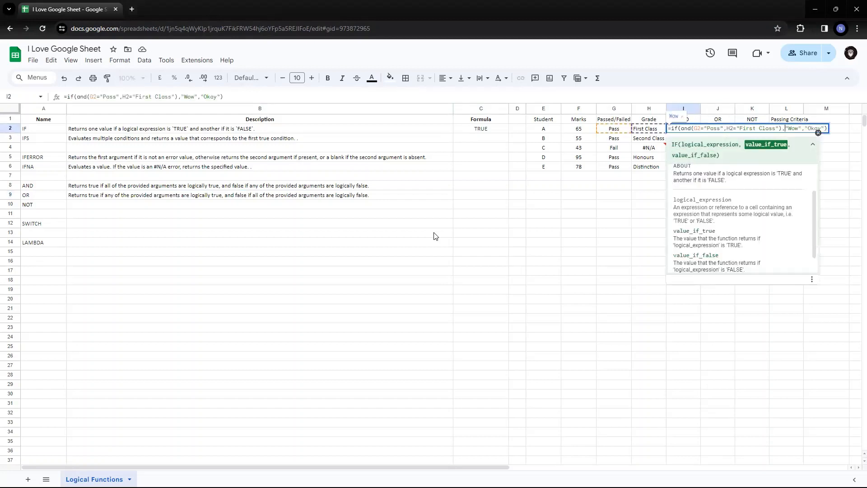
{"action": "key", "text": "Left"}
{"action": "key", "text": "Left"}
{"action": "key", "text": "Left"}
{"action": "key", "text": "Escape"}
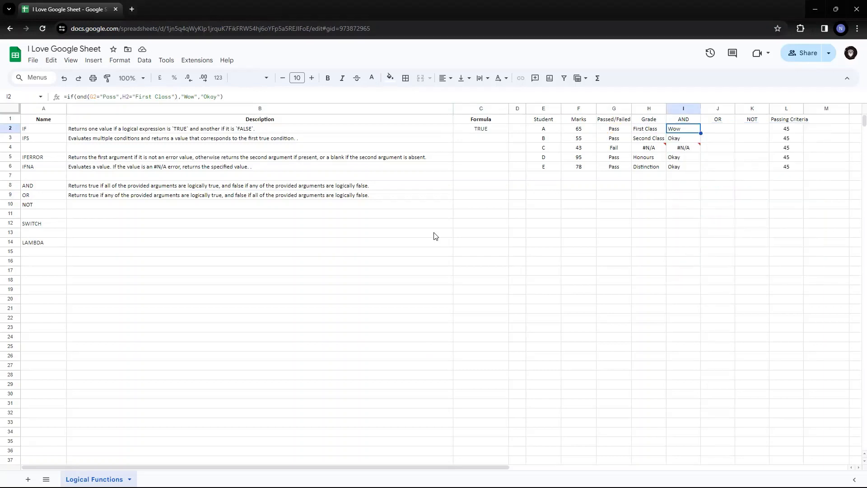
Enter the formula =or(TRUE,FALSE) in J2 and select the cell to check its result
{"action": "key", "text": "Right"}
{"action": "type", "text": "="}
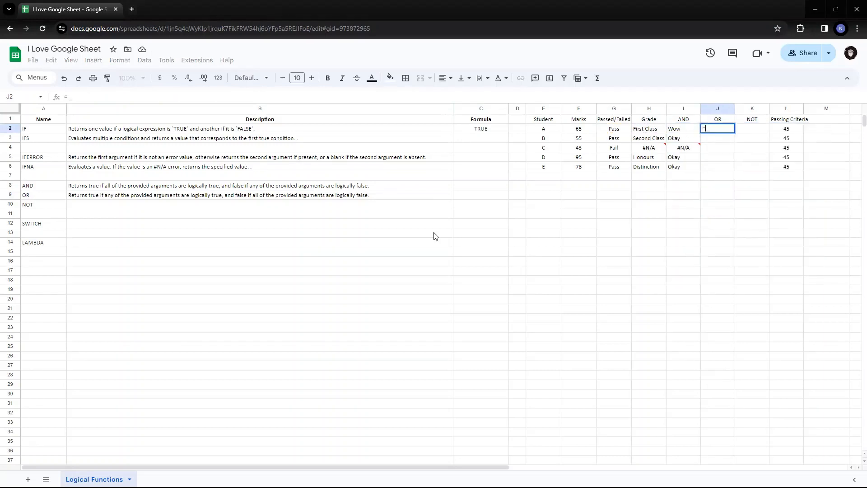
{"action": "type", "text": "or("}
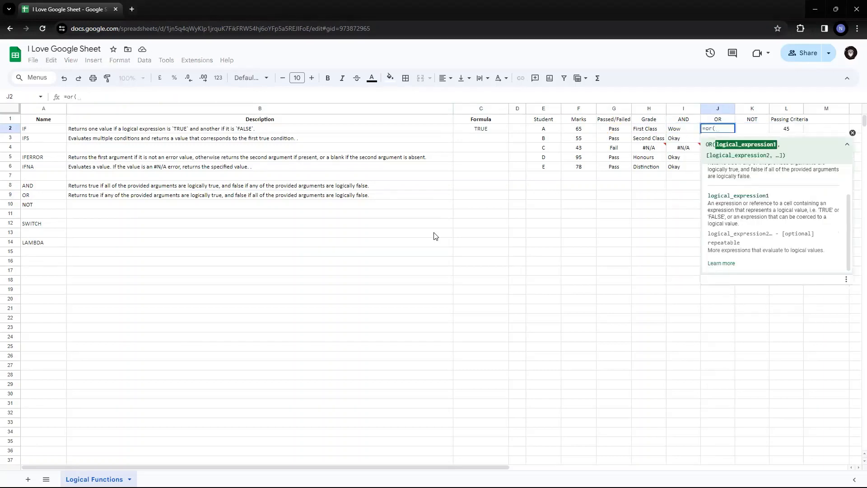
{"action": "type", "text": "TRUE"}
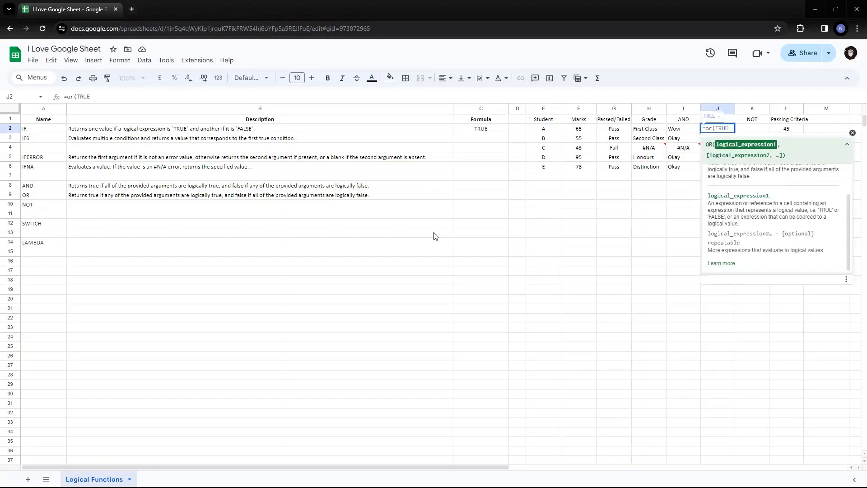
{"action": "type", "text": ",\""}
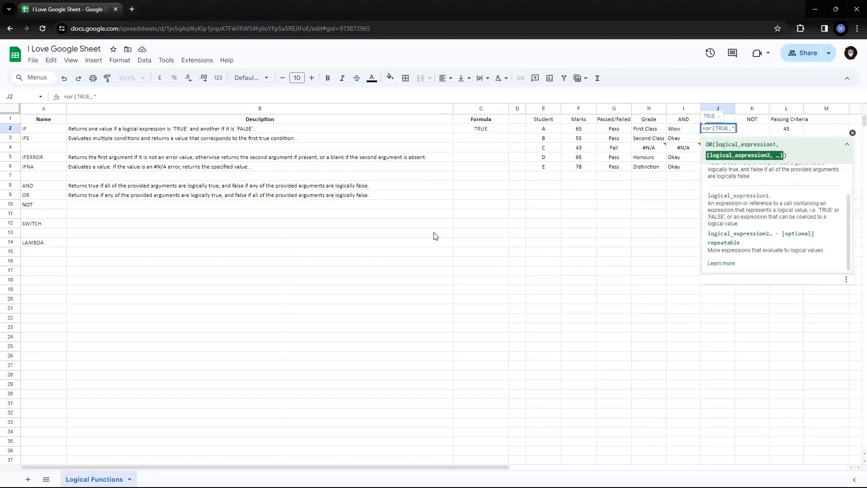
{"action": "key", "text": "BackSpace"}
{"action": "type", "text": "FALSE"}
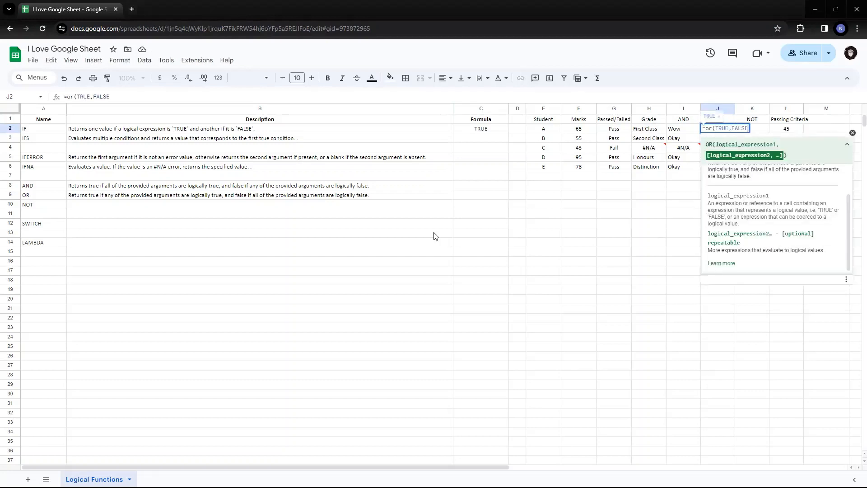
{"action": "type", "text": ")"}
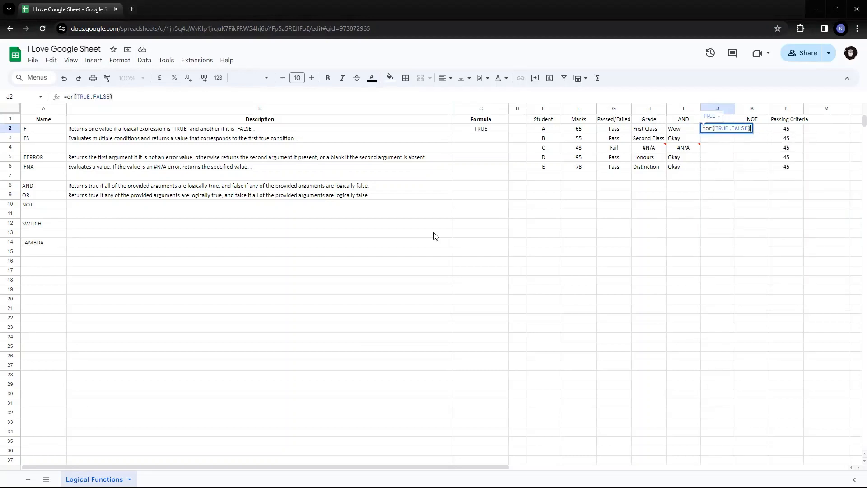
{"action": "key", "text": "Return"}
{"action": "key", "text": "Up"}
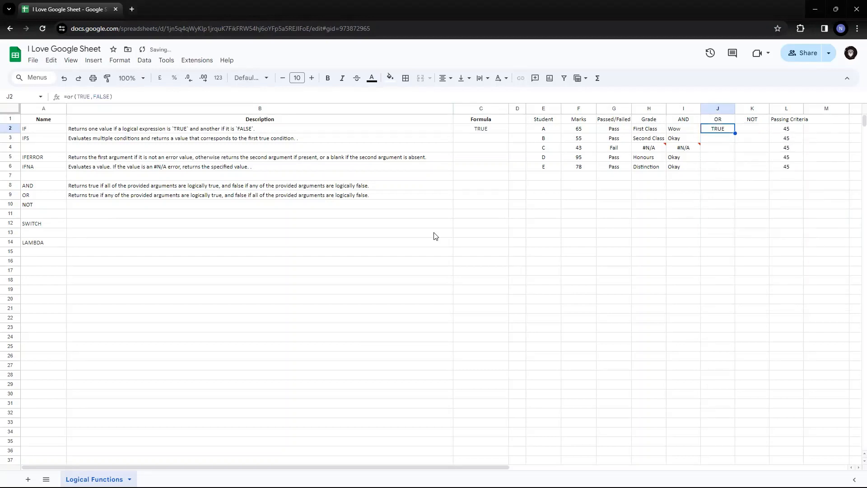
Review both arguments of the OR formula in J2 and change the second one to TRUE
{"action": "key", "text": "F2"}
{"action": "key", "text": "Left"}
{"action": "key", "text": "Left"}
{"action": "key", "text": "Left"}
{"action": "key", "text": "Left"}
{"action": "key", "text": "Left"}
{"action": "key", "text": "Left"}
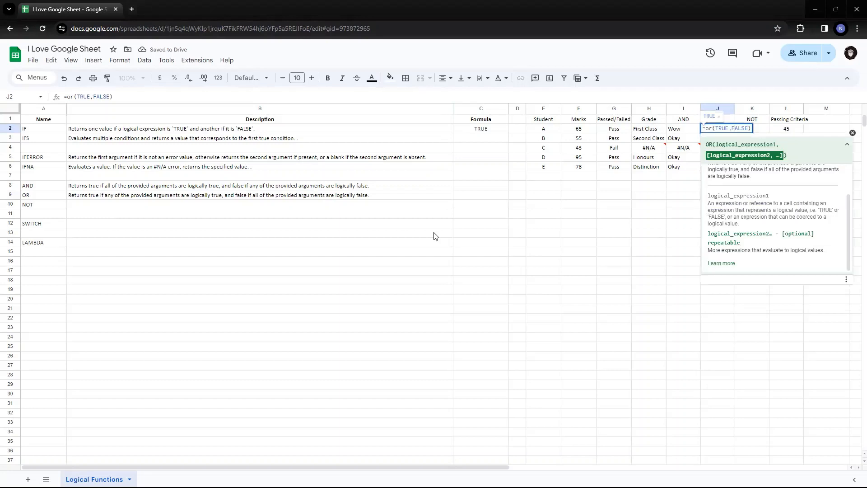
{"action": "key", "text": "ctrl+shift+Left"}
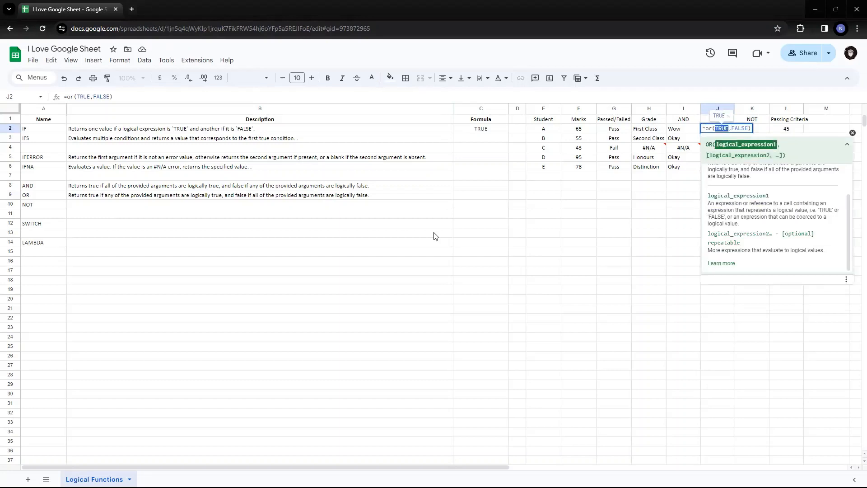
{"action": "key", "text": "Right"}
{"action": "key", "text": "Right"}
{"action": "key", "text": "ctrl+shift+Right"}
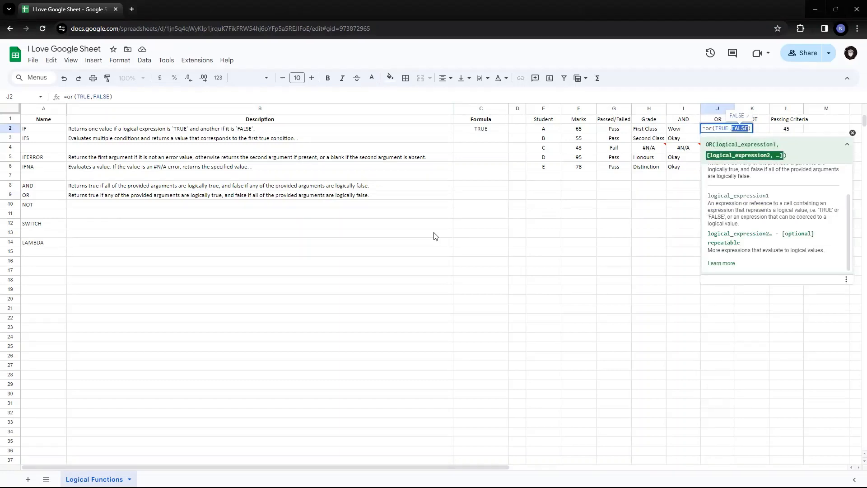
{"action": "type", "text": "TRUE"}
{"action": "key", "text": "Return"}
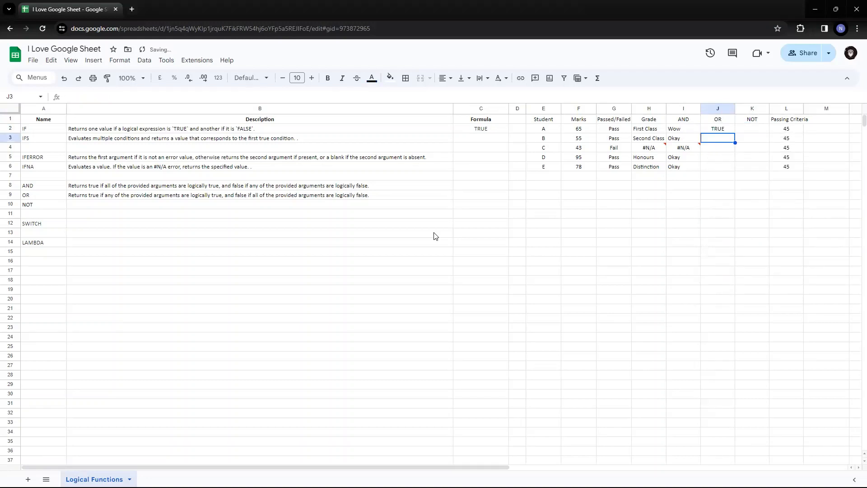
Set both OR arguments in J2 to FALSE, check the result, and clear the cell
{"action": "key", "text": "Up"}
{"action": "key", "text": "F2"}
{"action": "key", "text": "Left"}
{"action": "key", "text": "ctrl+shift+Left"}
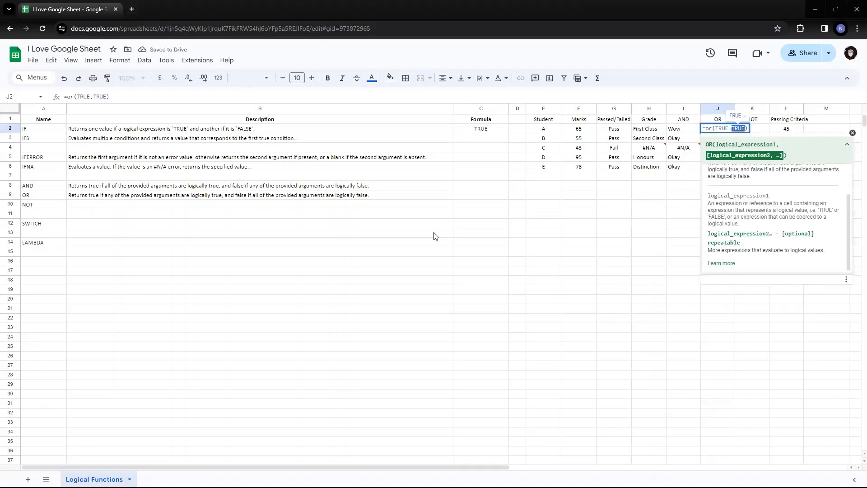
{"action": "type", "text": "FALSE"}
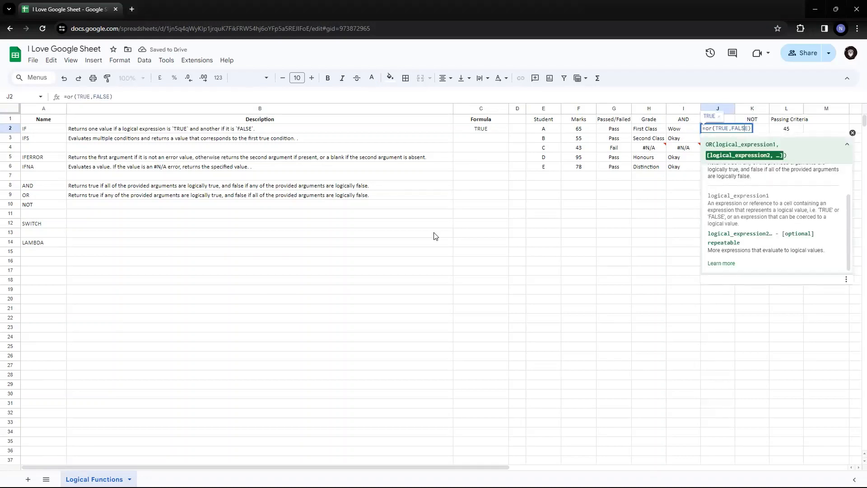
{"action": "key", "text": "ctrl+Left"}
{"action": "key", "text": "ctrl+Left"}
{"action": "key", "text": "ctrl+shift+Left"}
{"action": "type", "text": "F"}
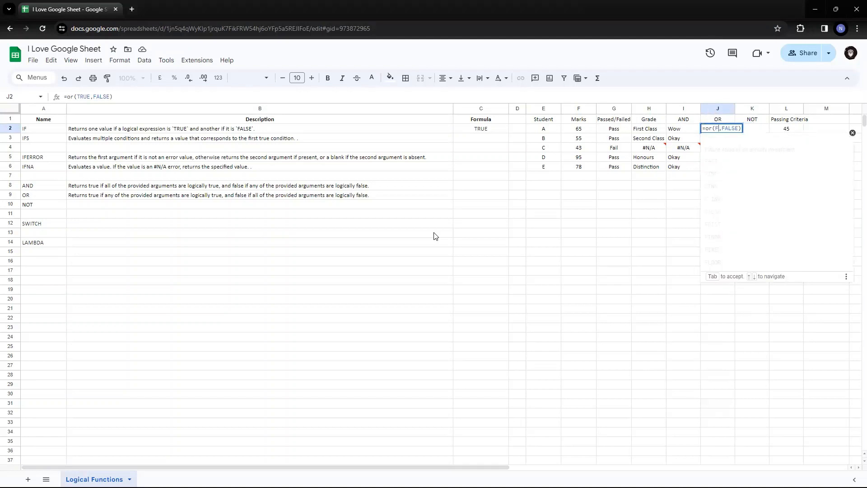
{"action": "type", "text": "ALSE"}
{"action": "key", "text": "Return"}
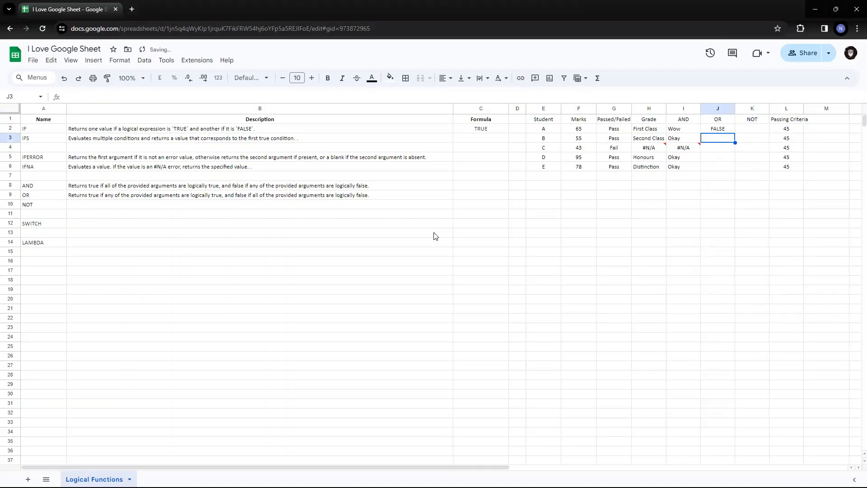
{"action": "key", "text": "Up"}
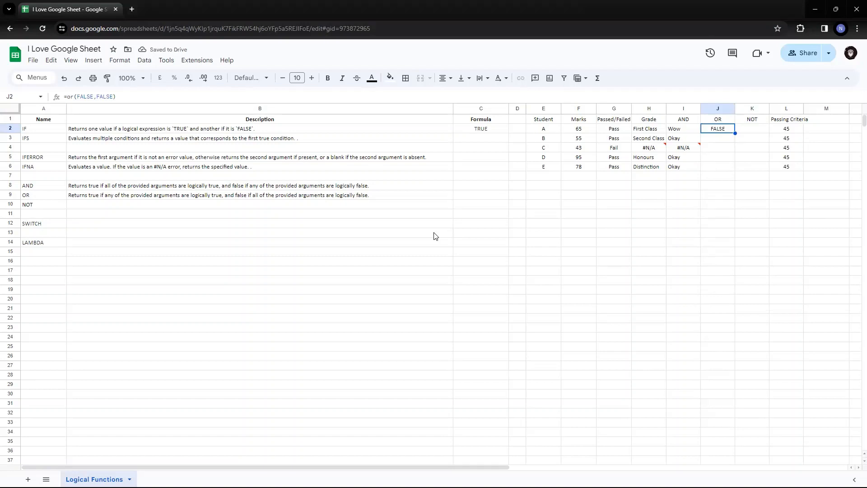
{"action": "key", "text": "Delete"}
{"action": "key", "text": "Left"}
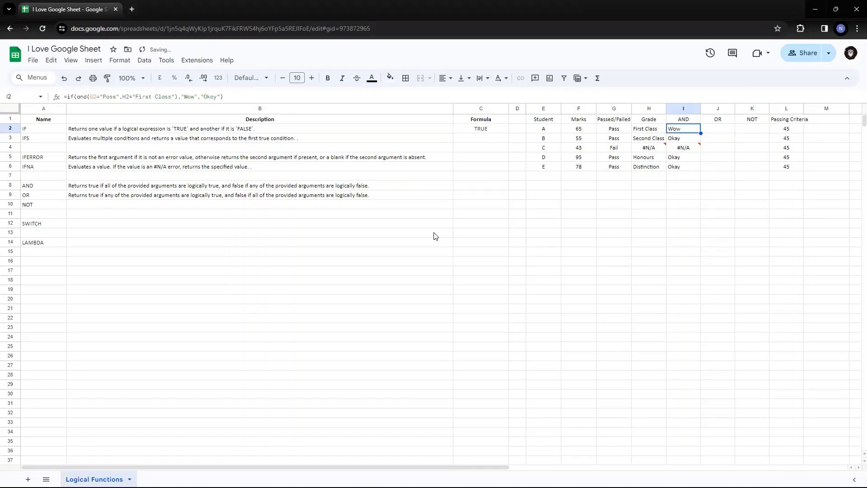
{"action": "key", "text": "F2"}
{"action": "key", "text": "ctrl+a"}
{"action": "key", "text": "BackSpace"}
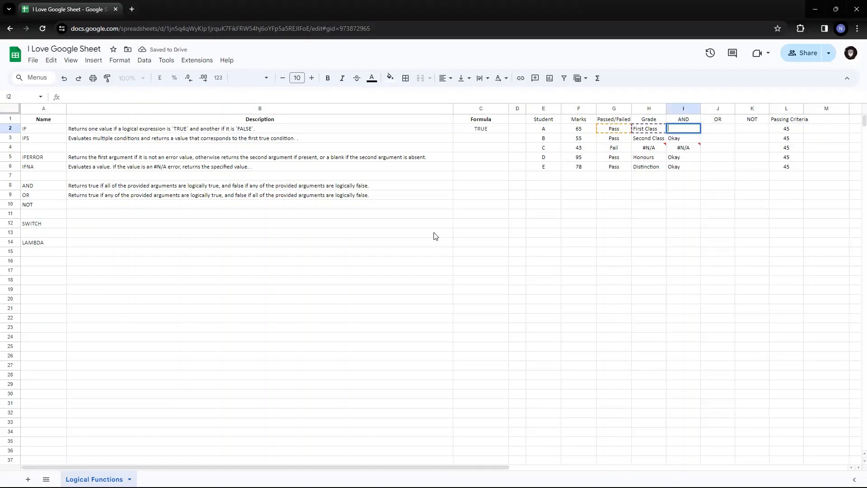
{"action": "key", "text": "Escape"}
{"action": "key", "text": "F1"}
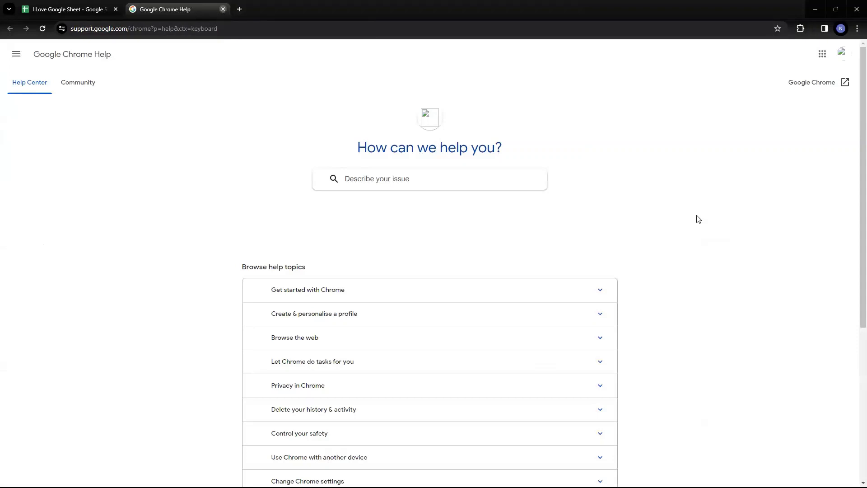
Close the browser help tab and copy the text of the IF/AND formula from I2 into J2
{"action": "key", "text": "ctrl+w"}
{"action": "key", "text": "F2"}
{"action": "key", "text": "ctrl+a"}
{"action": "key", "text": "ctrl+c"}
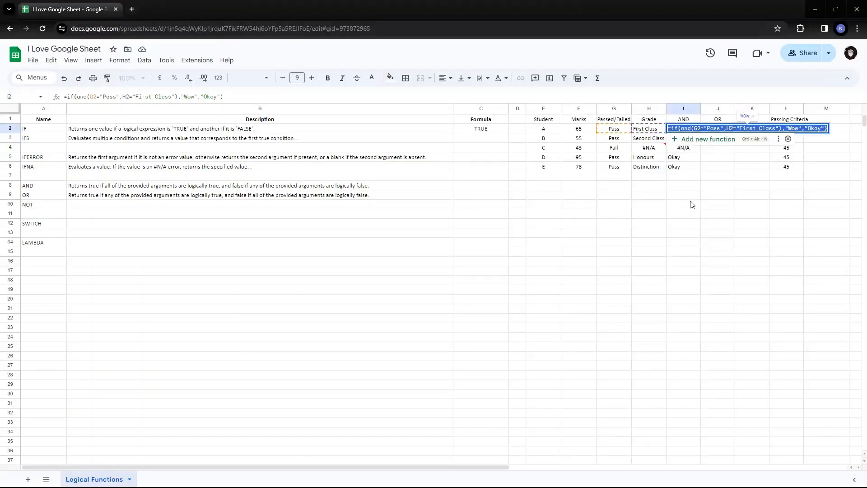
{"action": "key", "text": "Tab"}
{"action": "type", "text": "3"}
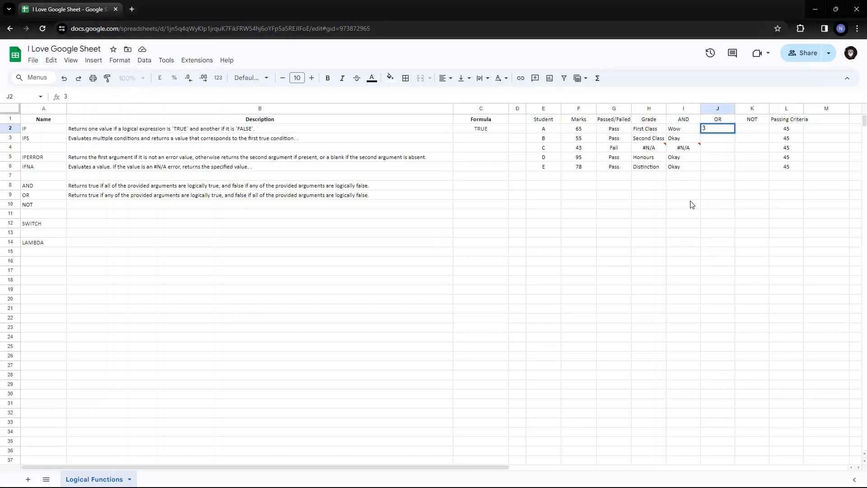
{"action": "key", "text": "Escape"}
{"action": "key", "text": "Return"}
{"action": "key", "text": "ctrl+v"}
Replace the and function with OR in J2 so the formula reads =if(OR(G2="Pass",H2="First Class"),"Wow","Okay")
{"action": "key", "text": "Left"}
{"action": "key", "text": "Left"}
{"action": "key", "text": "Left"}
{"action": "key", "text": "Left"}
{"action": "key", "text": "Left"}
{"action": "key", "text": "Left"}
{"action": "key", "text": "Left"}
{"action": "key", "text": "Left"}
{"action": "key", "text": "Left"}
{"action": "key", "text": "Left"}
{"action": "key", "text": "Left"}
{"action": "key", "text": "Left"}
{"action": "key", "text": "Left"}
{"action": "key", "text": "Left"}
{"action": "key", "text": "Left"}
{"action": "key", "text": "Left"}
{"action": "key", "text": "Left"}
{"action": "key", "text": "Left"}
{"action": "key", "text": "Left"}
{"action": "key", "text": "Left"}
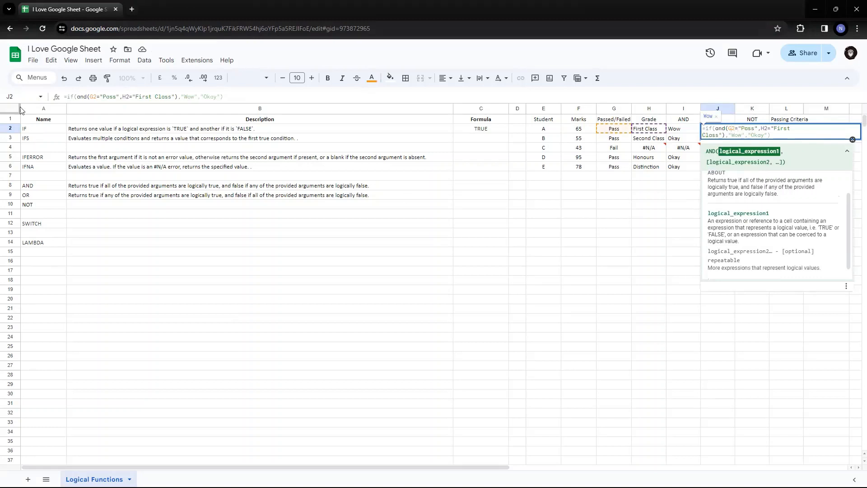
{"action": "left_click_drag", "start_coordinate": [237, 97], "coordinate": [67, 96]}
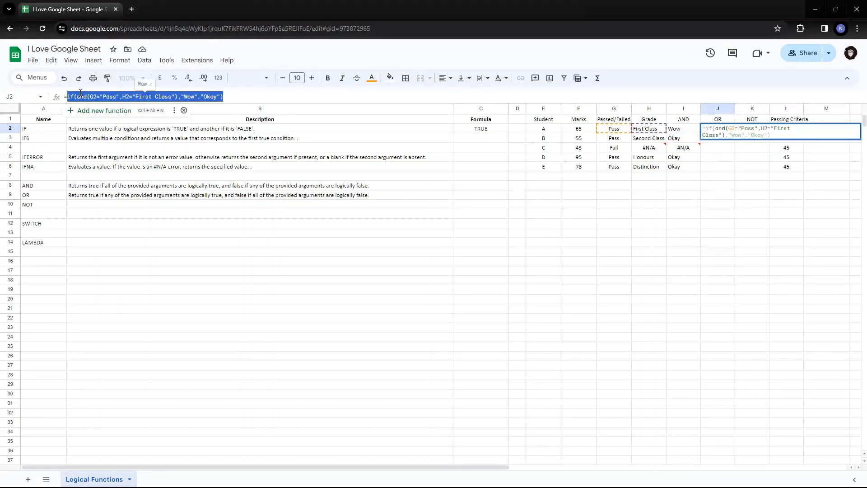
{"action": "double_click", "coordinate": [81, 96]}
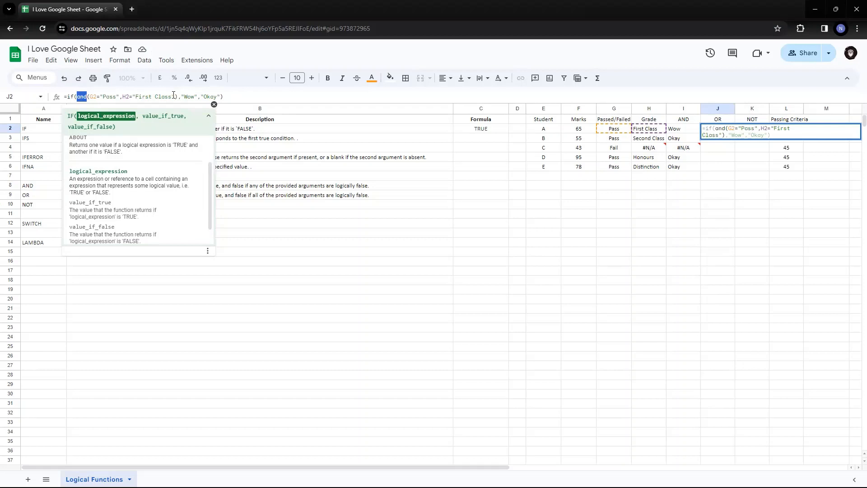
{"action": "type", "text": "or"}
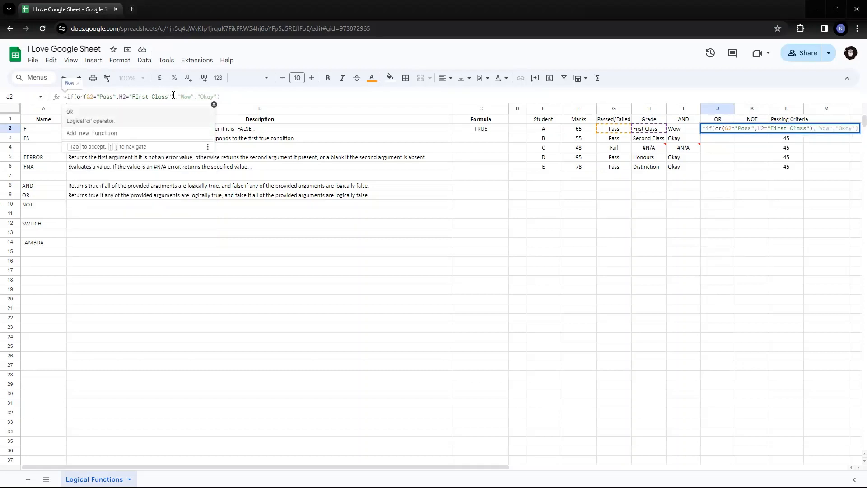
{"action": "key", "text": "Tab"}
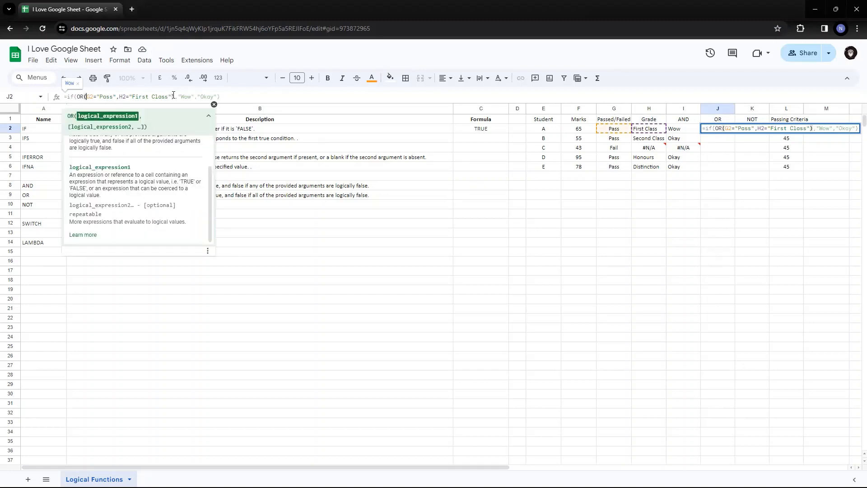
{"action": "key", "text": "Return"}
{"action": "key", "text": "Up"}
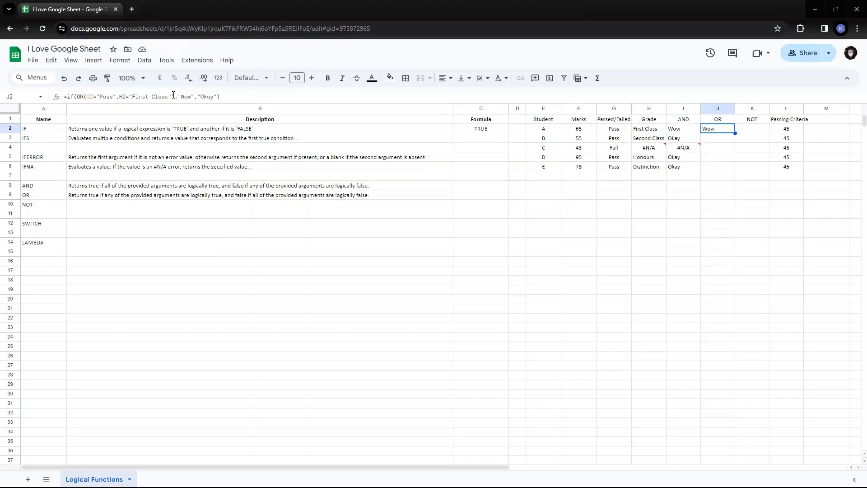
Check the IF/OR formula in J2 and copy the cell to J3 for student B
{"action": "key", "text": "Return"}
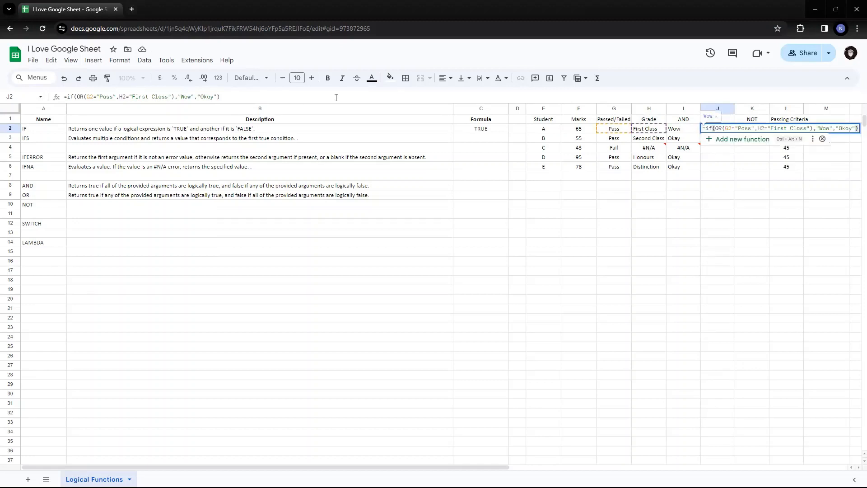
{"action": "key", "text": "Escape"}
{"action": "key", "text": "ctrl+c"}
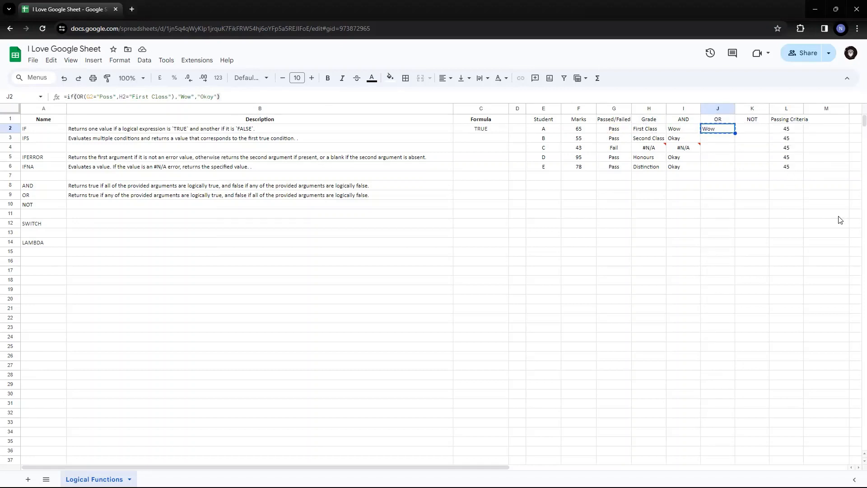
{"action": "key", "text": "Down"}
{"action": "key", "text": "ctrl+v"}
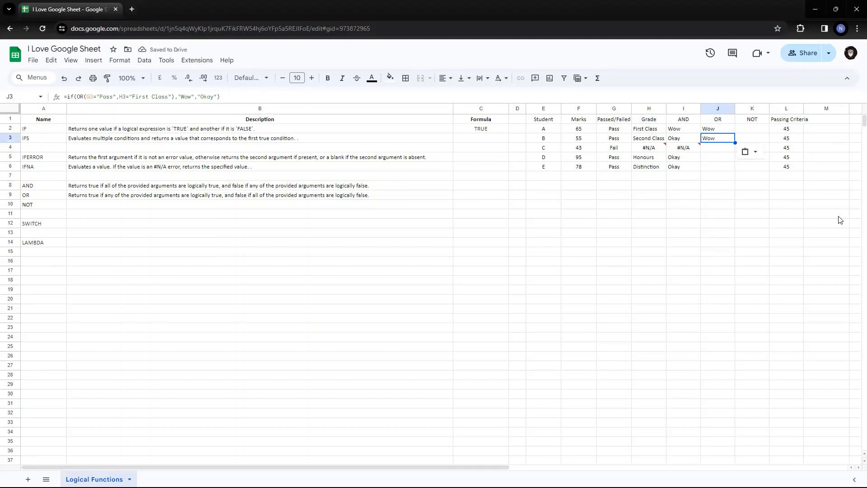
Compare the AND and OR cells for student B and review the two conditions inside OR in J3
{"action": "key", "text": "Left"}
{"action": "key", "text": "Left"}
{"action": "key", "text": "Right"}
{"action": "key", "text": "Right"}
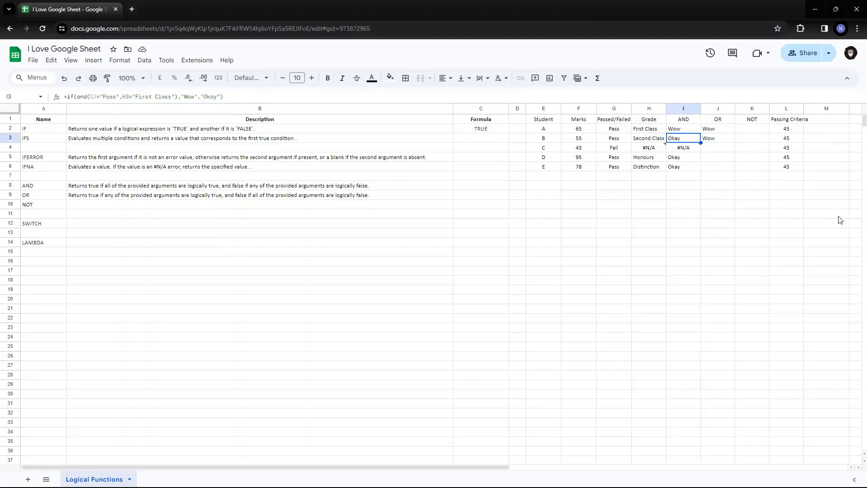
{"action": "key", "text": "F2"}
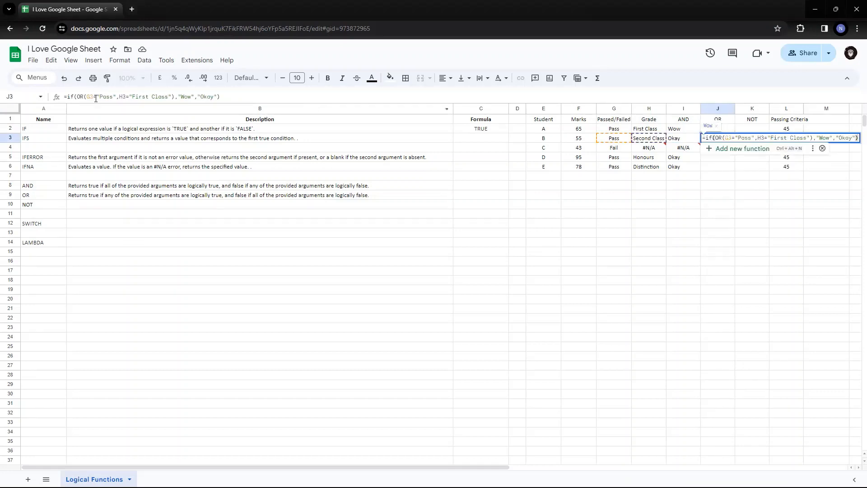
{"action": "left_click_drag", "start_coordinate": [87, 97], "coordinate": [176, 96]}
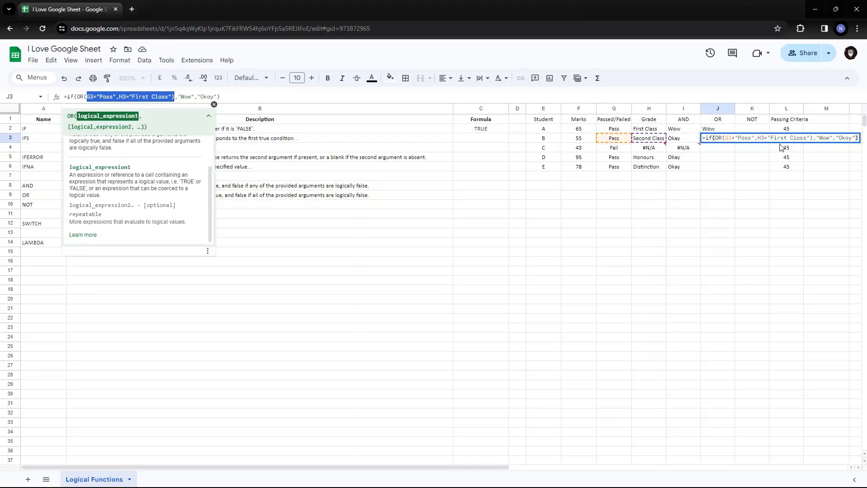
{"action": "mouse_move", "coordinate": [679, 147]}
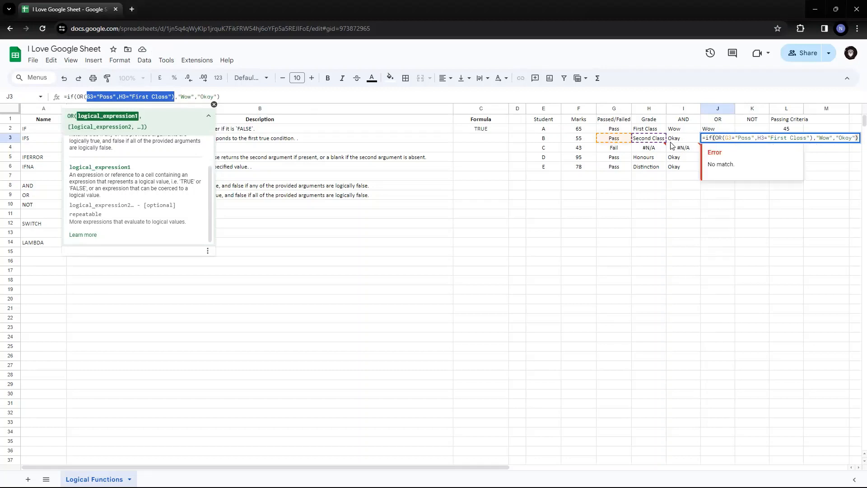
{"action": "key", "text": "Escape"}
Copy the IFERROR grade formula from H3 to H4 for student C
{"action": "left_click", "coordinate": [645, 142]}
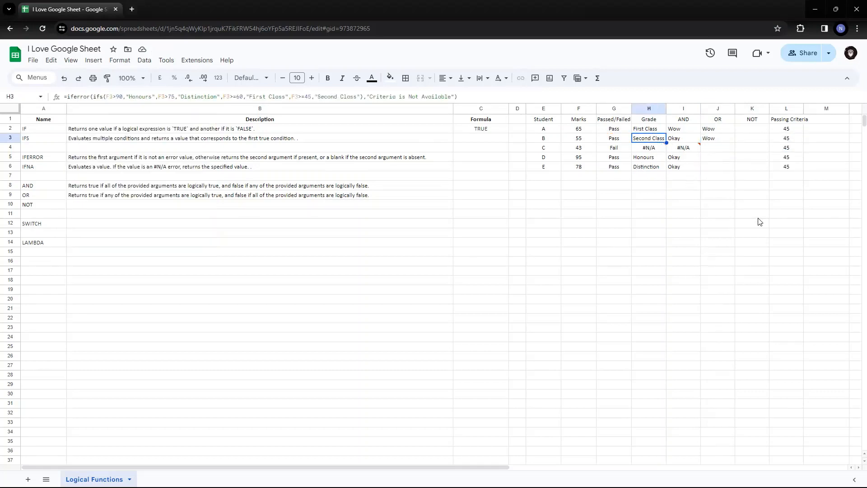
{"action": "key", "text": "ctrl+c"}
{"action": "key", "text": "Down"}
{"action": "key", "text": "ctrl+v"}
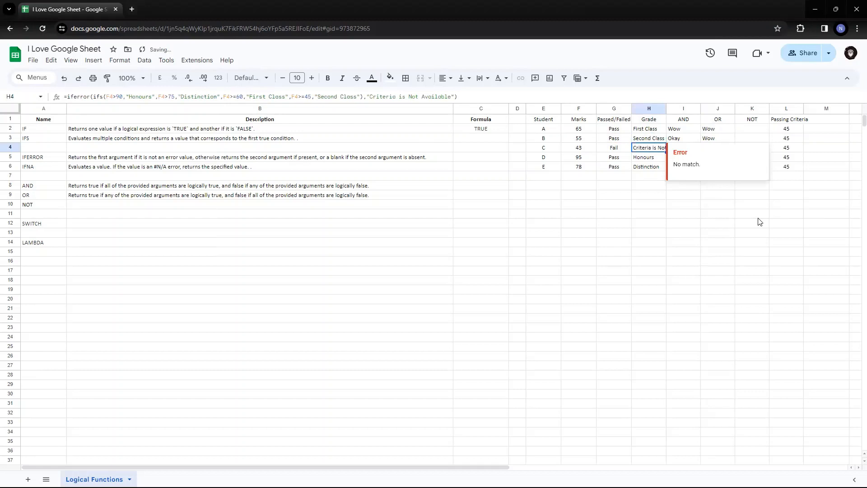
Copy the IF/OR formula from J3 to J4 and review both of its conditions
{"action": "key", "text": "Right"}
{"action": "key", "text": "Right"}
{"action": "key", "text": "Up"}
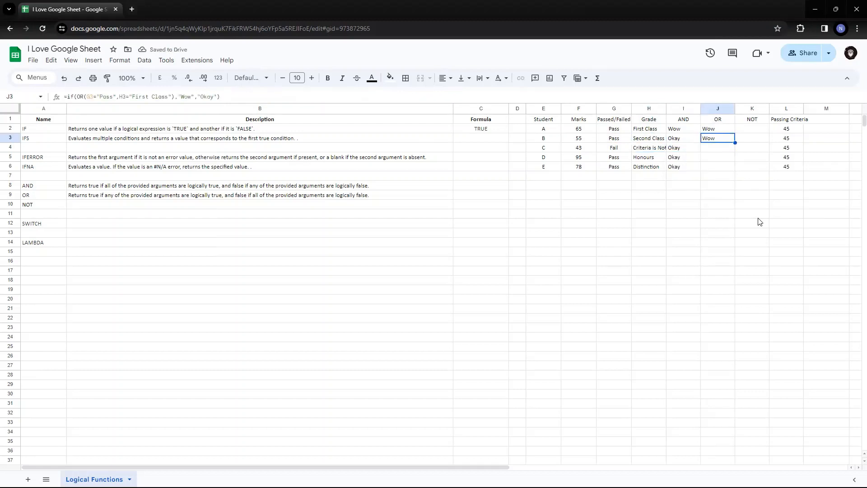
{"action": "key", "text": "ctrl+c"}
{"action": "key", "text": "Down"}
{"action": "key", "text": "ctrl+v"}
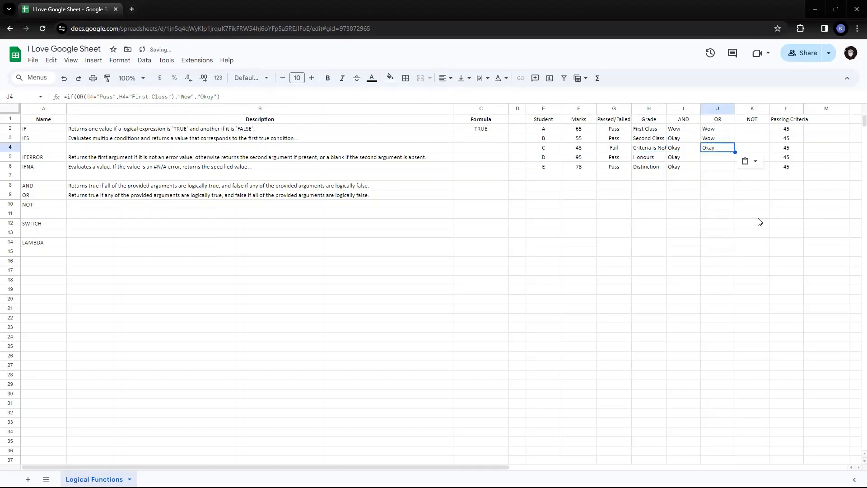
{"action": "key", "text": "F2"}
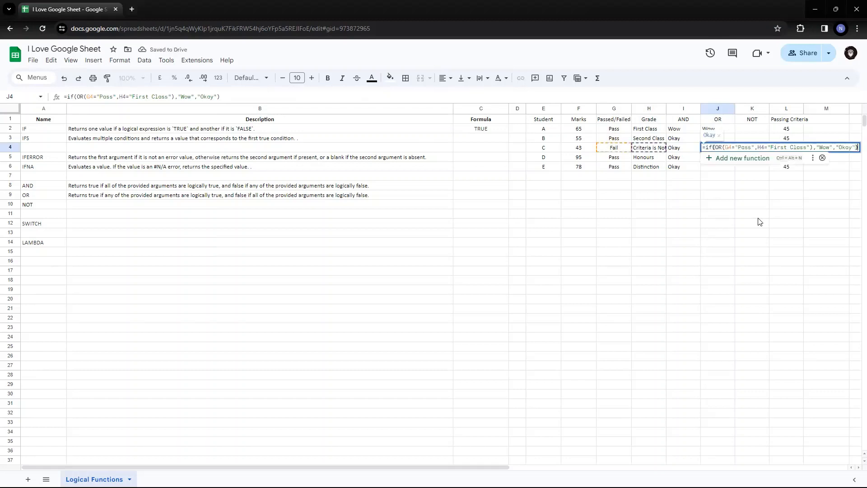
{"action": "left_click_drag", "start_coordinate": [724, 146], "coordinate": [814, 146]}
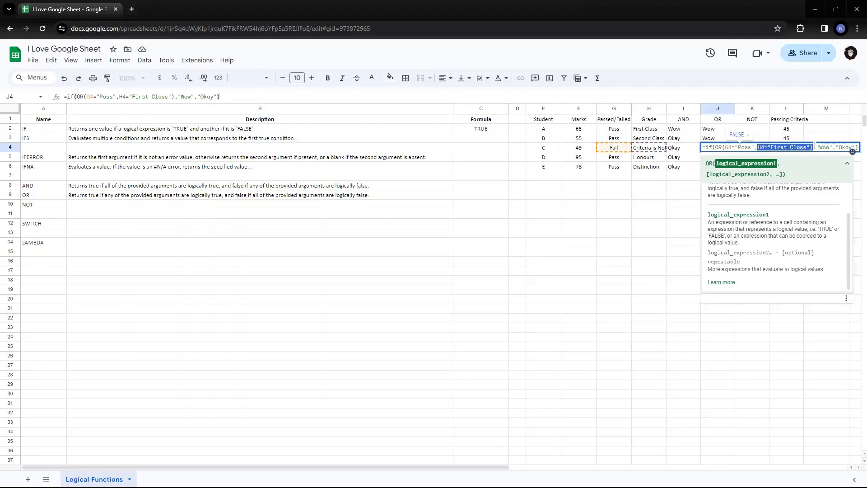
{"action": "key", "text": "Escape"}
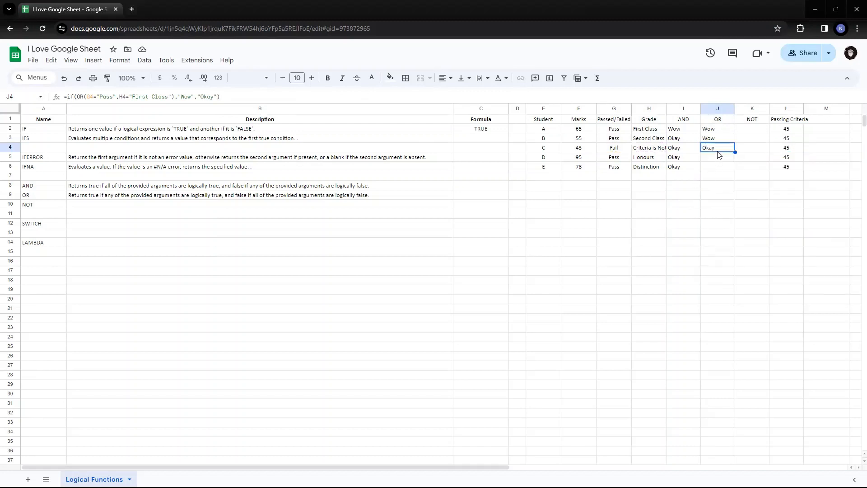
Paste the IF/OR formula into J5 and J6 for students D and E
{"action": "key", "text": "Up"}
{"action": "key", "text": "Up"}
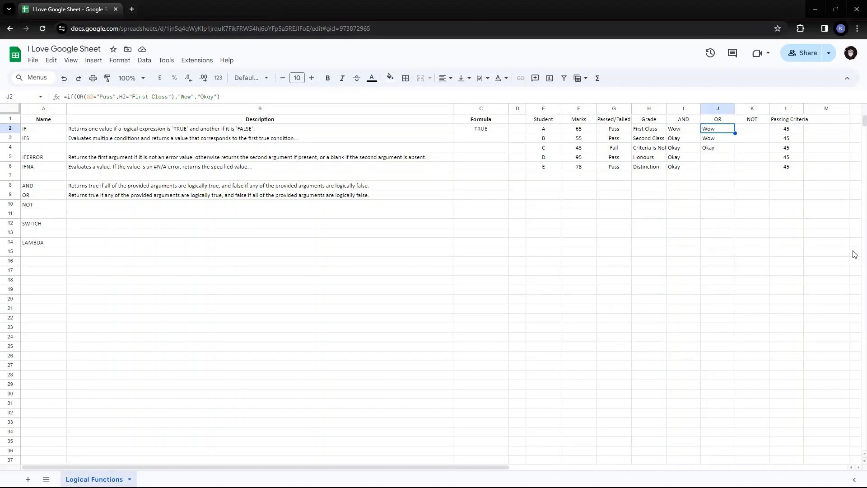
{"action": "key", "text": "Down"}
{"action": "key", "text": "Down"}
{"action": "key", "text": "Down"}
{"action": "key", "text": "ctrl+v"}
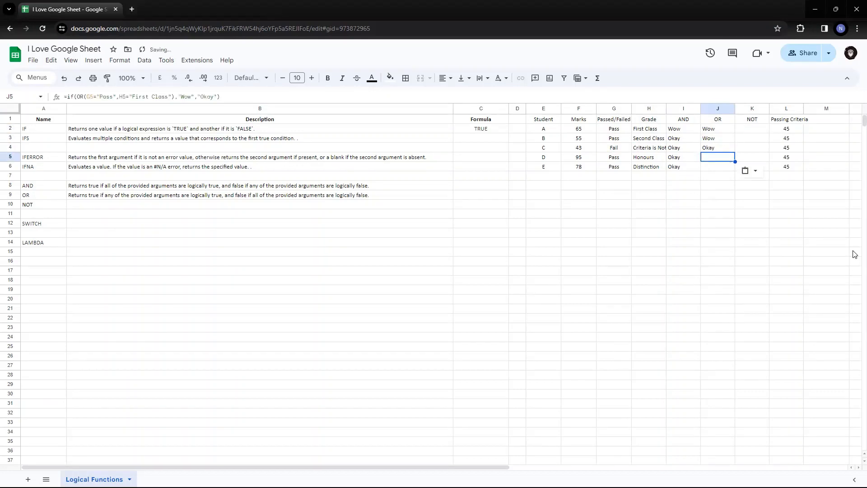
{"action": "key", "text": "Down"}
{"action": "key", "text": "ctrl+v"}
Review the OR function and its arguments in the J2 formula without changing it
{"action": "key", "text": "Up"}
{"action": "key", "text": "Up"}
{"action": "key", "text": "Up"}
{"action": "key", "text": "Up"}
{"action": "key", "text": "Up"}
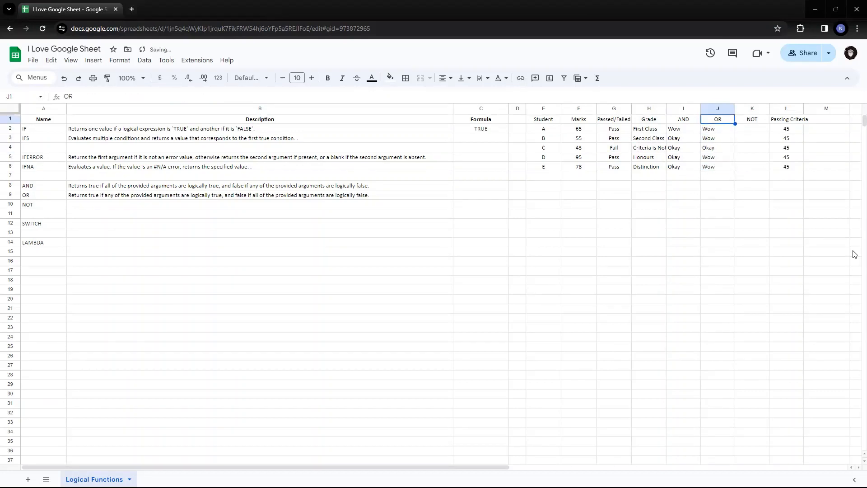
{"action": "key", "text": "Down"}
{"action": "key", "text": "Down"}
{"action": "key", "text": "Up"}
{"action": "key", "text": "F2"}
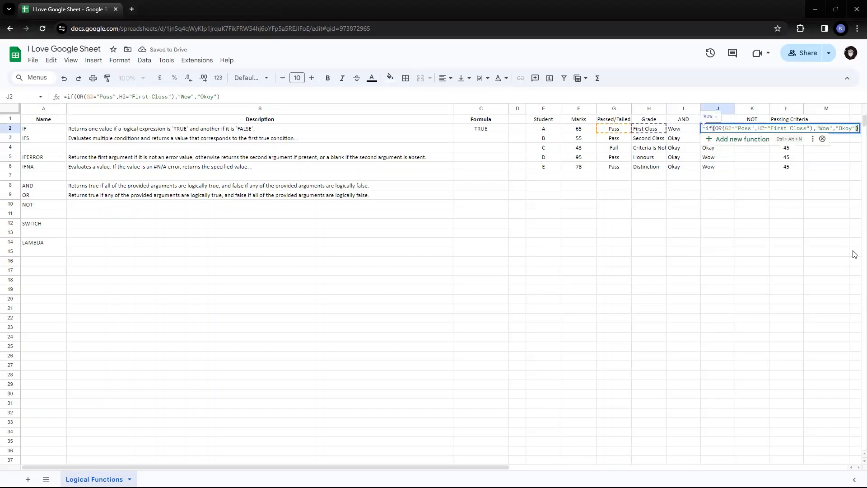
{"action": "key", "text": "Left"}
{"action": "key", "text": "Left"}
{"action": "key", "text": "Left"}
{"action": "key", "text": "Left"}
{"action": "key", "text": "Left"}
{"action": "key", "text": "Left"}
{"action": "key", "text": "Left"}
{"action": "key", "text": "Left"}
{"action": "key", "text": "Left"}
{"action": "key", "text": "Left"}
{"action": "key", "text": "Left"}
{"action": "key", "text": "Left"}
{"action": "key", "text": "Left"}
{"action": "key", "text": "Left"}
{"action": "key", "text": "Left"}
{"action": "key", "text": "Left"}
{"action": "key", "text": "Left"}
{"action": "key", "text": "Left"}
{"action": "key", "text": "Left"}
{"action": "key", "text": "Left"}
{"action": "key", "text": "Left"}
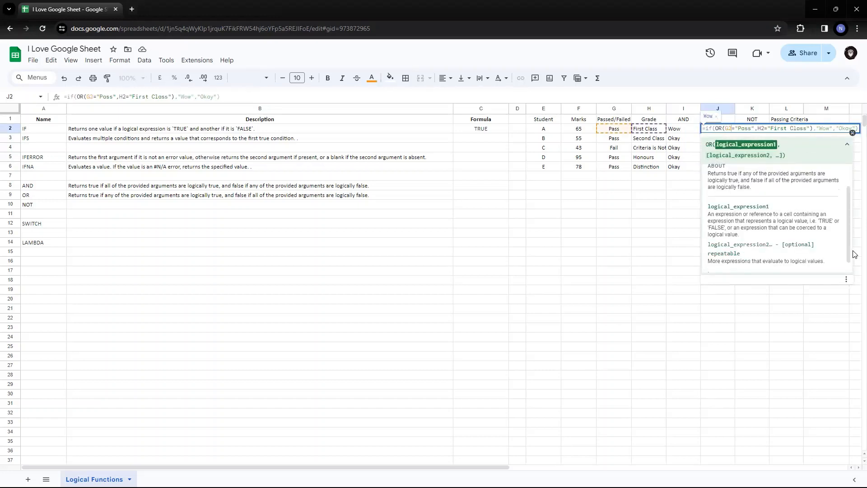
{"action": "key", "text": "Escape"}
Compare the AND formula in I2 with the OR formula in J2 and select K2, the first cell of the NOT column
{"action": "key", "text": "Left"}
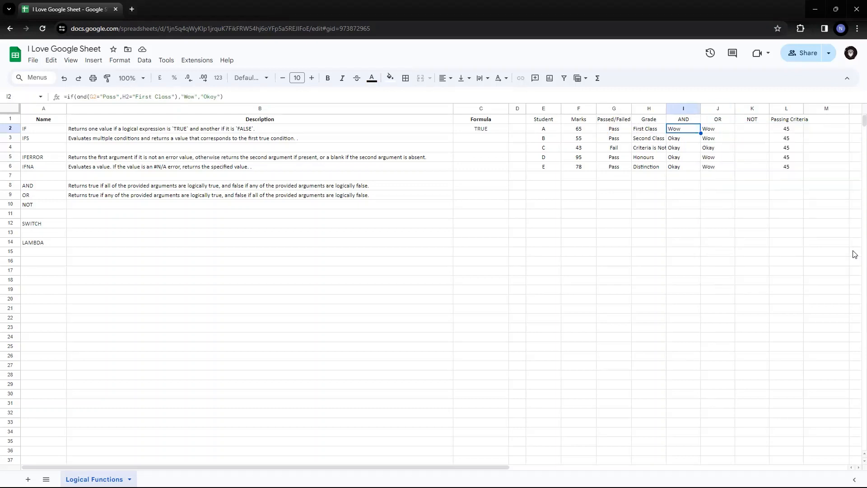
{"action": "key", "text": "Down"}
{"action": "key", "text": "Up"}
{"action": "key", "text": "Down"}
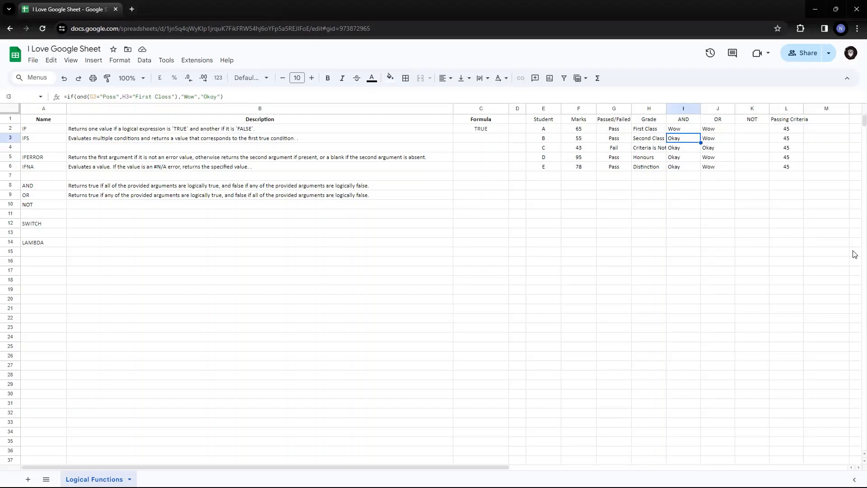
{"action": "key", "text": "Up"}
{"action": "key", "text": "F2"}
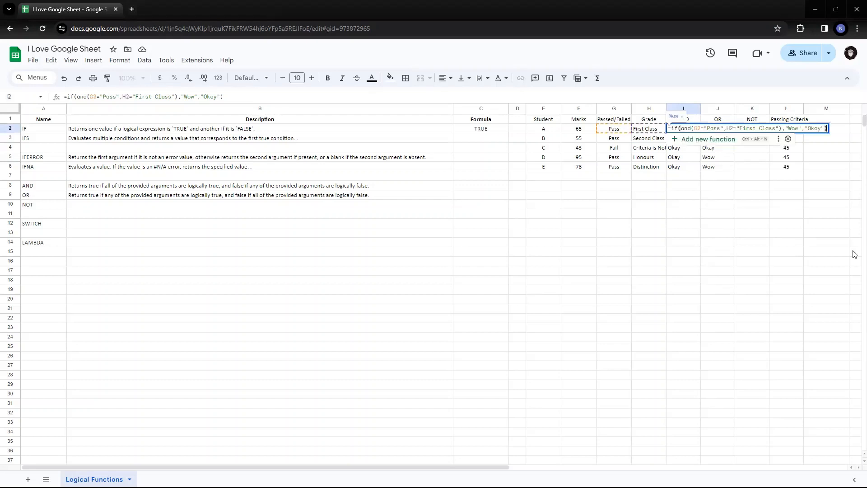
{"action": "key", "text": "Escape"}
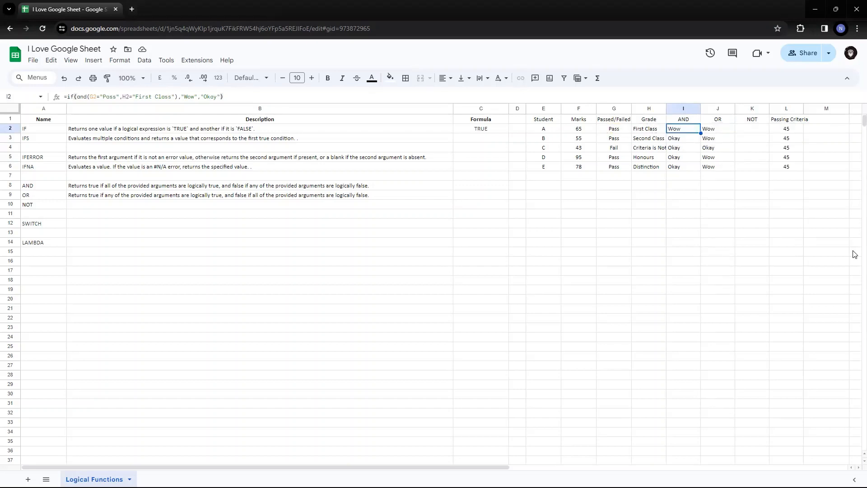
{"action": "key", "text": "Right"}
{"action": "key", "text": "Left"}
{"action": "key", "text": "Right"}
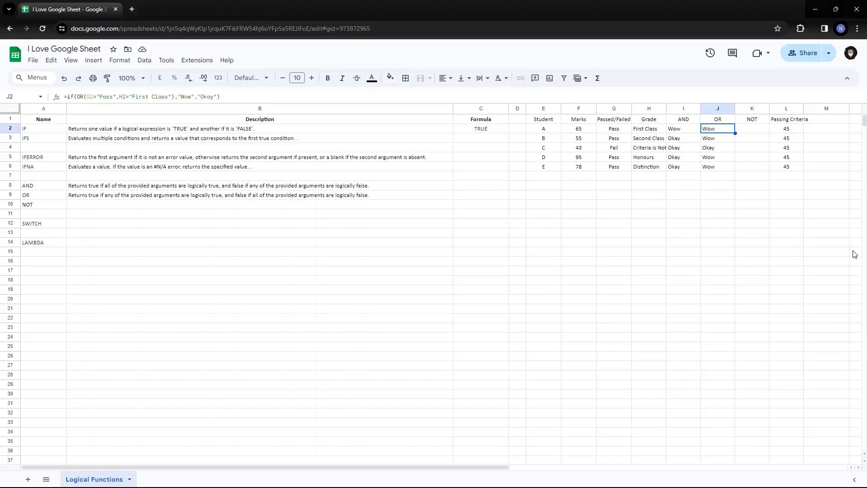
{"action": "key", "text": "Left"}
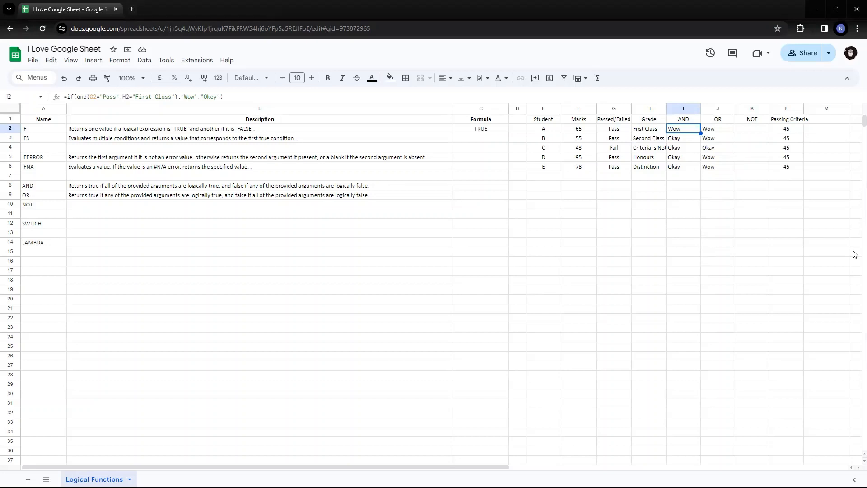
{"action": "key", "text": "Right"}
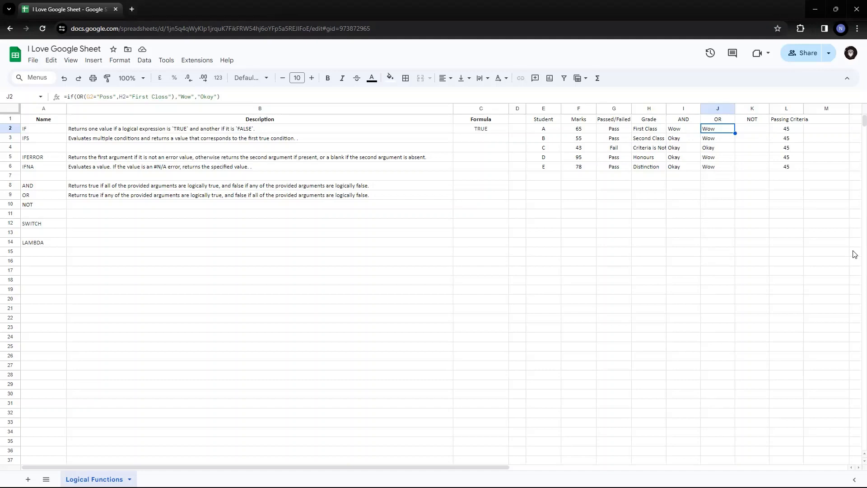
{"action": "key", "text": "Left"}
{"action": "key", "text": "Right"}
{"action": "key", "text": "Right"}
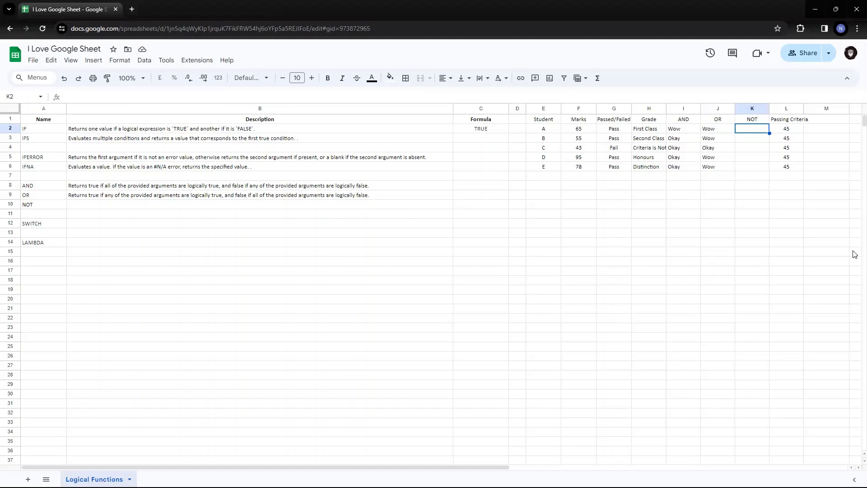
Copy the text of the IF/AND formula from I2 and paste it into K2 in the NOT column
{"action": "key", "text": "Left"}
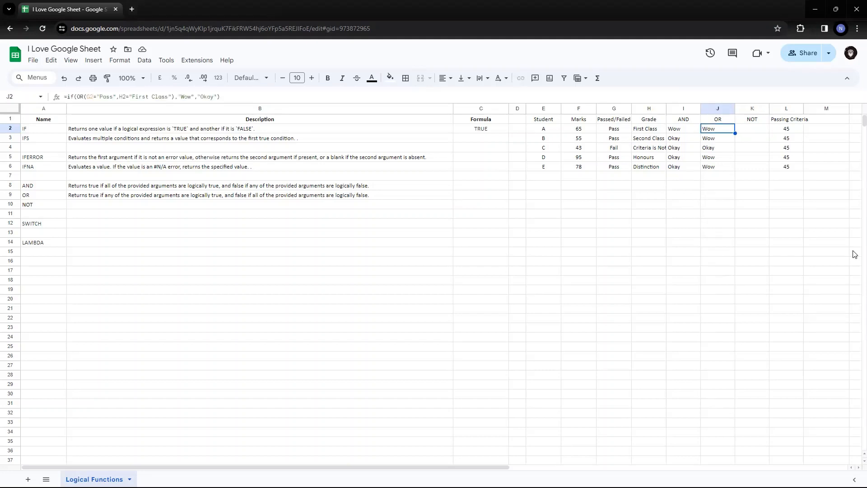
{"action": "key", "text": "Left"}
{"action": "key", "text": "Left"}
{"action": "key", "text": "Right"}
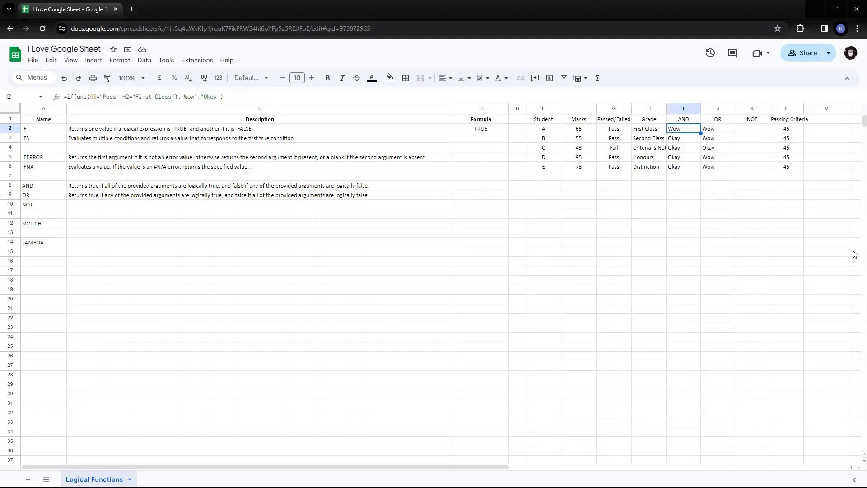
{"action": "key", "text": "F2"}
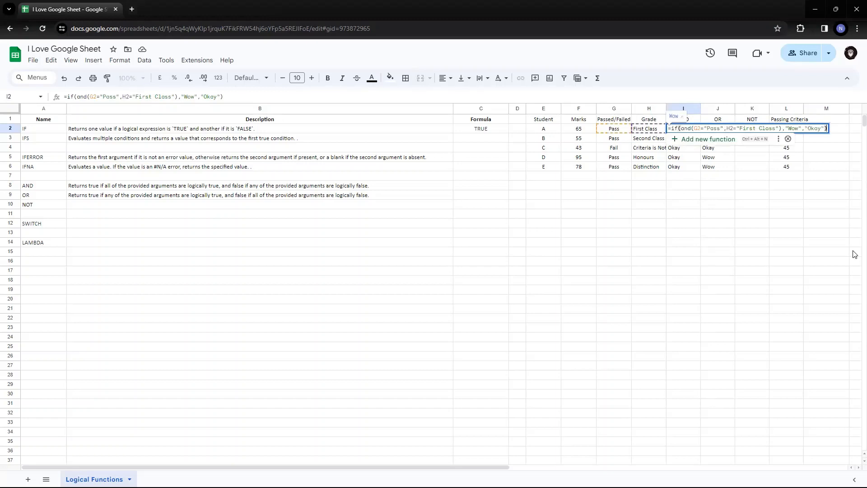
{"action": "key", "text": "ctrl+a"}
{"action": "key", "text": "ctrl+c"}
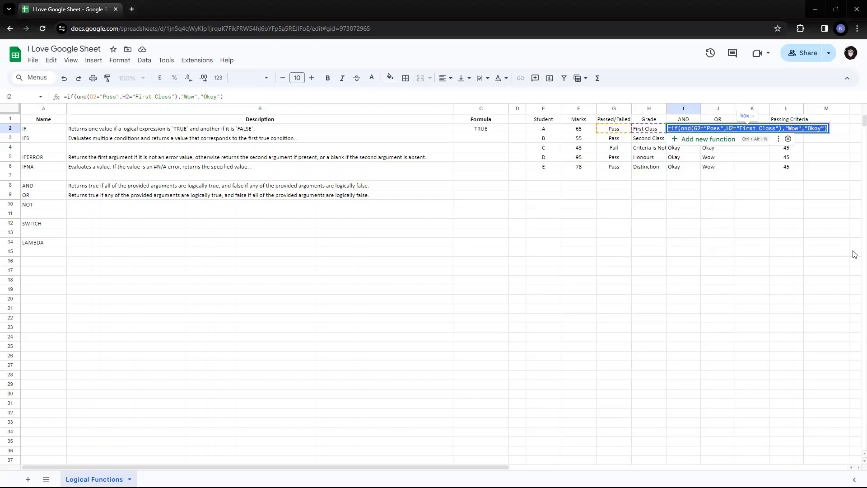
{"action": "key", "text": "Escape"}
{"action": "key", "text": "Right"}
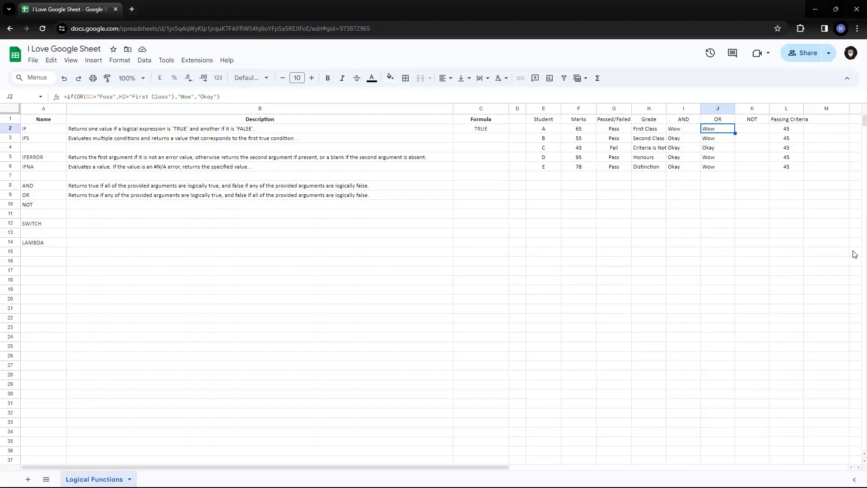
{"action": "key", "text": "Right"}
{"action": "key", "text": "Return"}
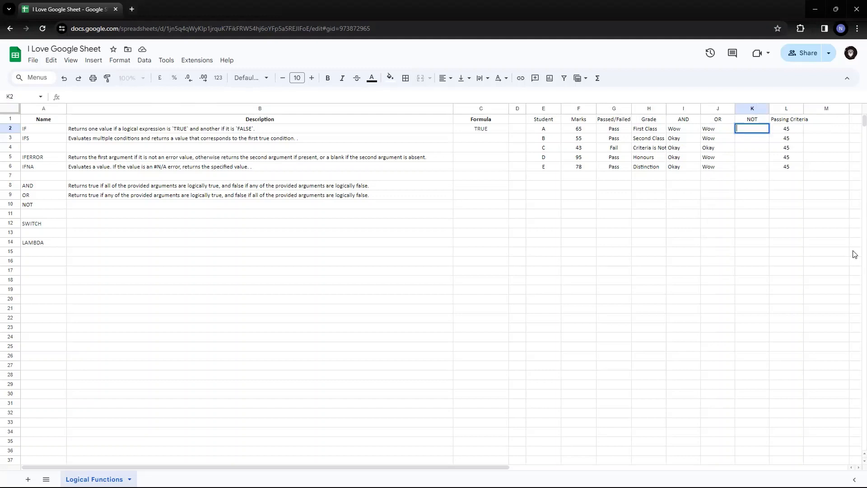
{"action": "key", "text": "ctrl+v"}
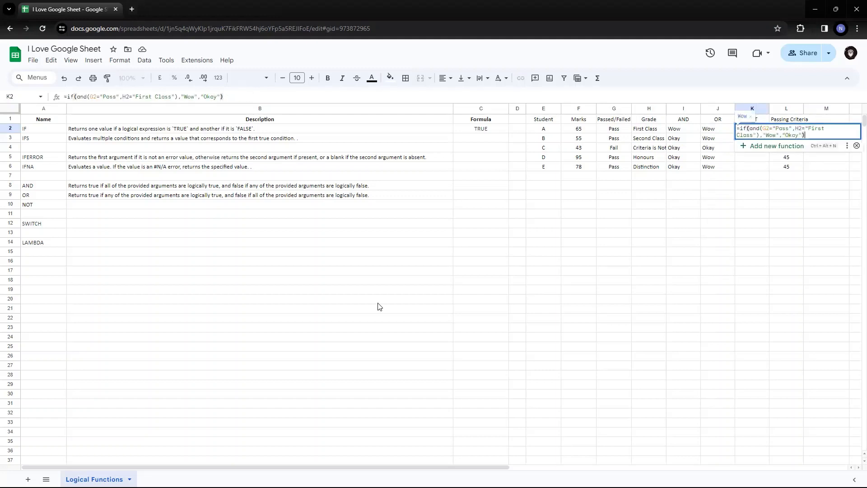
Wrap the AND condition in NOT so K2 reads =if(NOT(and(G2="Pass",H2="First Class")),"Wow","Okay"), and commit the formula
{"action": "left_click_drag", "start_coordinate": [227, 96], "coordinate": [65, 97]}
{"action": "left_click", "coordinate": [77, 97]}
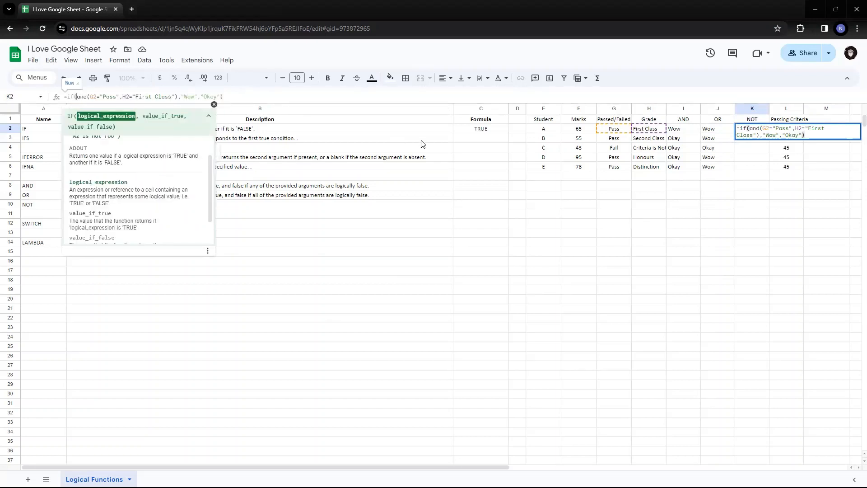
{"action": "type", "text": "NOT"}
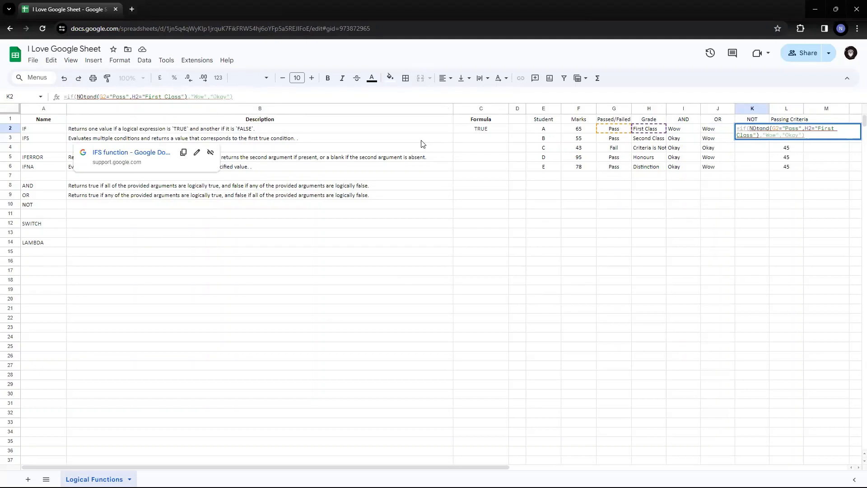
{"action": "type", "text": "("}
{"action": "key", "text": "Right"}
{"action": "key", "text": "Right"}
{"action": "key", "text": "Right"}
{"action": "key", "text": "Right"}
{"action": "key", "text": "Right"}
{"action": "key", "text": "Right"}
{"action": "key", "text": "Right"}
{"action": "key", "text": "Right"}
{"action": "key", "text": "Right"}
{"action": "key", "text": "Right"}
{"action": "key", "text": "Right"}
{"action": "key", "text": "Right"}
{"action": "key", "text": "Right"}
{"action": "key", "text": "Right"}
{"action": "key", "text": "Right"}
{"action": "key", "text": "Right"}
{"action": "key", "text": "Right"}
{"action": "key", "text": "Right"}
{"action": "key", "text": "Right"}
{"action": "key", "text": "Right"}
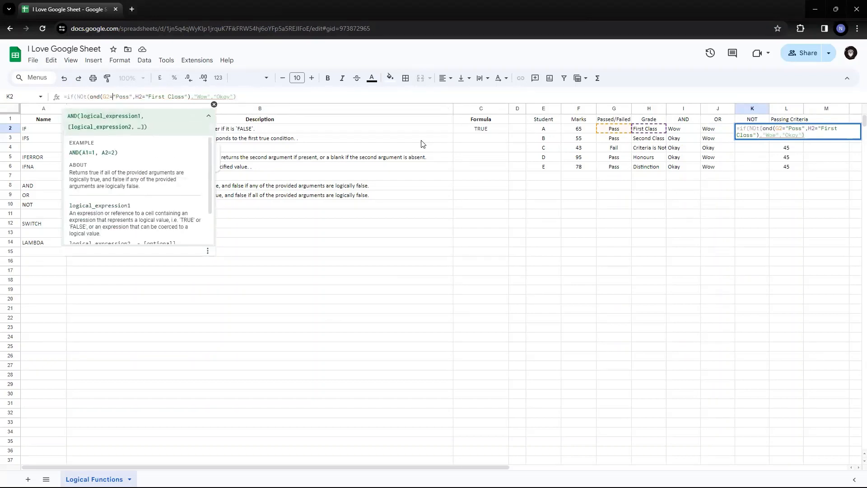
{"action": "key", "text": "Right"}
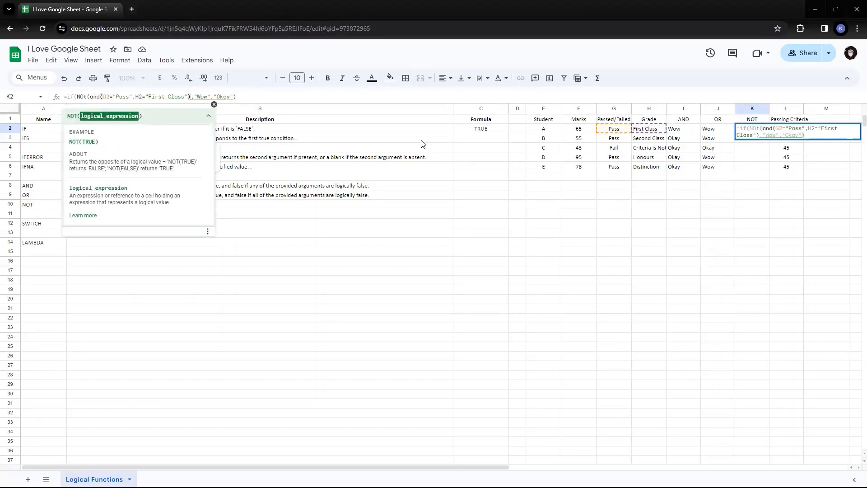
{"action": "type", "text": ")"}
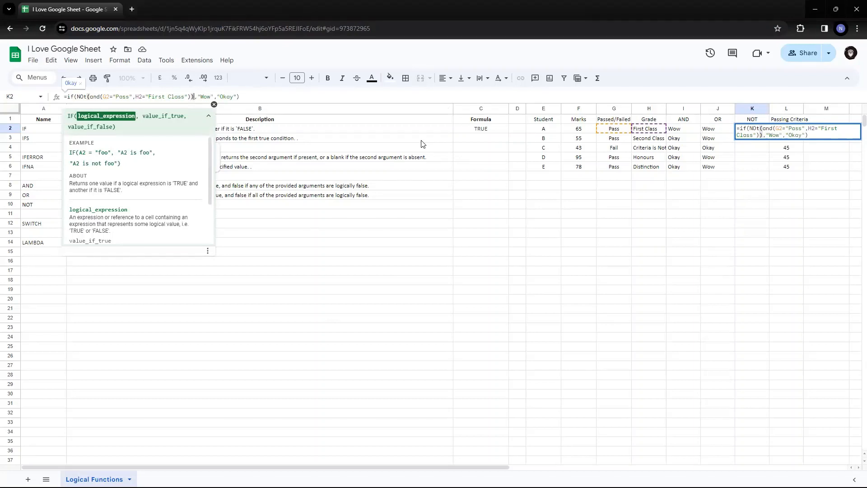
{"action": "key", "text": "Right"}
{"action": "key", "text": "Right"}
{"action": "key", "text": "shift+Right"}
{"action": "key", "text": "shift+Right"}
{"action": "key", "text": "shift+Right"}
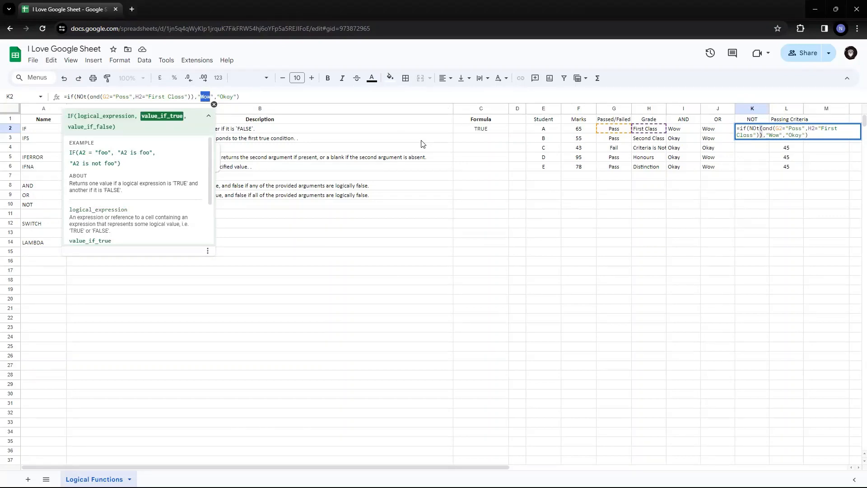
{"action": "key", "text": "Return"}
{"action": "key", "text": "Up"}
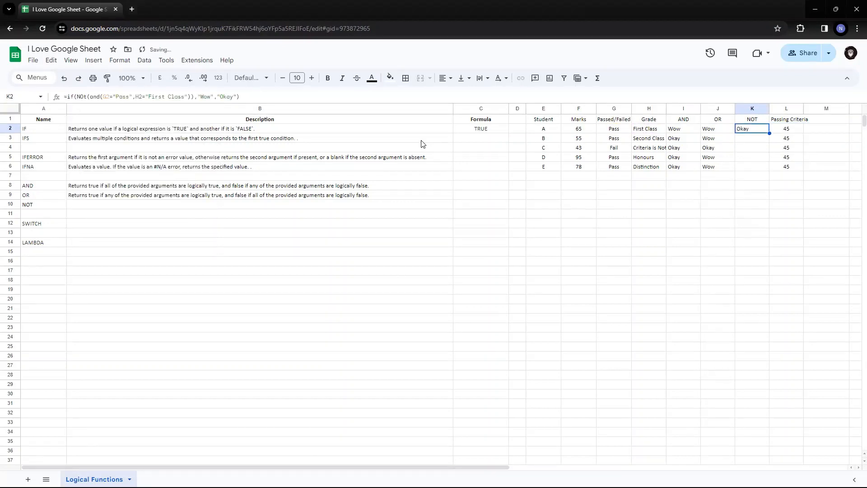
Set the text colour of B10, the empty description cell for NOT, to black
{"action": "key", "text": "Left"}
{"action": "key", "text": "Left"}
{"action": "key", "text": "Left"}
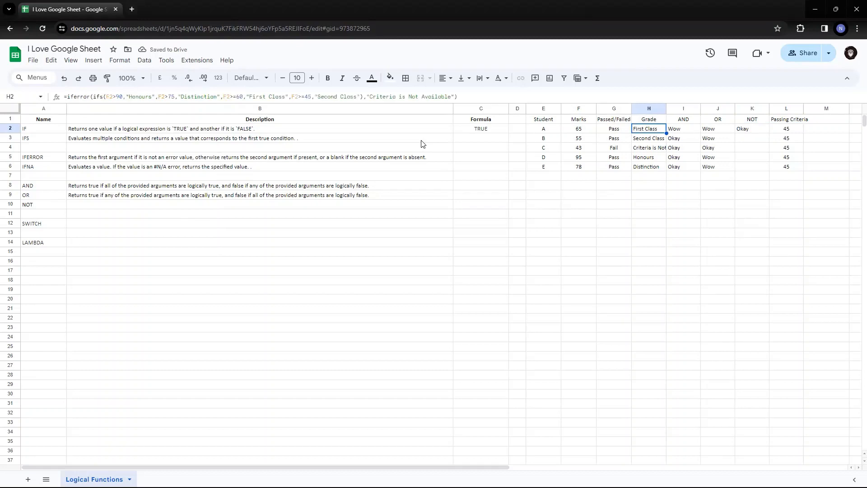
{"action": "left_click", "coordinate": [228, 205]}
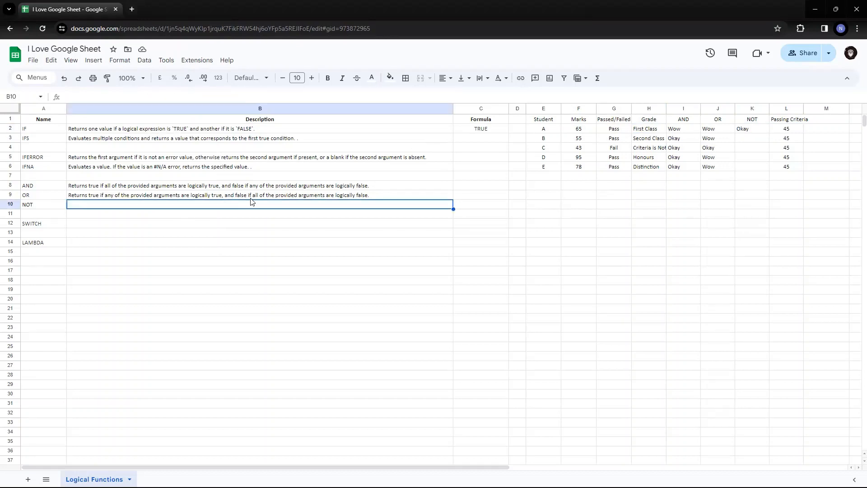
{"action": "left_click", "coordinate": [372, 78]}
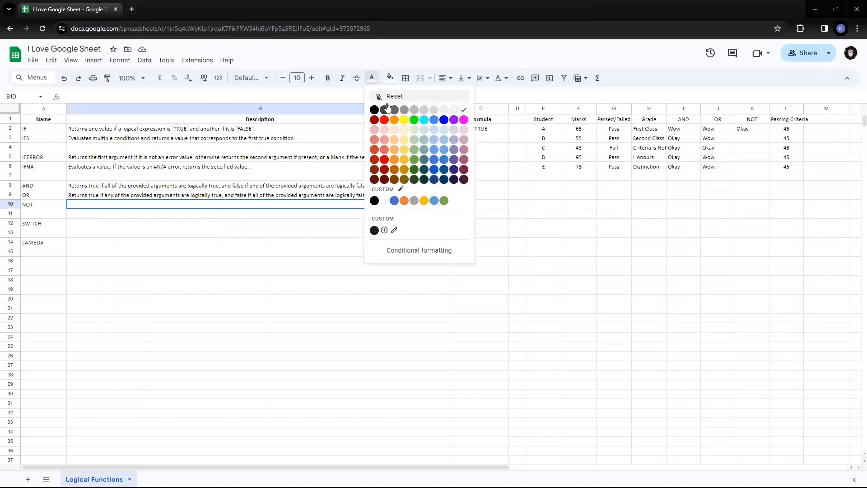
{"action": "left_click", "coordinate": [375, 110]}
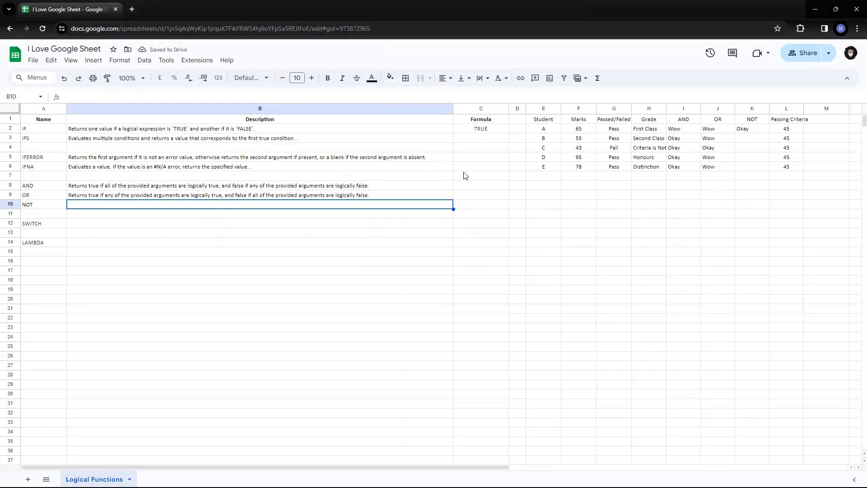
Enter in B10 the description "Returns the opposite of a logical value – 'NOT(TRUE)' returns 'FALSE'; 'NOT(FALSE)' returns 'TRUE'."
{"action": "key", "text": "alt+Tab"}
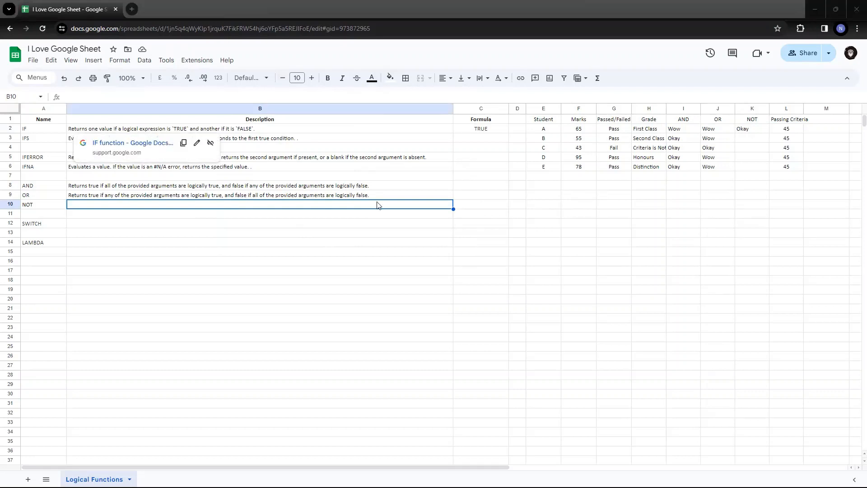
{"action": "double_click", "coordinate": [183, 209]}
{"action": "type", "text": "Returns the opposite of a logical value – 'NOT(TRUE)' returns 'FALSE'; 'NOT(FALSE)' returns 'TRUE'."}
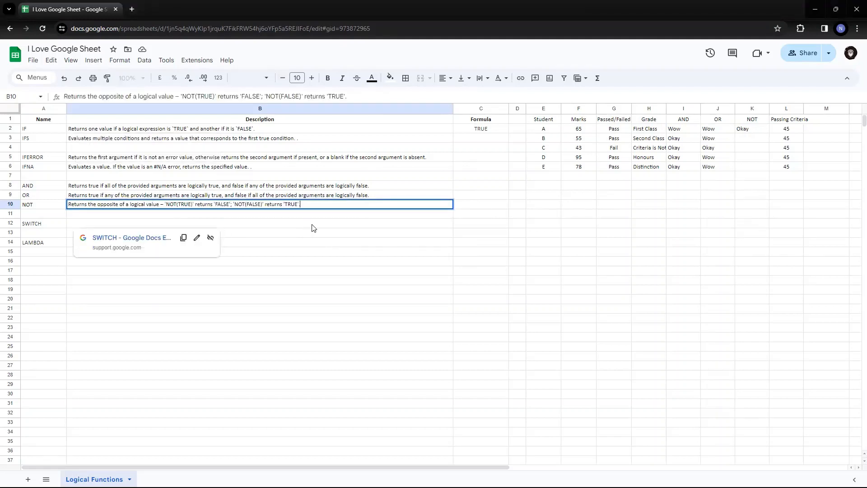
{"action": "key", "text": "Return"}
{"action": "key", "text": "Up"}
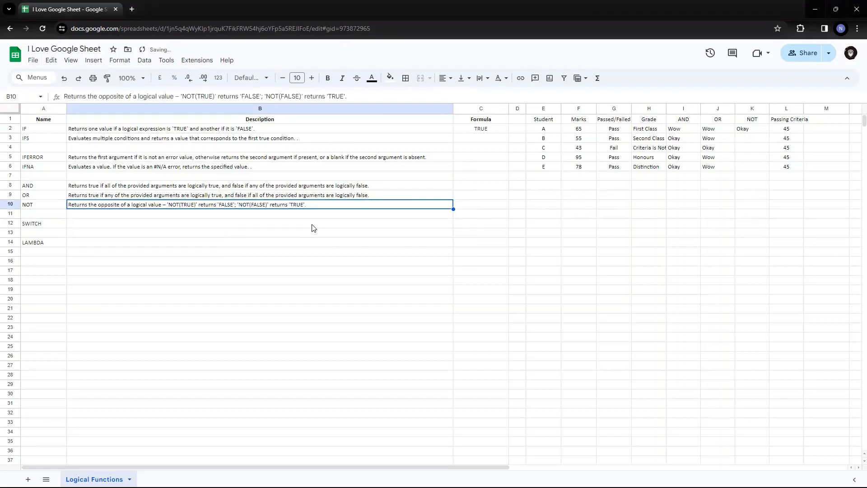
Replace the K2 formula with the simple test =not(TRUE)
{"action": "left_click", "coordinate": [758, 129]}
{"action": "type", "text": "=not"}
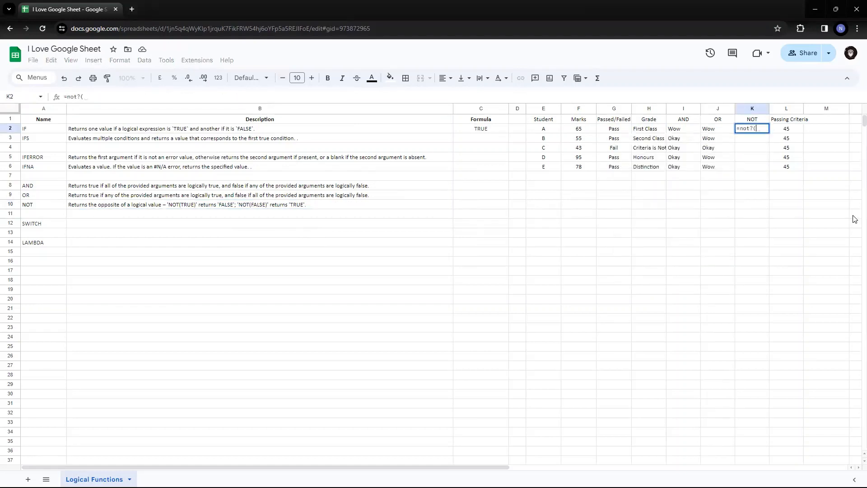
{"action": "type", "text": "(TRUE"}
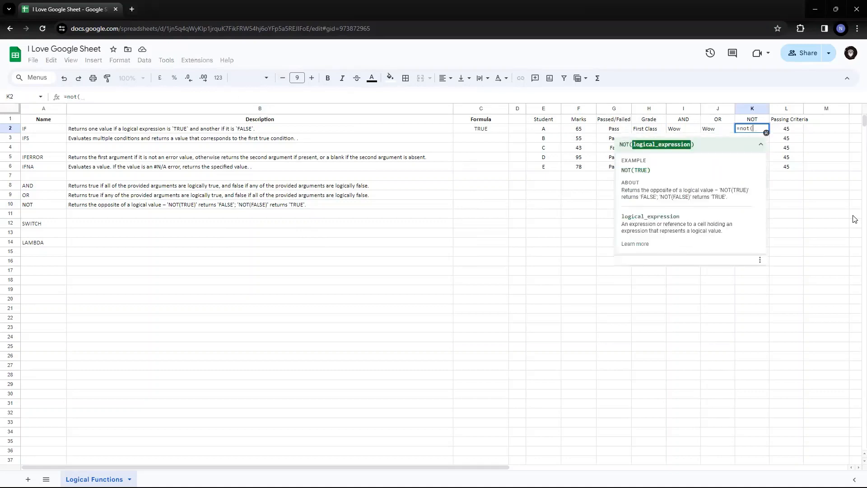
{"action": "type", "text": ")"}
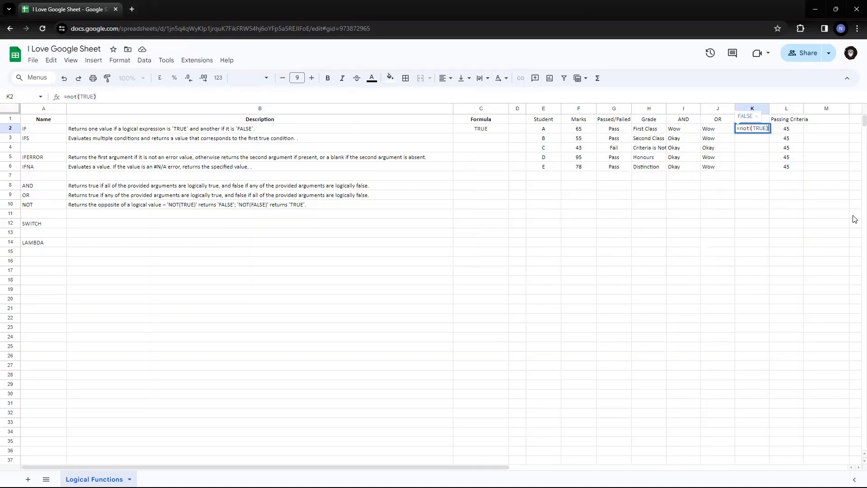
{"action": "key", "text": "Return"}
{"action": "key", "text": "Up"}
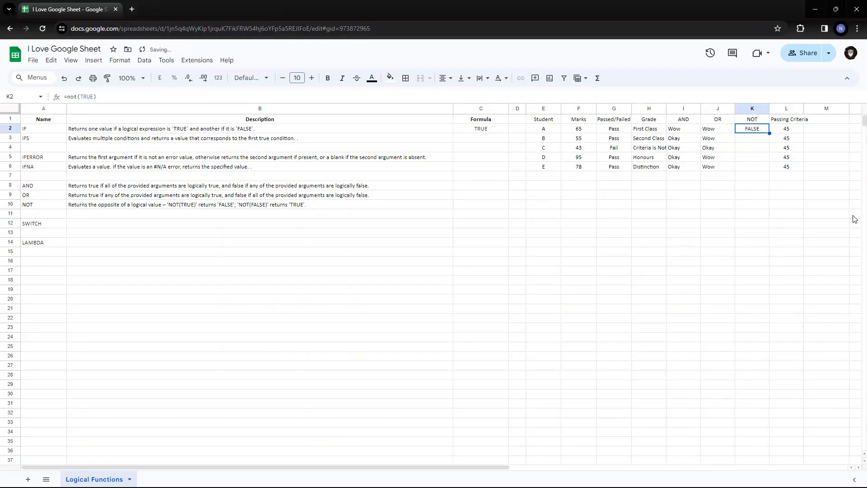
Change the K2 test to =not(FALSE), and undo both NOT tests to restore the IF/NOT formula
{"action": "key", "text": "Return"}
{"action": "type", "text": "FALSE"}
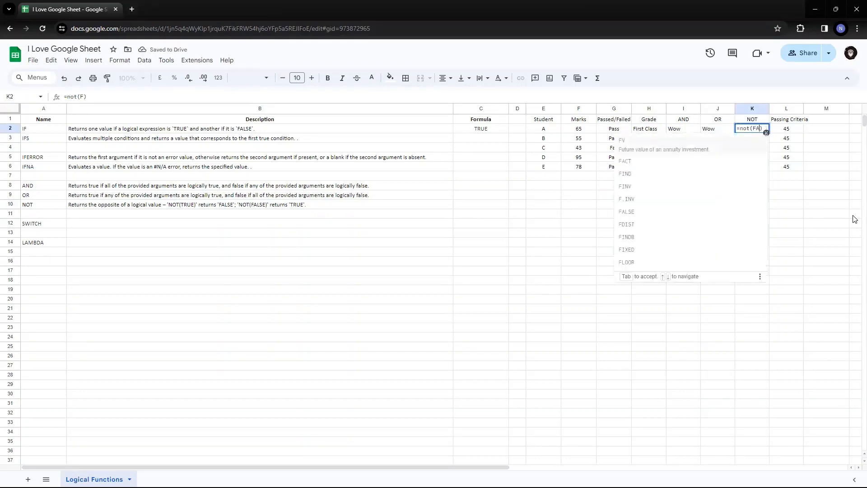
{"action": "key", "text": "Return"}
{"action": "key", "text": "Up"}
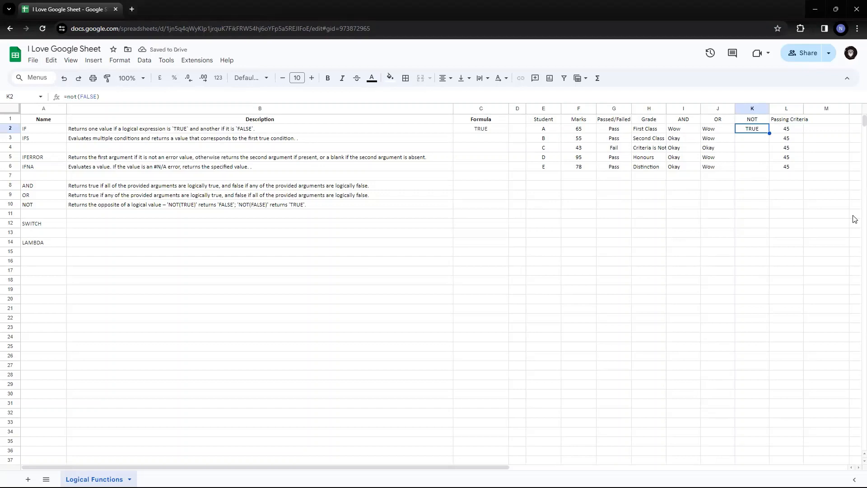
{"action": "key", "text": "ctrl+z"}
{"action": "key", "text": "ctrl+z"}
Review the AND condition inside NOT and the "Okay" value in the K2 formula without changing it
{"action": "key", "text": "Return"}
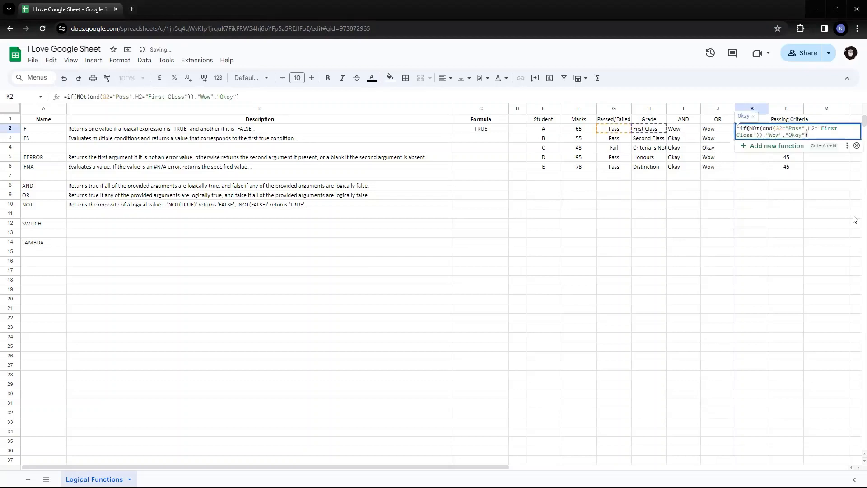
{"action": "key", "text": "Up"}
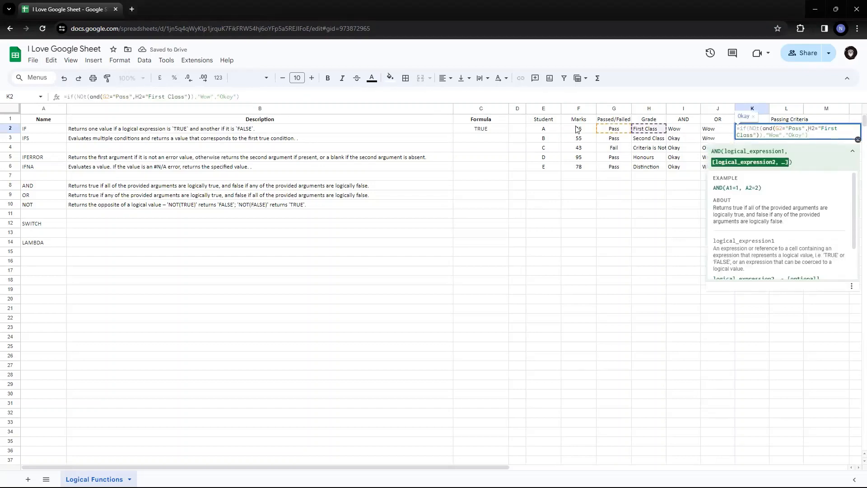
{"action": "left_click", "coordinate": [88, 96]}
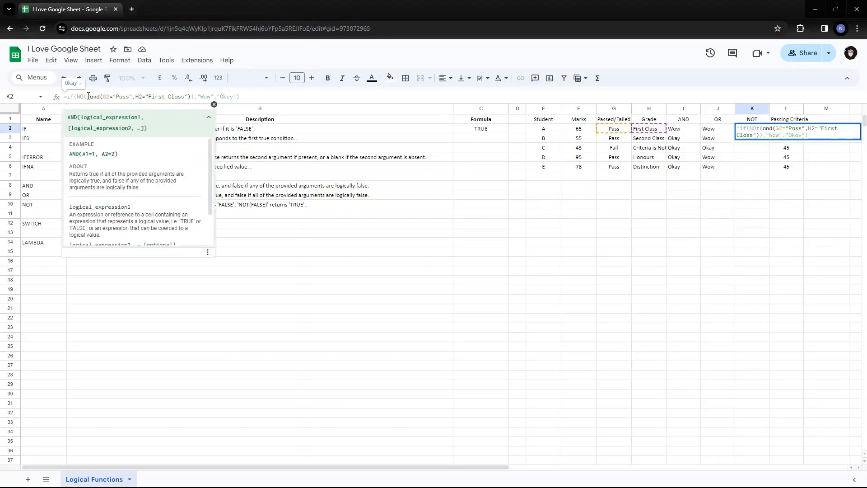
{"action": "left_click_drag", "start_coordinate": [88, 96], "coordinate": [190, 98]}
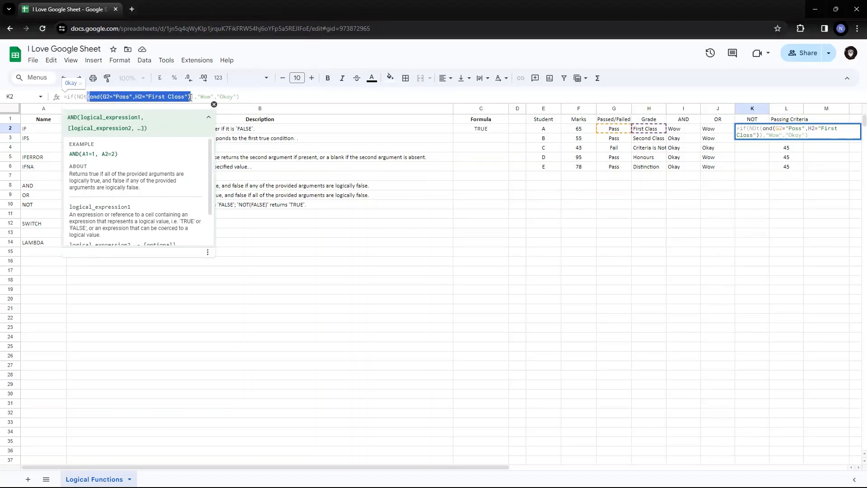
{"action": "left_click_drag", "start_coordinate": [190, 98], "coordinate": [192, 97]}
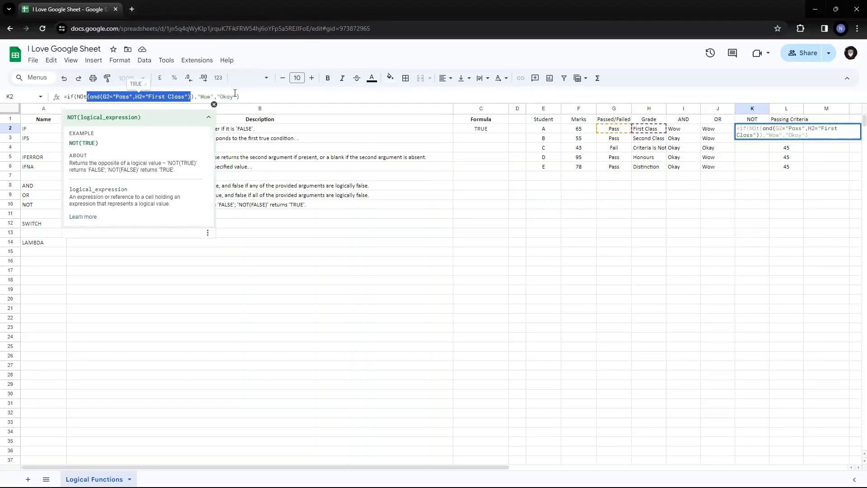
{"action": "double_click", "coordinate": [224, 96]}
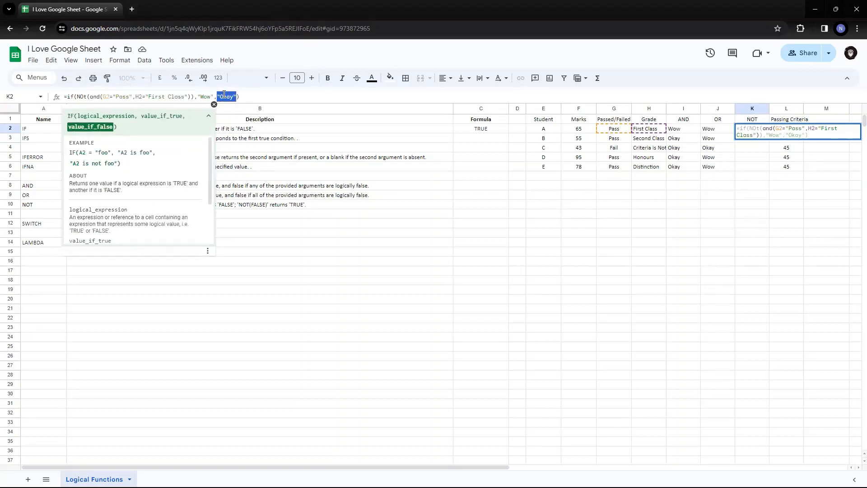
{"action": "key", "text": "Escape"}
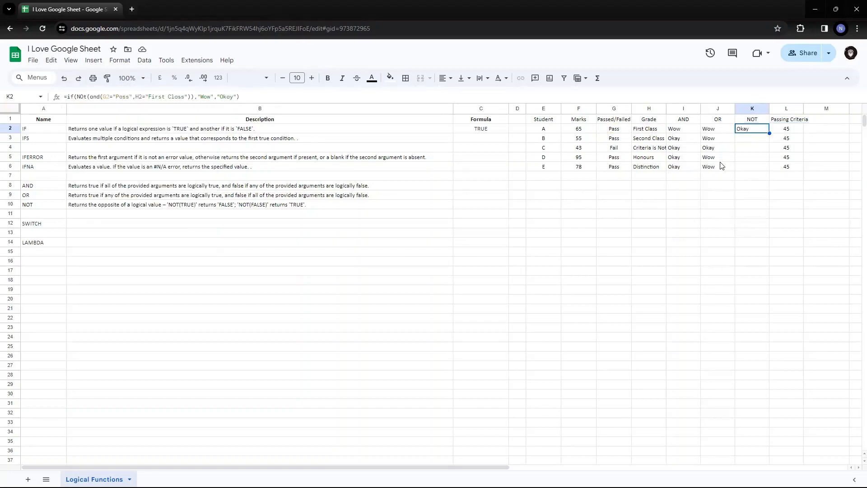
Review the AND condition and the "Wow" value in the I2 formula without changing it
{"action": "key", "text": "Left"}
{"action": "key", "text": "Left"}
{"action": "key", "text": "F2"}
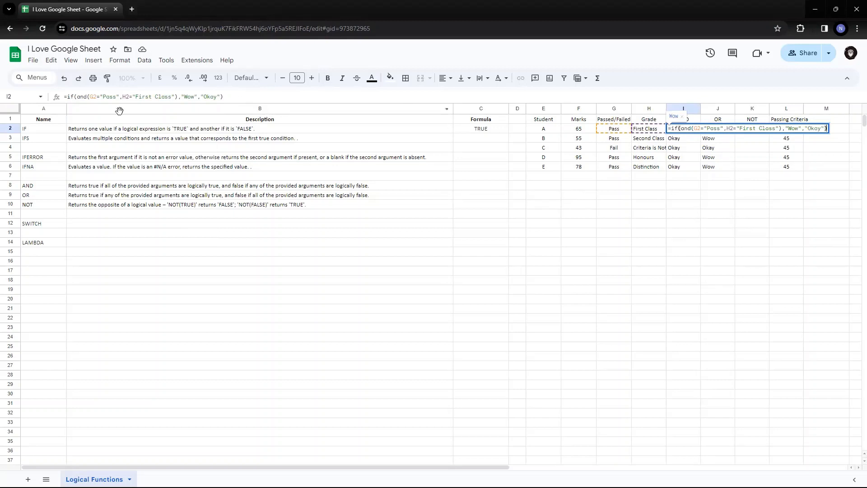
{"action": "left_click_drag", "start_coordinate": [84, 96], "coordinate": [199, 97]}
{"action": "left_click", "coordinate": [185, 96]}
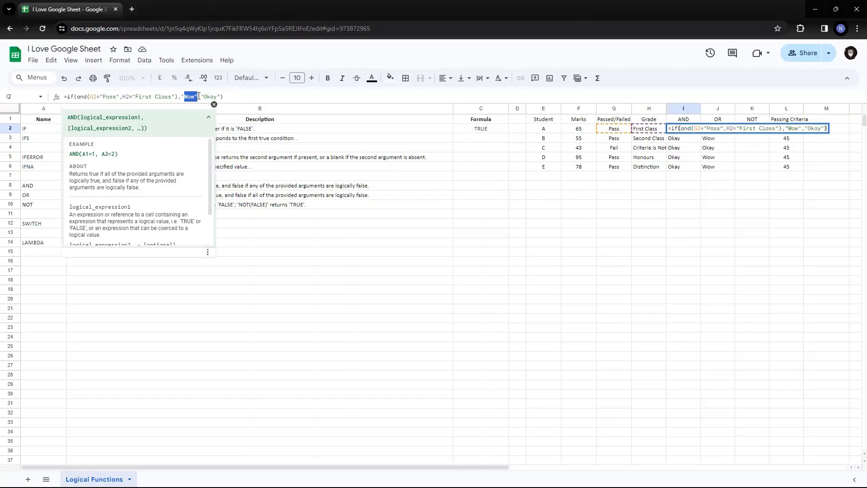
{"action": "key", "text": "Escape"}
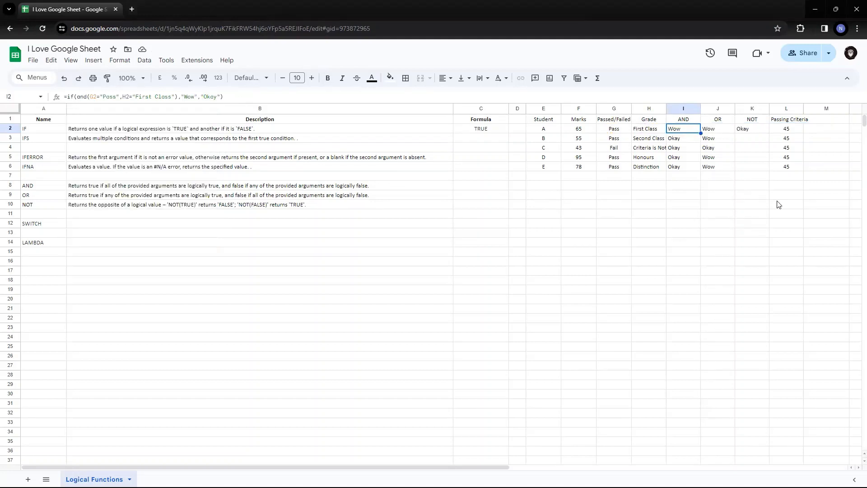
Copy the IF/NOT/AND formula from K2 down to the other students in K3:K6
{"action": "key", "text": "Right"}
{"action": "key", "text": "Right"}
{"action": "key", "text": "Right"}
{"action": "key", "text": "Left"}
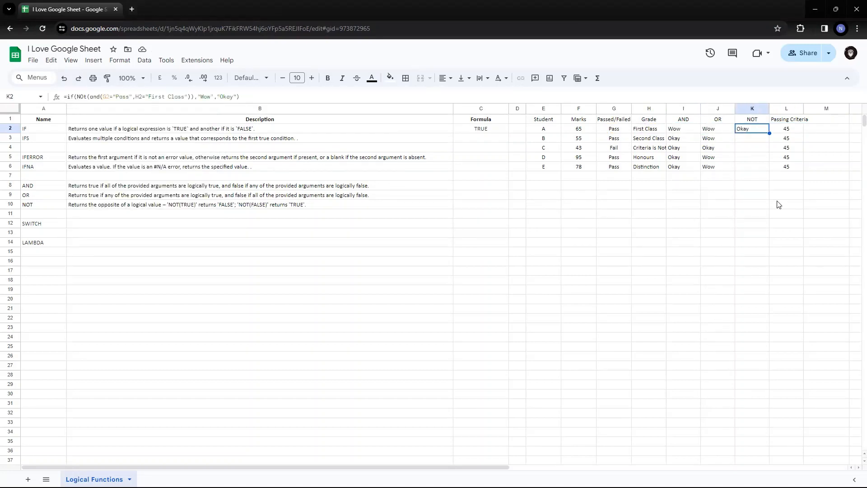
{"action": "key", "text": "Down"}
{"action": "type", "text": "=if(NOt(and(G3=\"Pass\",H3=\"First Class\")),\"Wow\",\"Okay\")"}
{"action": "key", "text": "Down"}
{"action": "key", "text": "ctrl+v"}
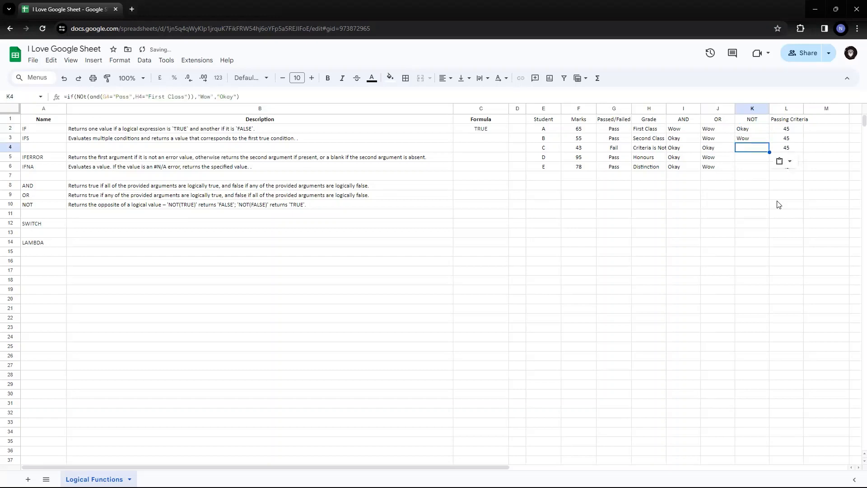
{"action": "key", "text": "Down"}
{"action": "key", "text": "ctrl+v"}
{"action": "key", "text": "Down"}
{"action": "key", "text": "ctrl+v"}
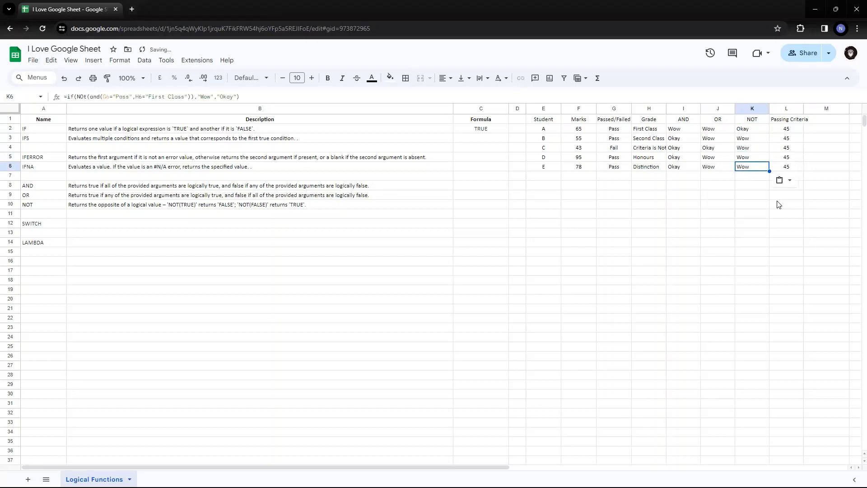
Compare the AND results in column I with the NOT results in K2:K6
{"action": "key", "text": "Up"}
{"action": "key", "text": "Up"}
{"action": "key", "text": "Up"}
{"action": "key", "text": "Up"}
{"action": "key", "text": "Left"}
{"action": "key", "text": "Left"}
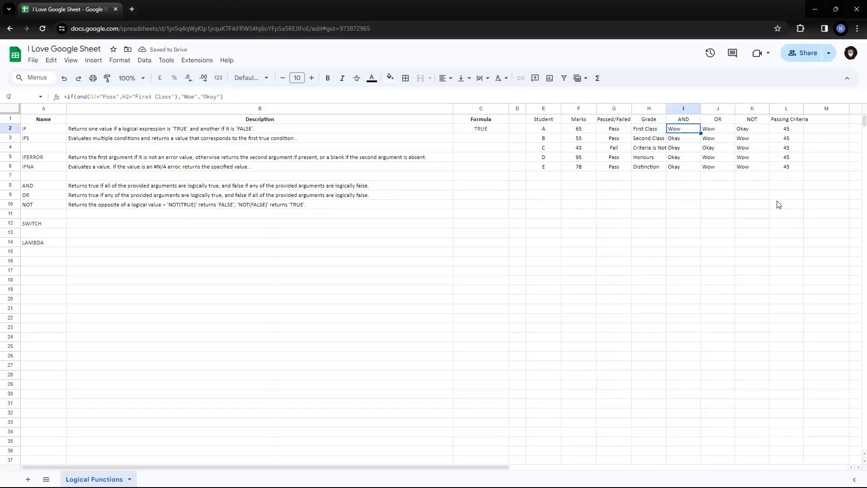
{"action": "key", "text": "shift+Down"}
{"action": "key", "text": "shift+Down"}
{"action": "key", "text": "shift+Down"}
{"action": "key", "text": "shift+Down"}
{"action": "key", "text": "shift+Down"}
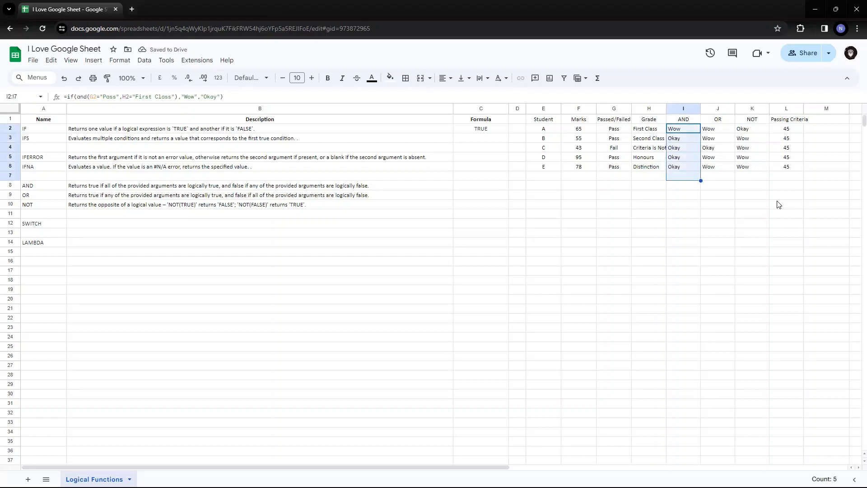
{"action": "key", "text": "Right"}
{"action": "key", "text": "Right"}
{"action": "key", "text": "shift+Down"}
{"action": "key", "text": "shift+Down"}
{"action": "key", "text": "shift+Down"}
{"action": "key", "text": "shift+Down"}
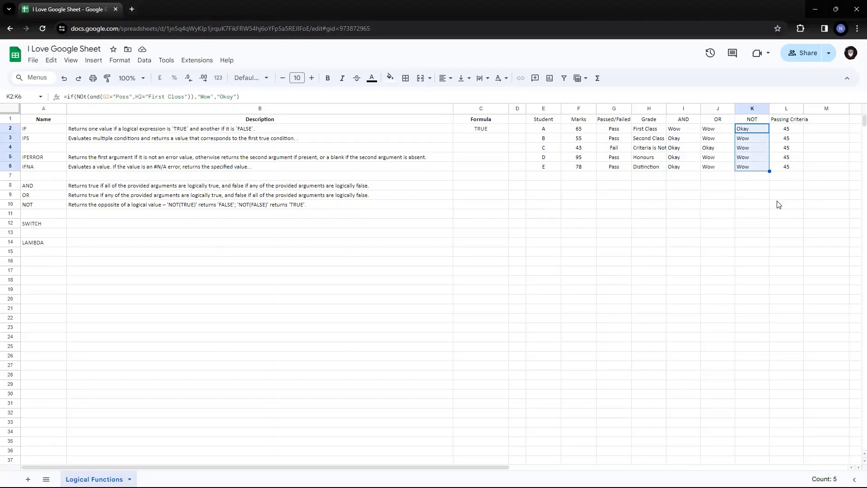
Replace the K2 formula with the OR formula from J2, =if(OR(G2="Pass",H2="First Class"),"Wow","Okay")
{"action": "key", "text": "Left"}
{"action": "key", "text": "F2"}
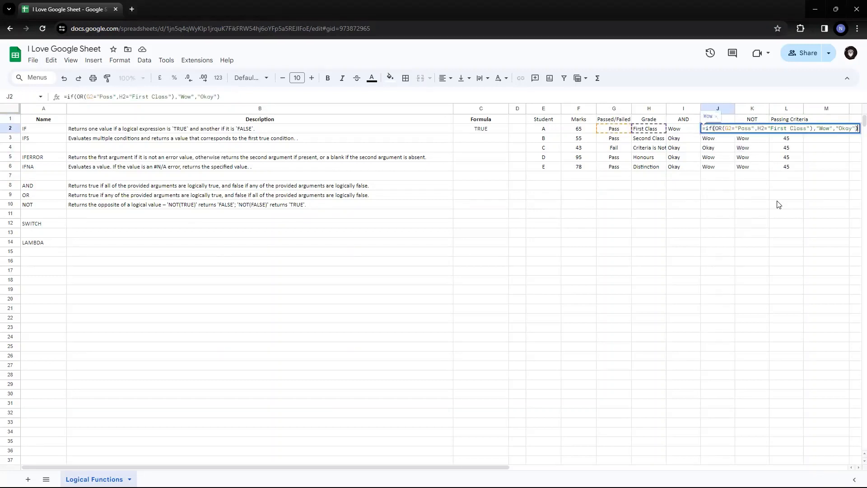
{"action": "key", "text": "Return"}
{"action": "key", "text": "Up"}
{"action": "key", "text": "Right"}
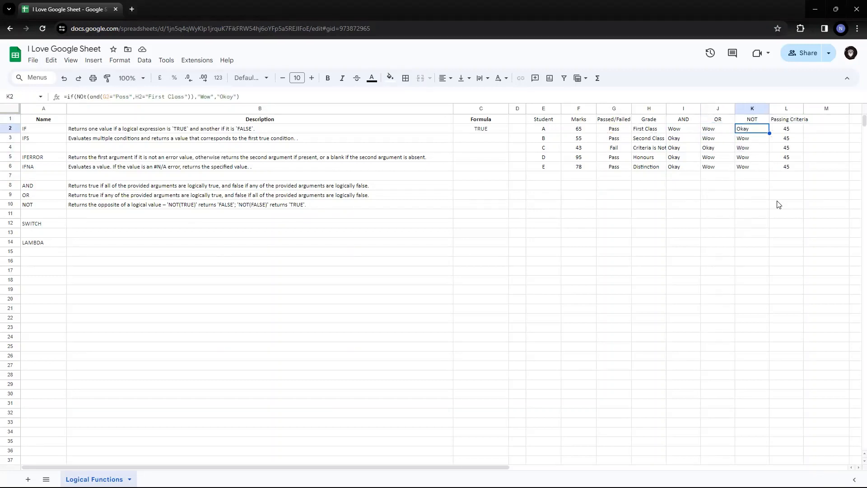
{"action": "key", "text": "F2"}
{"action": "key", "text": "shift+Home"}
{"action": "key", "text": "Up"}
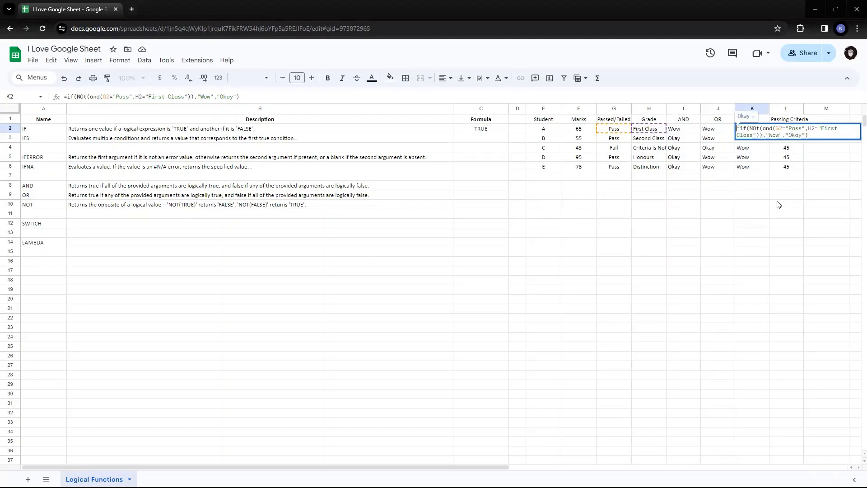
{"action": "key", "text": "shift+Down"}
{"action": "key", "text": "shift+Down"}
{"action": "type", "text": "=if(OR(G2=\"Pass\",H2=\"First Class\"),\"Wow\",\"Okay\")"}
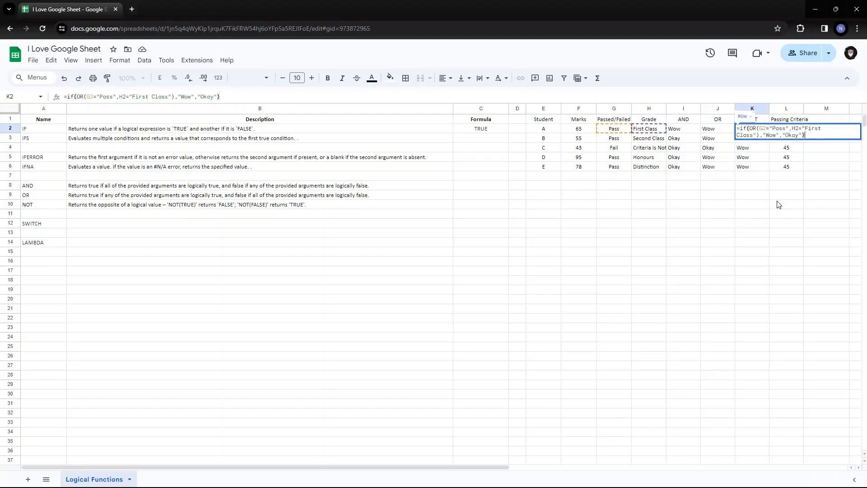
Wrap the OR condition in K2 in NOT, giving =if(Not(OR(G2="Pass",H2="First Class")),"Wow","Okay")
{"action": "key", "text": "Up"}
{"action": "key", "text": "Left"}
{"action": "key", "text": "Left"}
{"action": "key", "text": "Left"}
{"action": "key", "text": "Left"}
{"action": "key", "text": "Left"}
{"action": "key", "text": "Left"}
{"action": "key", "text": "Left"}
{"action": "key", "text": "Left"}
{"action": "key", "text": "Left"}
{"action": "key", "text": "Left"}
{"action": "key", "text": "Left"}
{"action": "key", "text": "Left"}
{"action": "key", "text": "Left"}
{"action": "key", "text": "Left"}
{"action": "key", "text": "Left"}
{"action": "key", "text": "Left"}
{"action": "key", "text": "Left"}
{"action": "key", "text": "Left"}
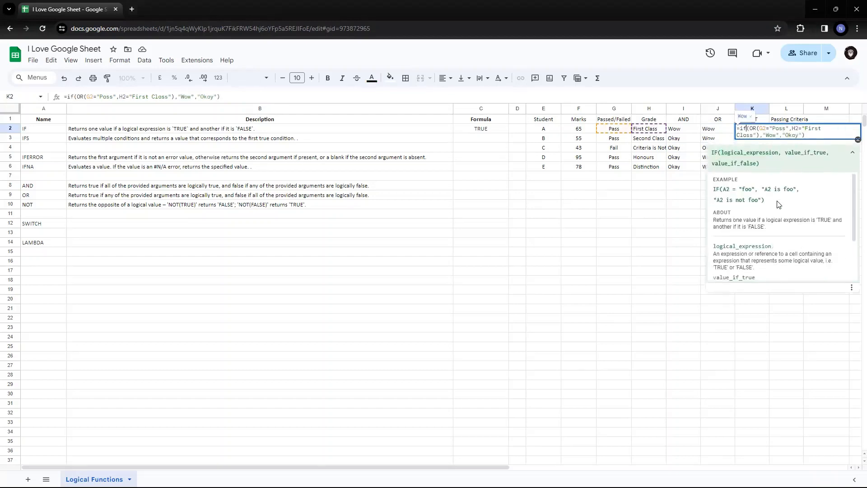
{"action": "type", "text": "Not"}
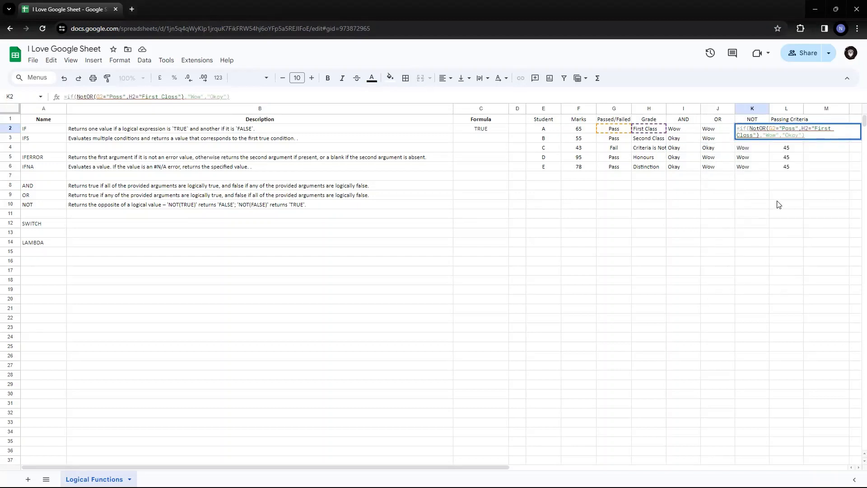
{"action": "type", "text": "("}
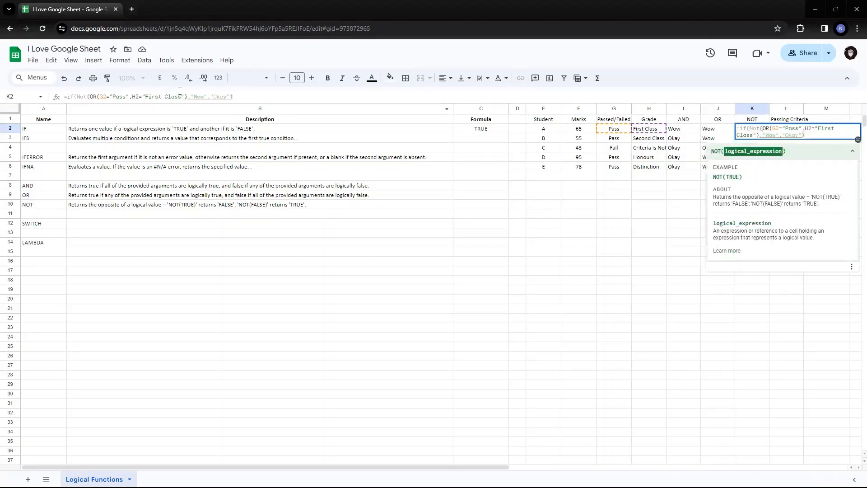
{"action": "left_click", "coordinate": [186, 97]}
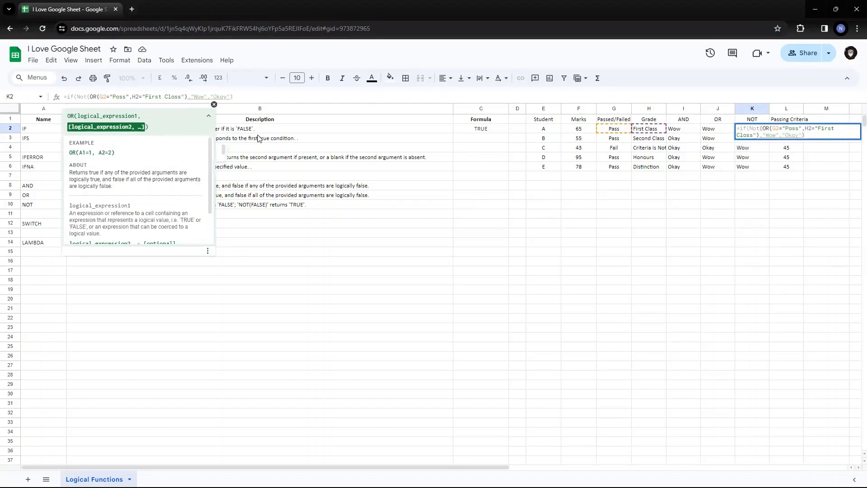
{"action": "type", "text": "))"}
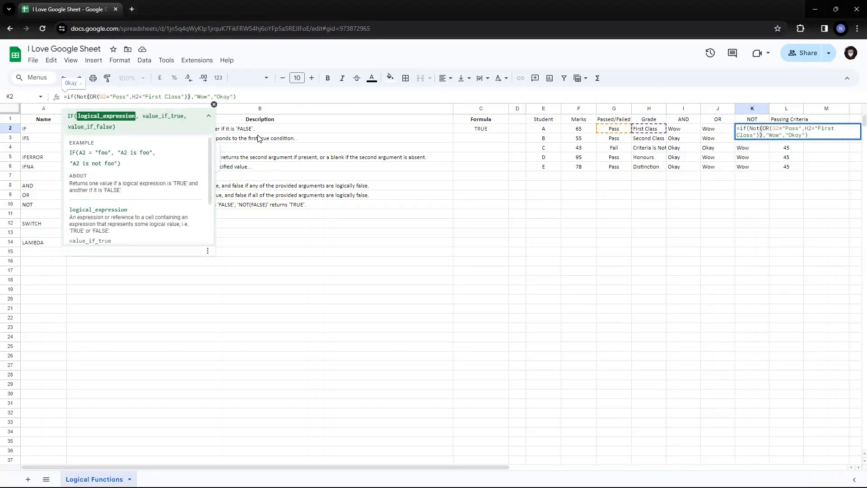
{"action": "key", "text": "Return"}
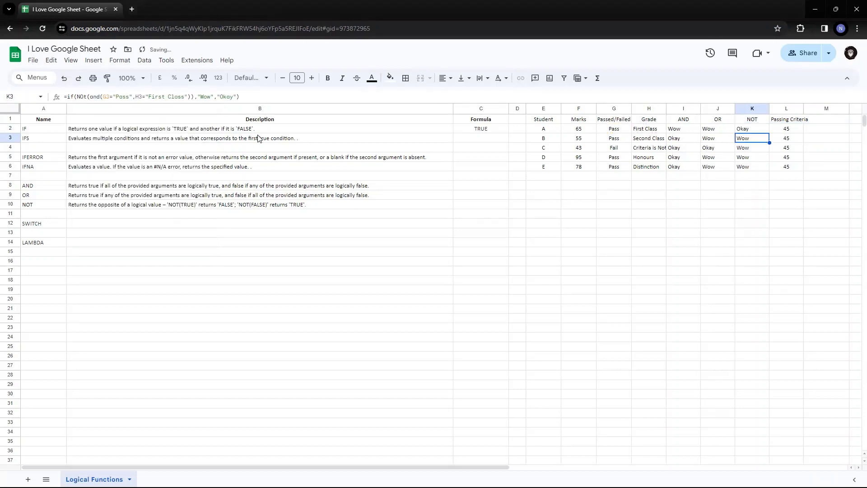
Copy the K2 formula with NOT and OR over the whole student range K2:K6
{"action": "key", "text": "Up"}
{"action": "key", "text": "ctrl+shift+Down"}
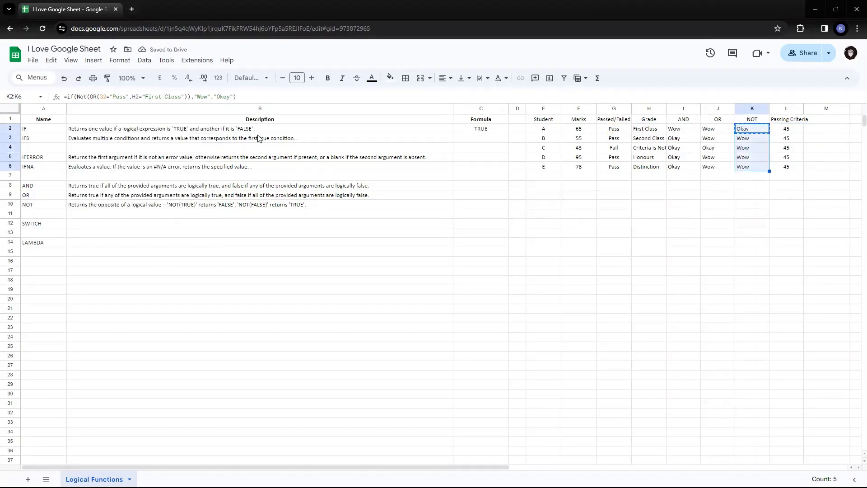
{"action": "key", "text": "ctrl+v"}
Compare the OR results in J2:J6 with the reversed NOT results in column K
{"action": "key", "text": "Left"}
{"action": "key", "text": "Left"}
{"action": "key", "text": "Right"}
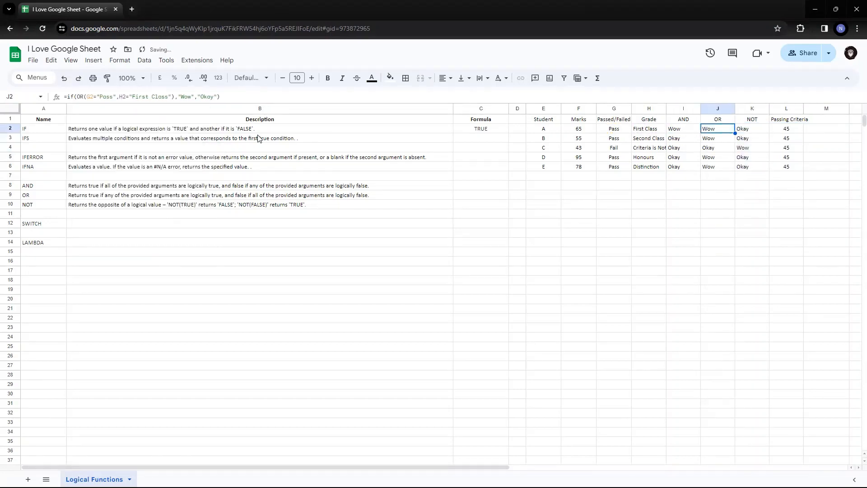
{"action": "key", "text": "shift+Down"}
{"action": "key", "text": "shift+Down"}
{"action": "key", "text": "shift+Down"}
{"action": "key", "text": "shift+Down"}
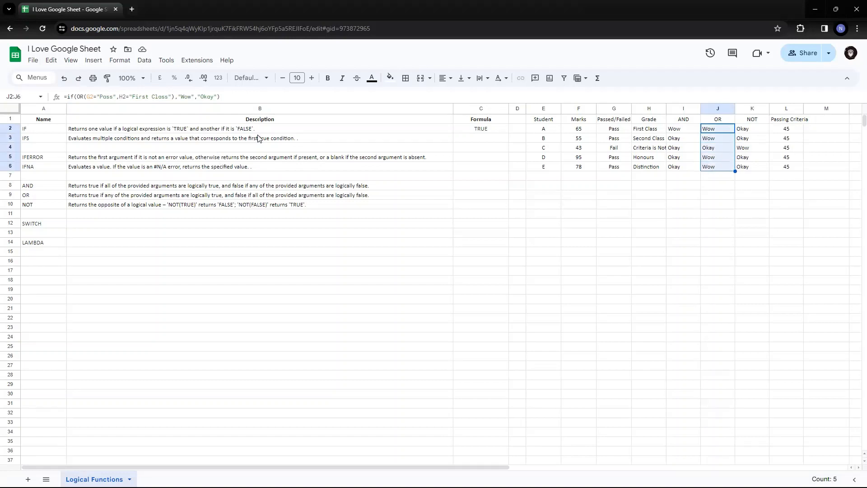
{"action": "key", "text": "Up"}
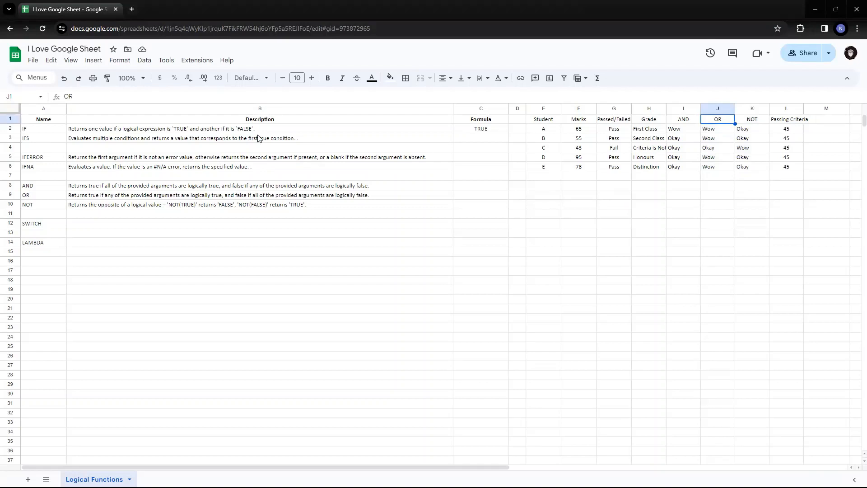
{"action": "key", "text": "Down"}
{"action": "key", "text": "Right"}
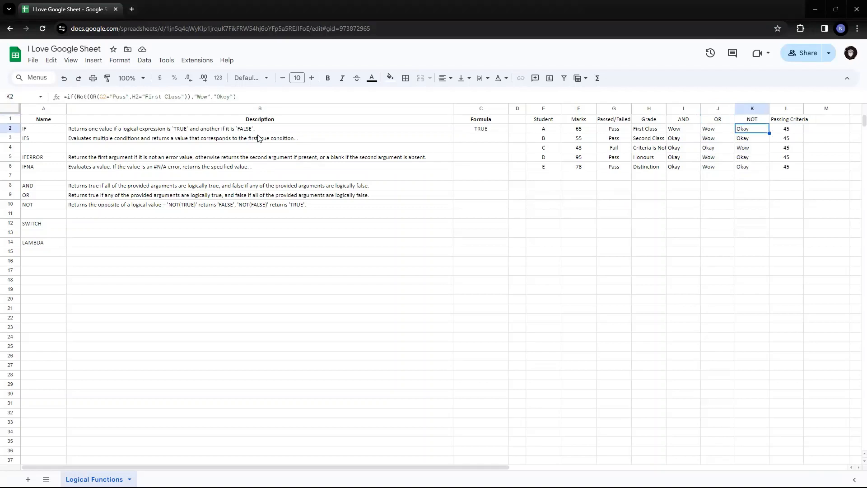
{"action": "key", "text": "Left"}
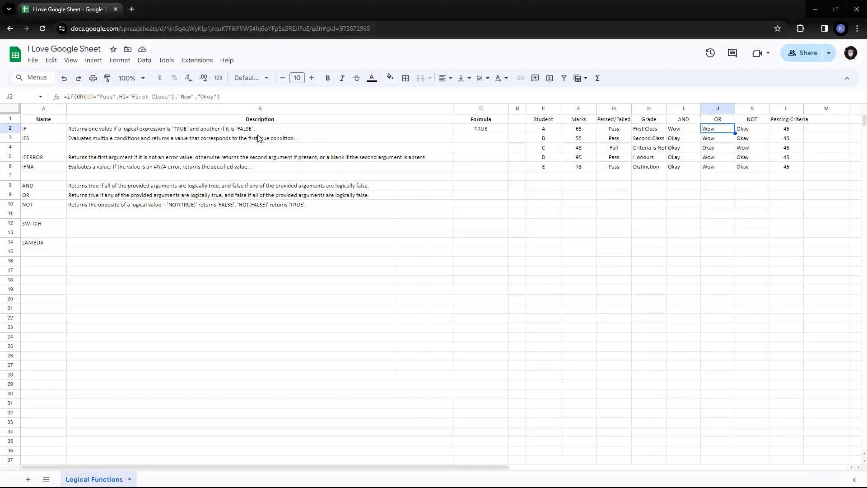
{"action": "key", "text": "Down"}
{"action": "key", "text": "Right"}
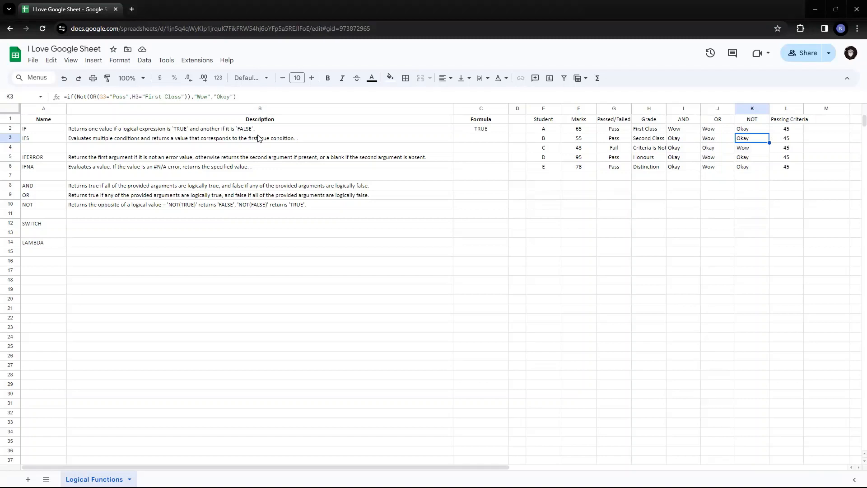
{"action": "key", "text": "Up"}
{"action": "key", "text": "Up"}
{"action": "key", "text": "Left"}
{"action": "key", "text": "Left"}
{"action": "key", "text": "Left"}
{"action": "key", "text": "Left"}
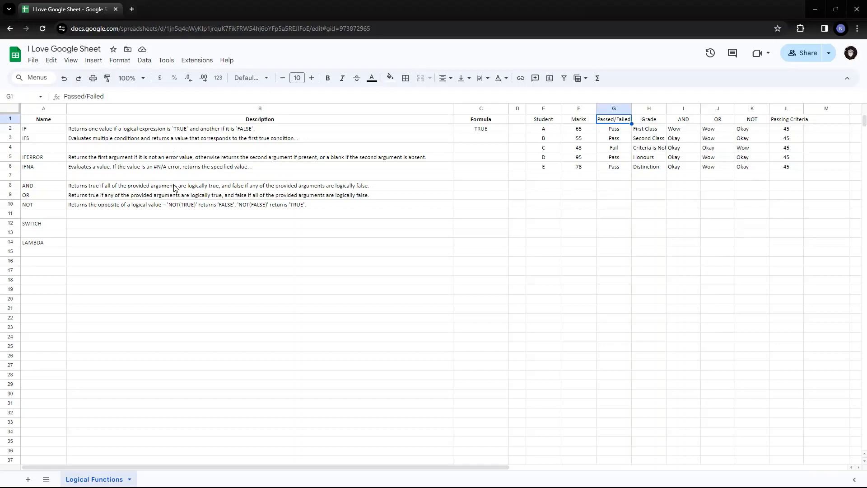
Review the AND and OR function descriptions in B8 and B9
{"action": "mouse_move", "coordinate": [262, 210]}
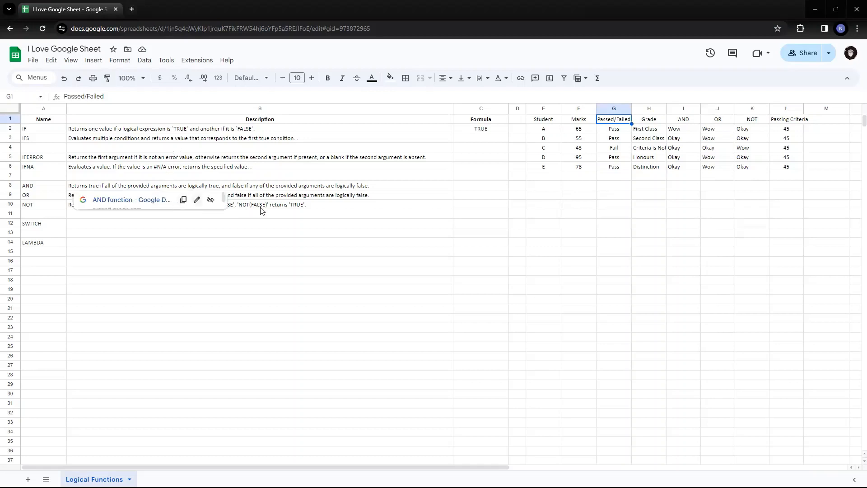
{"action": "left_click", "coordinate": [284, 189]}
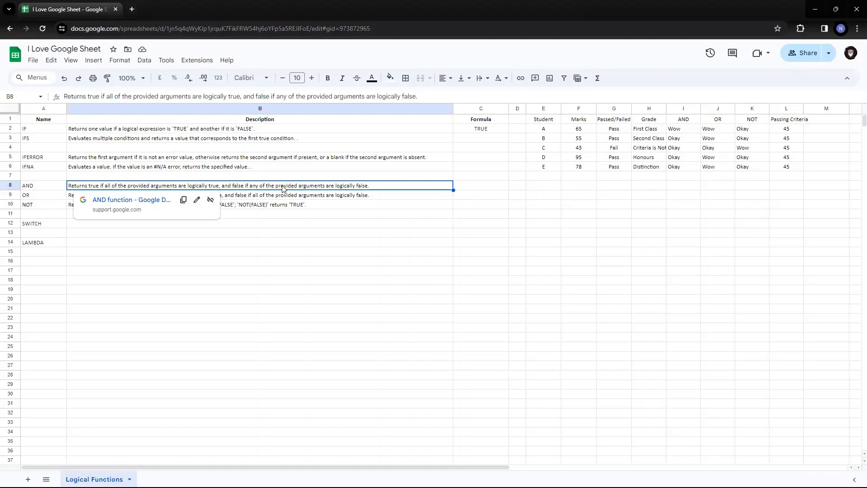
{"action": "left_click", "coordinate": [281, 216]}
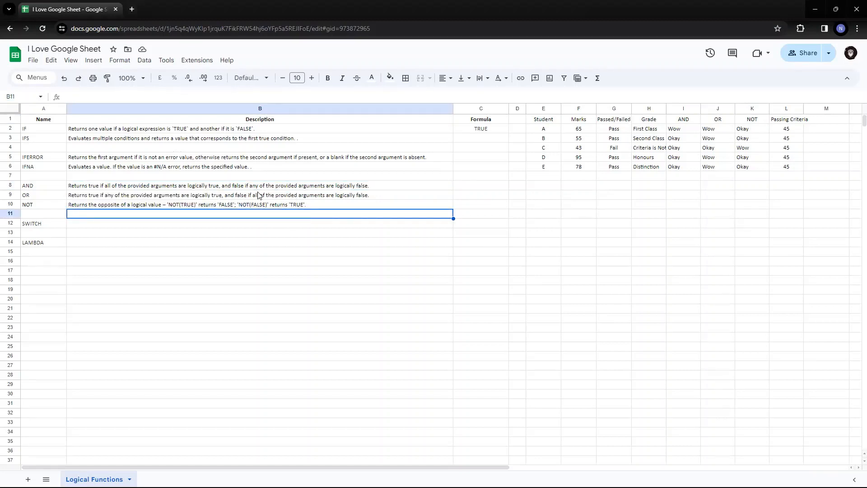
{"action": "mouse_move", "coordinate": [244, 196]}
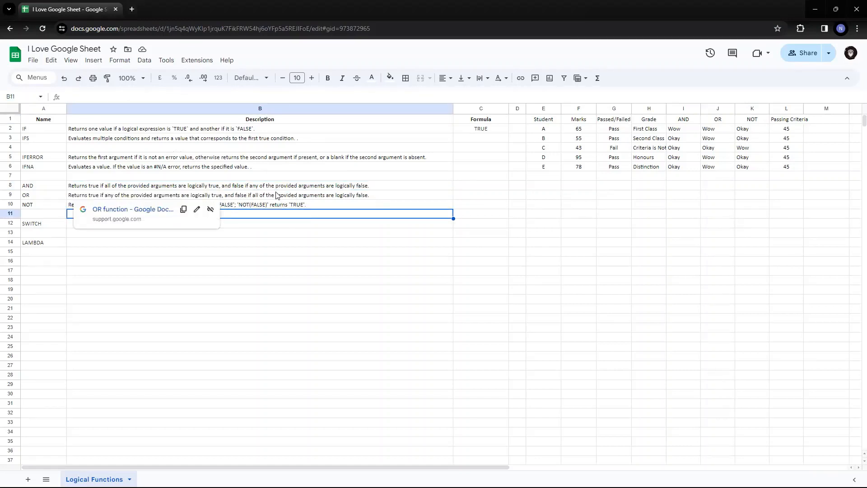
{"action": "left_click", "coordinate": [504, 215]}
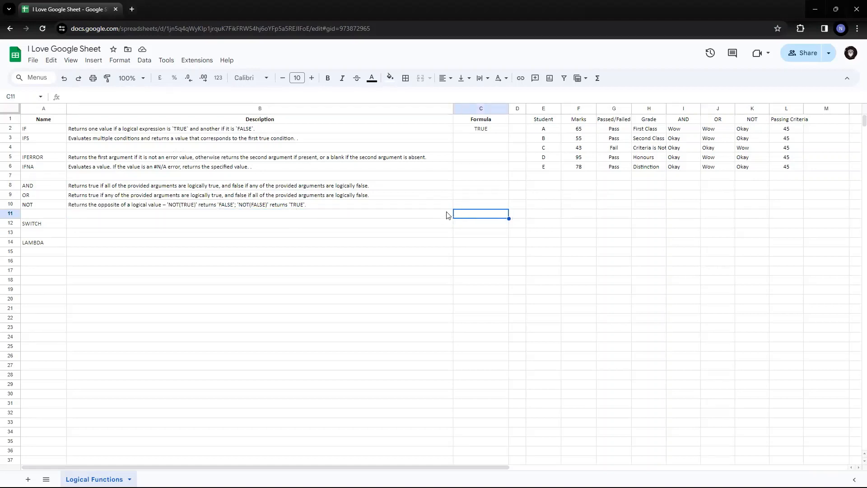